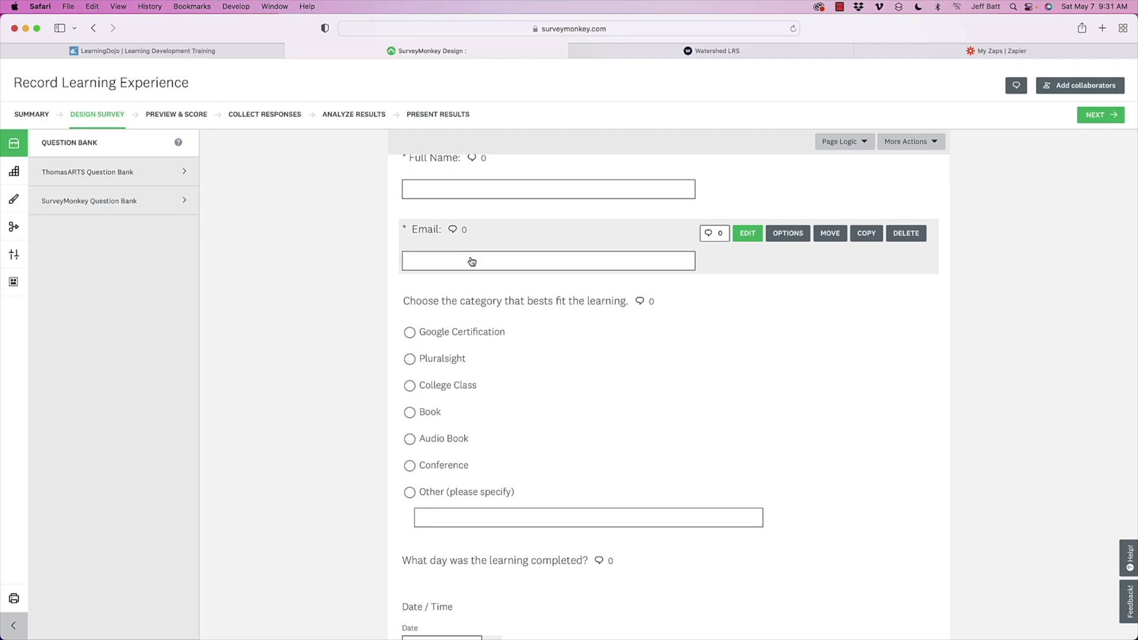
Review the survey questions down to Upload Proof, then switch to the Watershed LRS dashboard
{"action": "scroll", "coordinate": [588, 246], "scroll_direction": "up", "scroll_amount": 2}
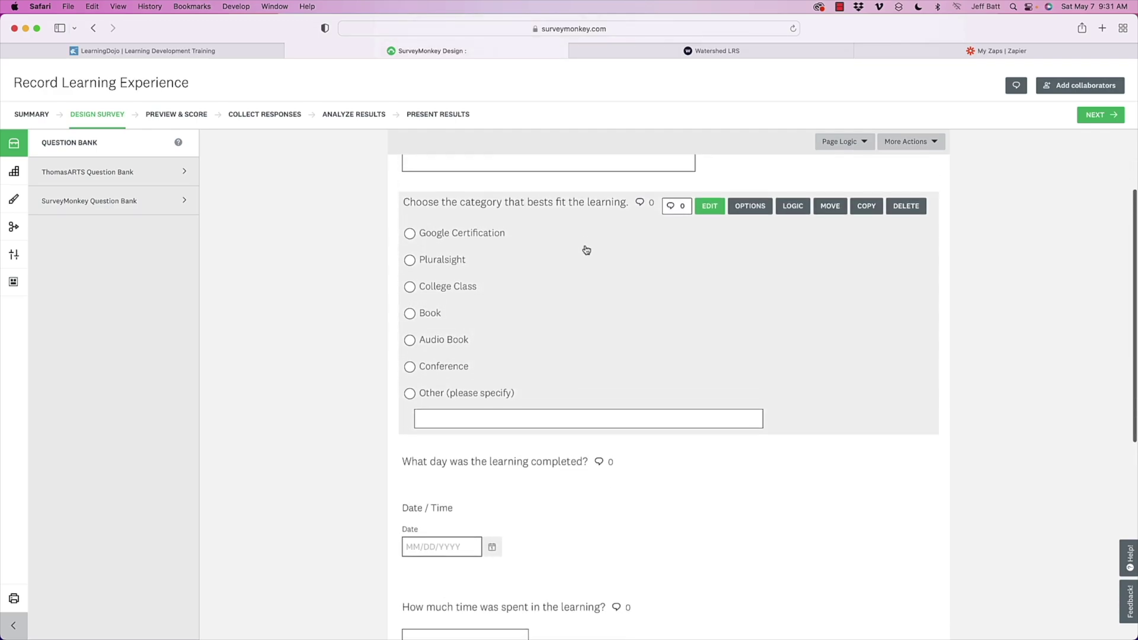
{"action": "scroll", "coordinate": [587, 250], "scroll_direction": "down", "scroll_amount": 1}
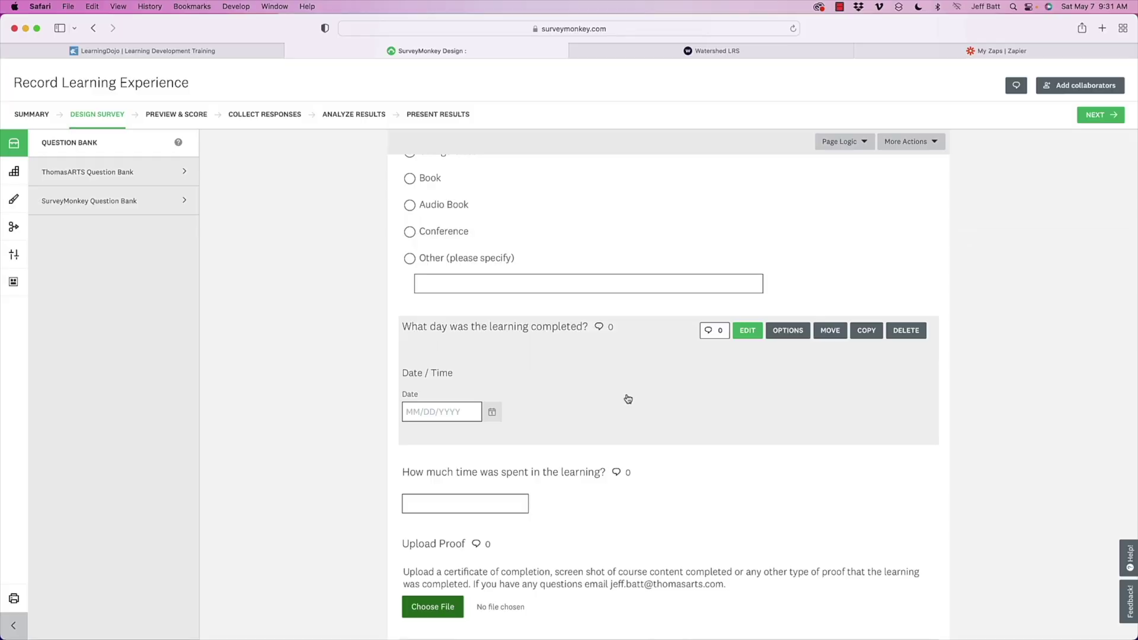
{"action": "scroll", "coordinate": [628, 399], "scroll_direction": "down", "scroll_amount": 5}
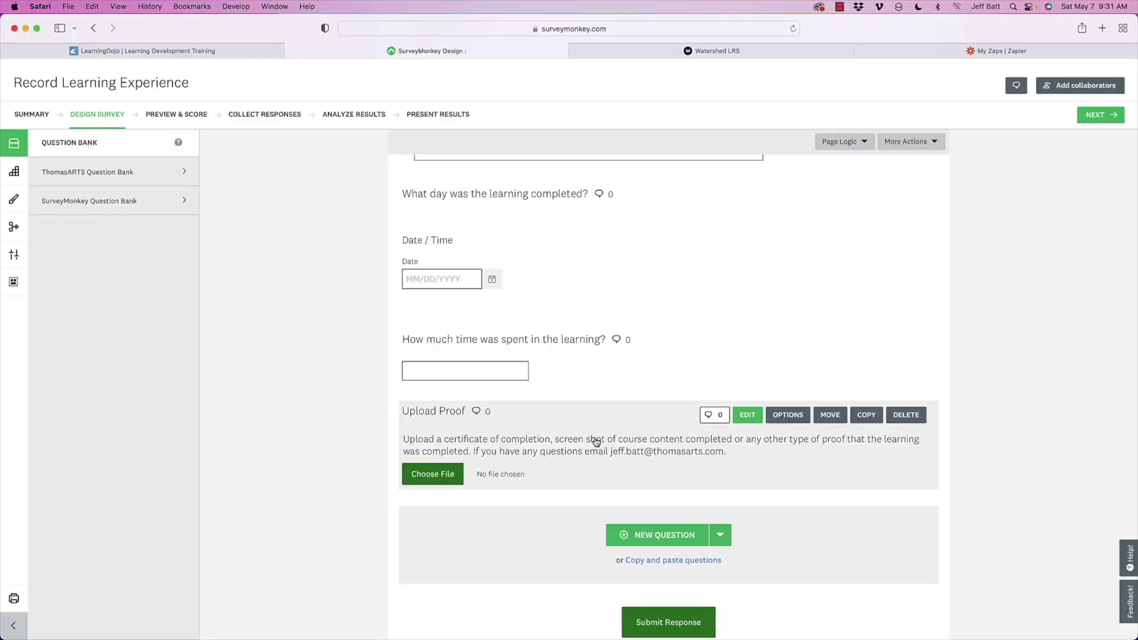
{"action": "left_click", "coordinate": [733, 54]}
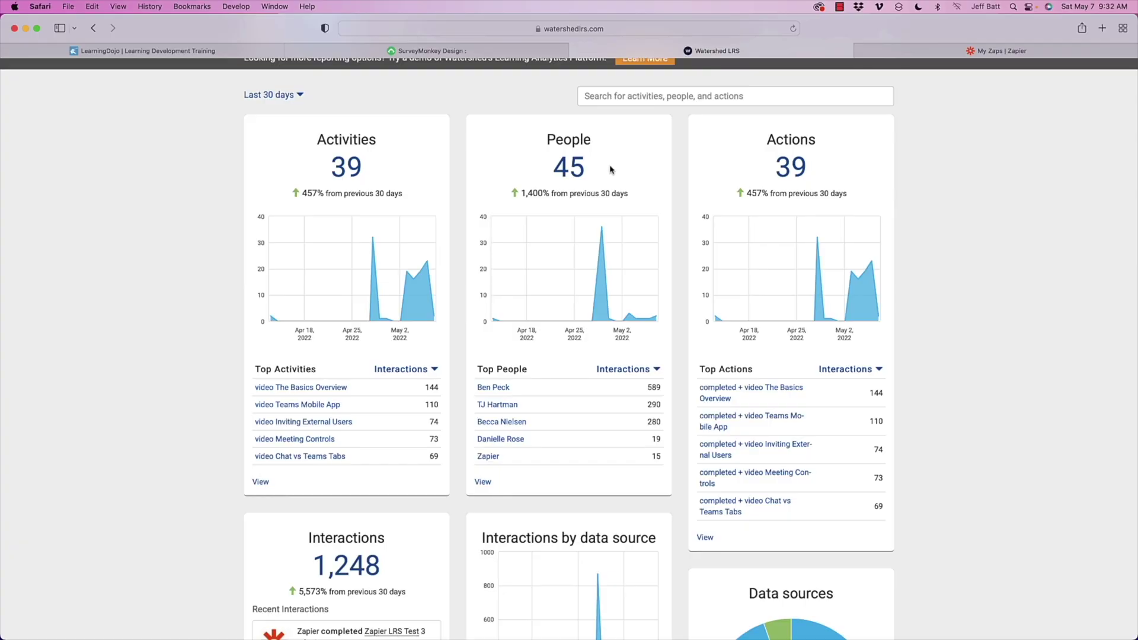
Open Watershed's xAPI Data page listing Zapier, TA Training Videos and Cooking 101 with the LRS endpoint
{"action": "scroll", "coordinate": [610, 169], "scroll_direction": "up", "scroll_amount": 2}
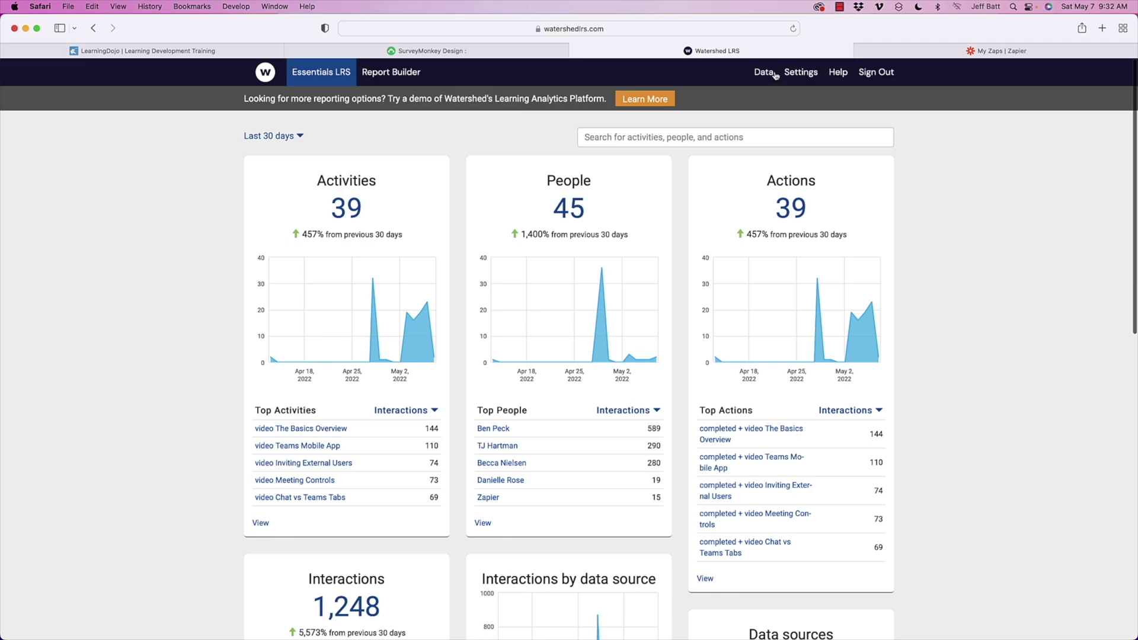
{"action": "left_click", "coordinate": [775, 74]}
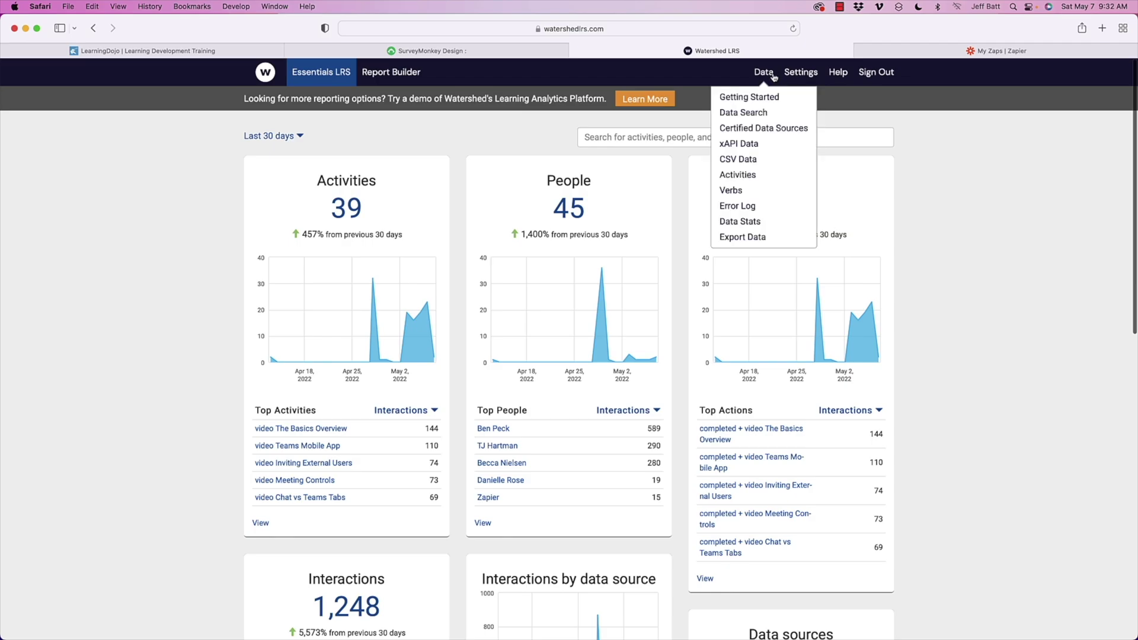
{"action": "left_click", "coordinate": [762, 145]}
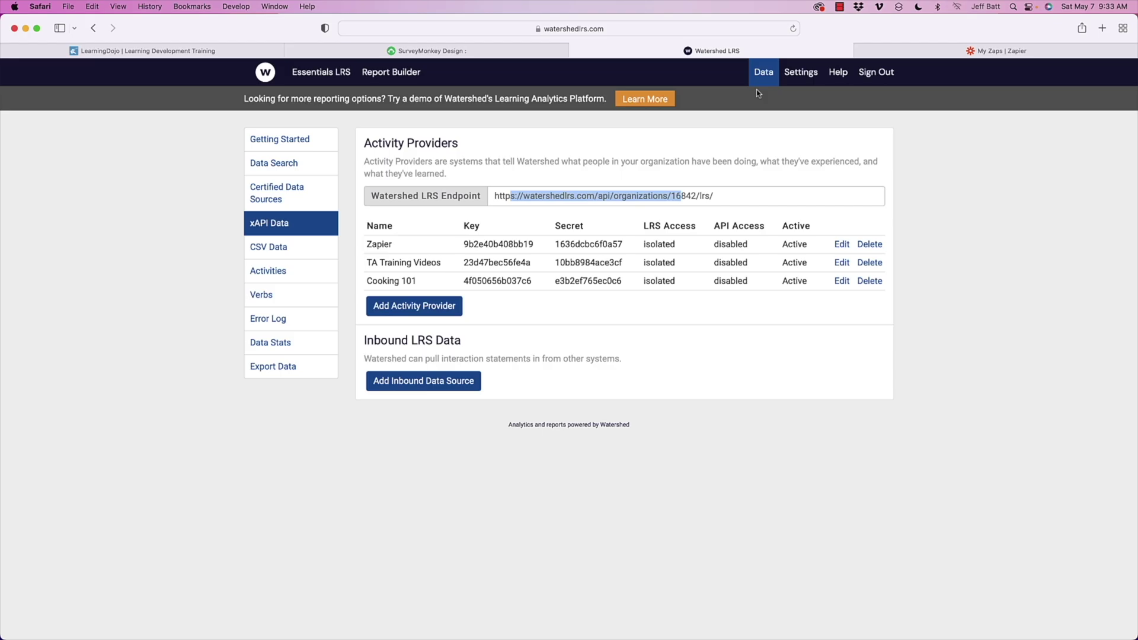
Back in SurveyMonkey, view the survey's collectors, Web Link 1 with 4 responses, and the available collector types
{"action": "left_click", "coordinate": [525, 50]}
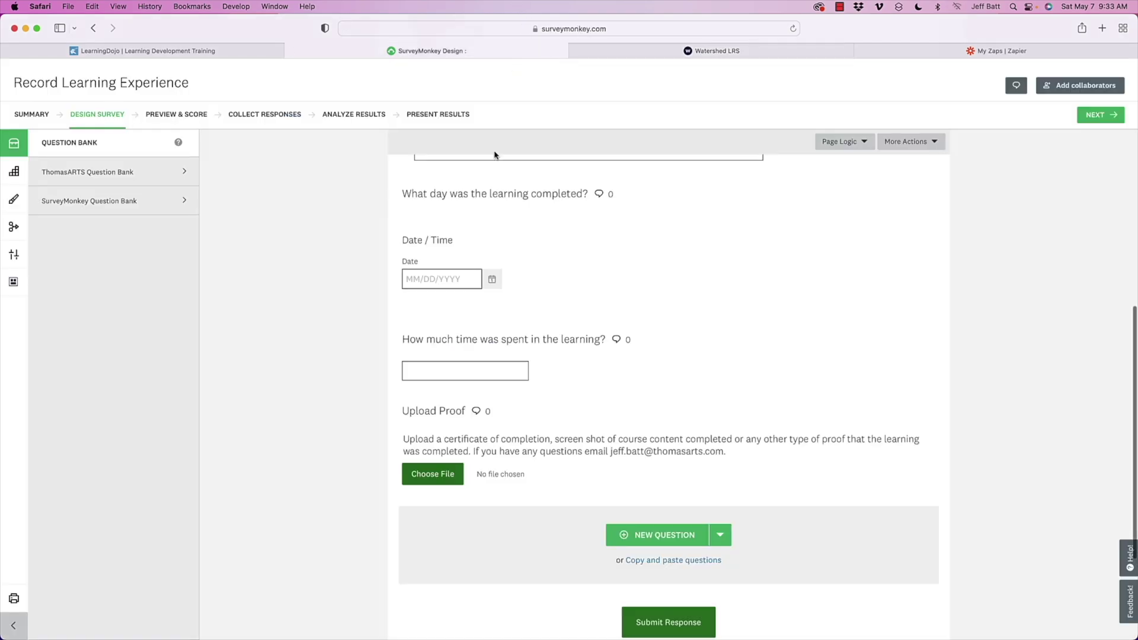
{"action": "scroll", "coordinate": [467, 179], "scroll_direction": "up", "scroll_amount": 5}
{"action": "scroll", "coordinate": [466, 178], "scroll_direction": "up", "scroll_amount": 10}
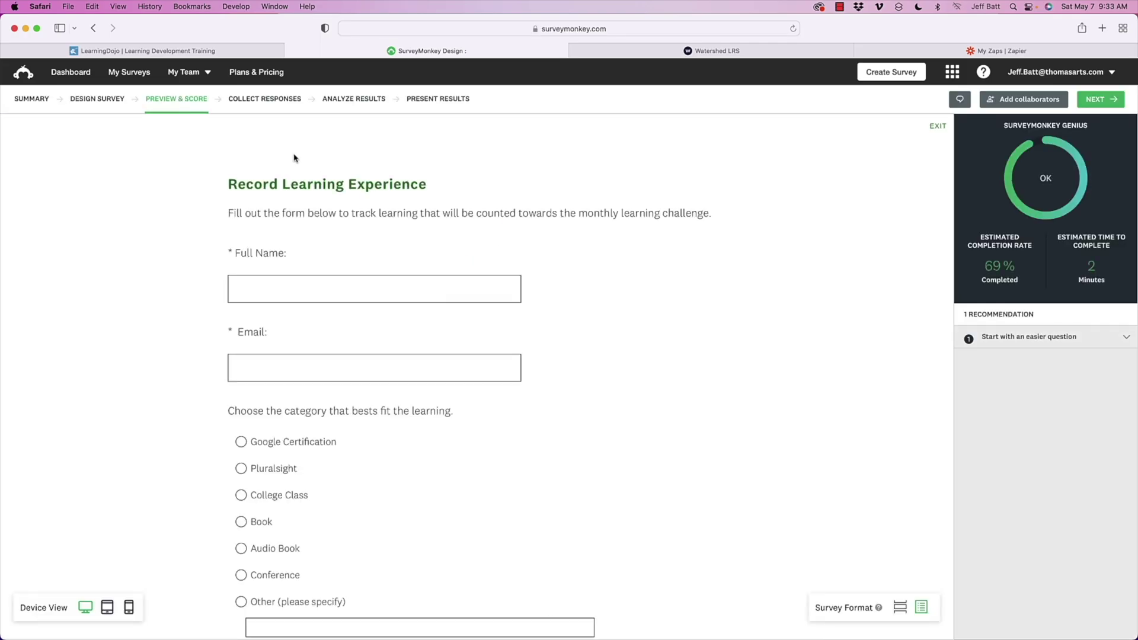
{"action": "left_click", "coordinate": [259, 108]}
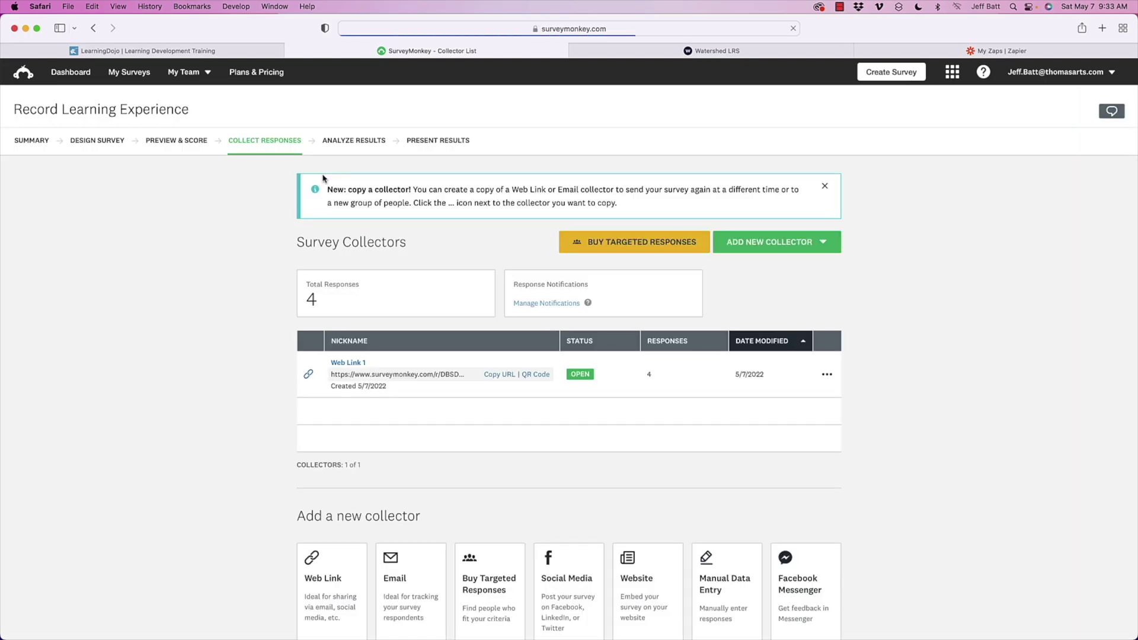
{"action": "left_click", "coordinate": [771, 242]}
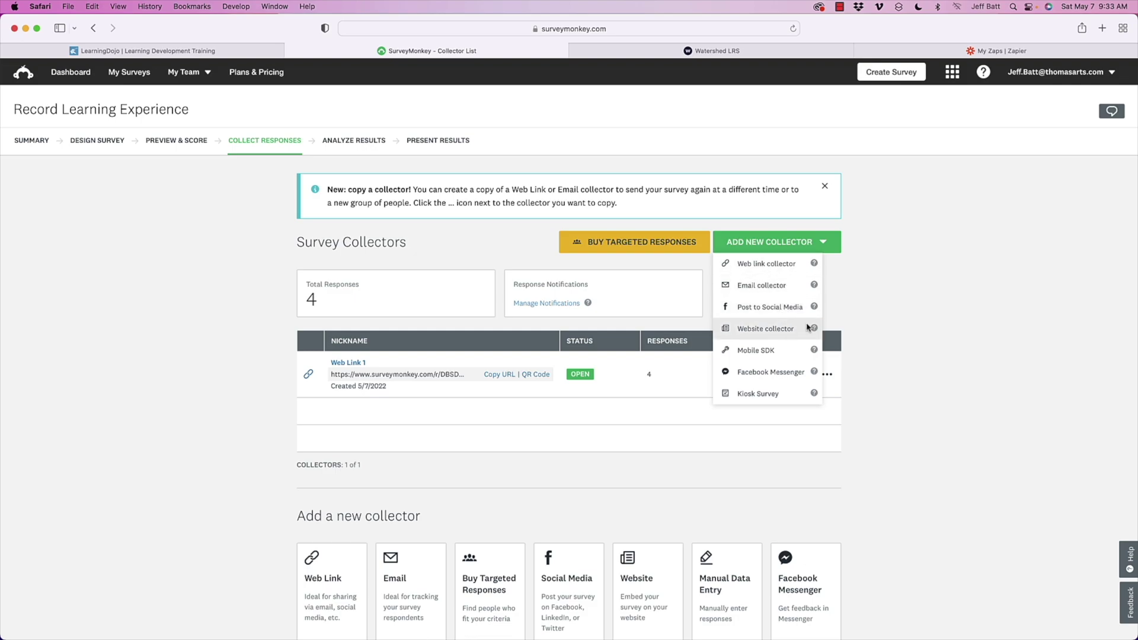
{"action": "left_click", "coordinate": [867, 301]}
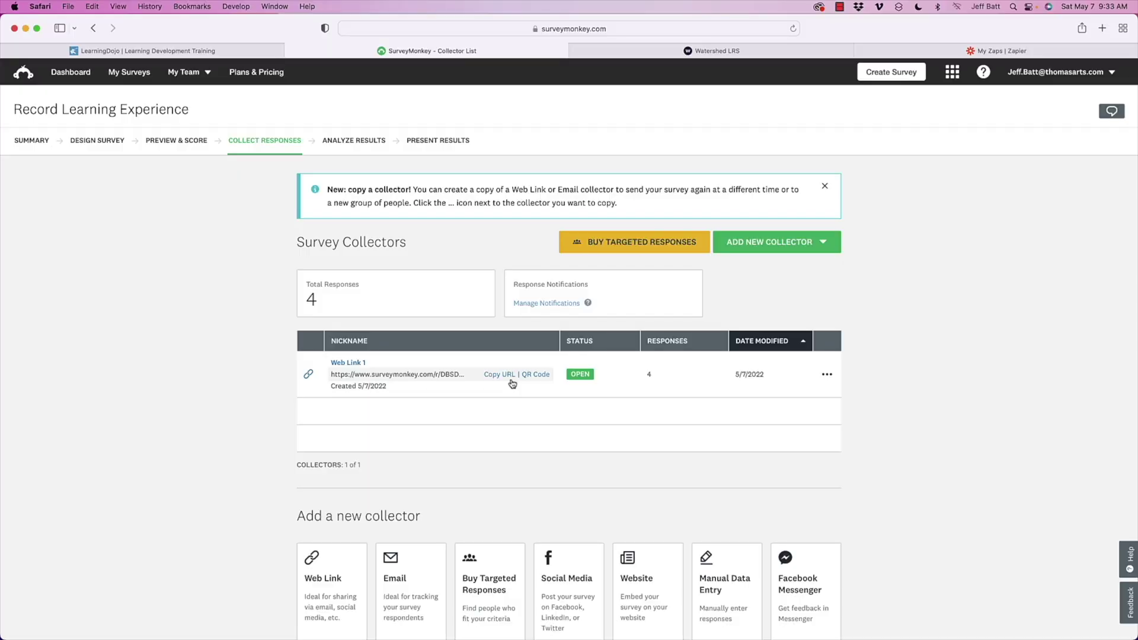
{"action": "left_click", "coordinate": [977, 52]}
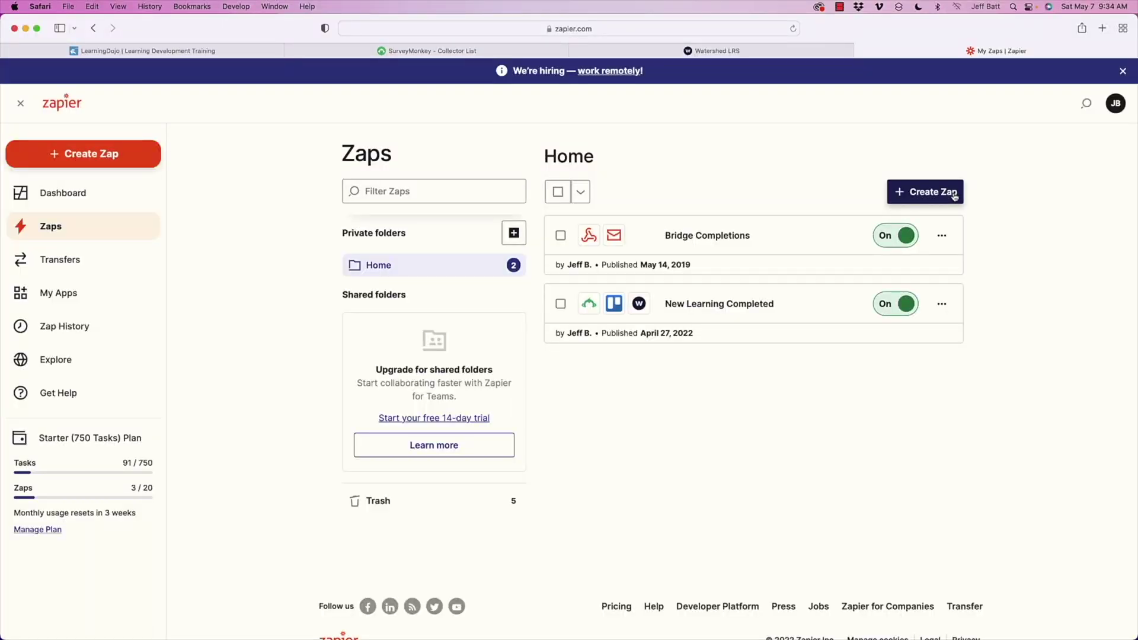
Create a new Zap from the Zapier zaps list
{"action": "left_click", "coordinate": [954, 195]}
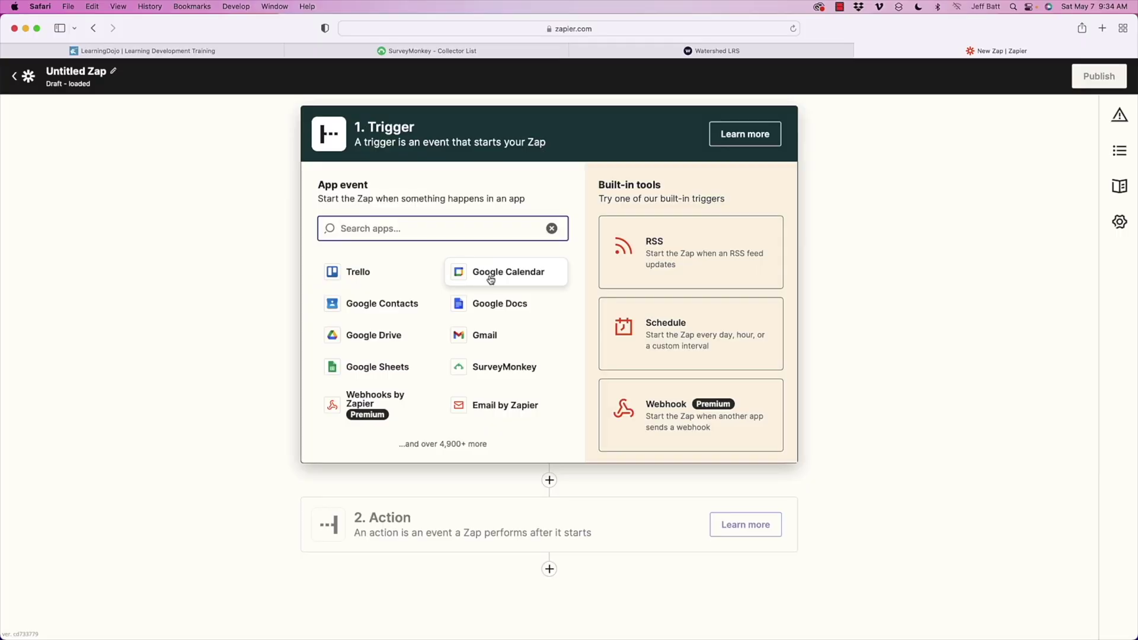
Set the trigger to SurveyMonkey's New Response Notification With Answers event
{"action": "left_click", "coordinate": [488, 368]}
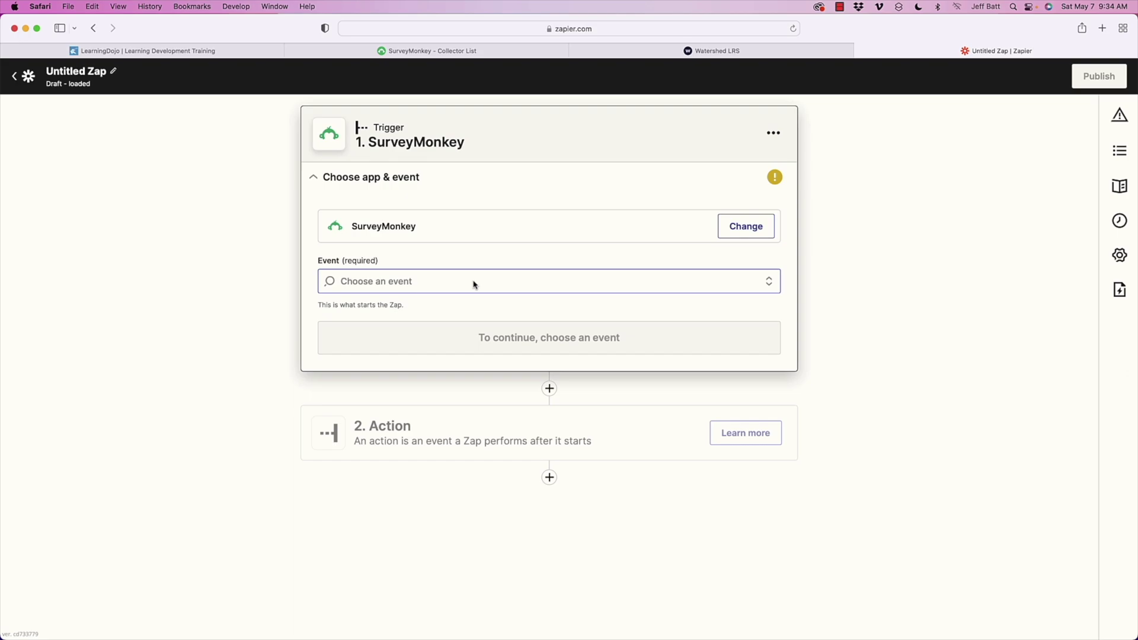
{"action": "left_click", "coordinate": [474, 284]}
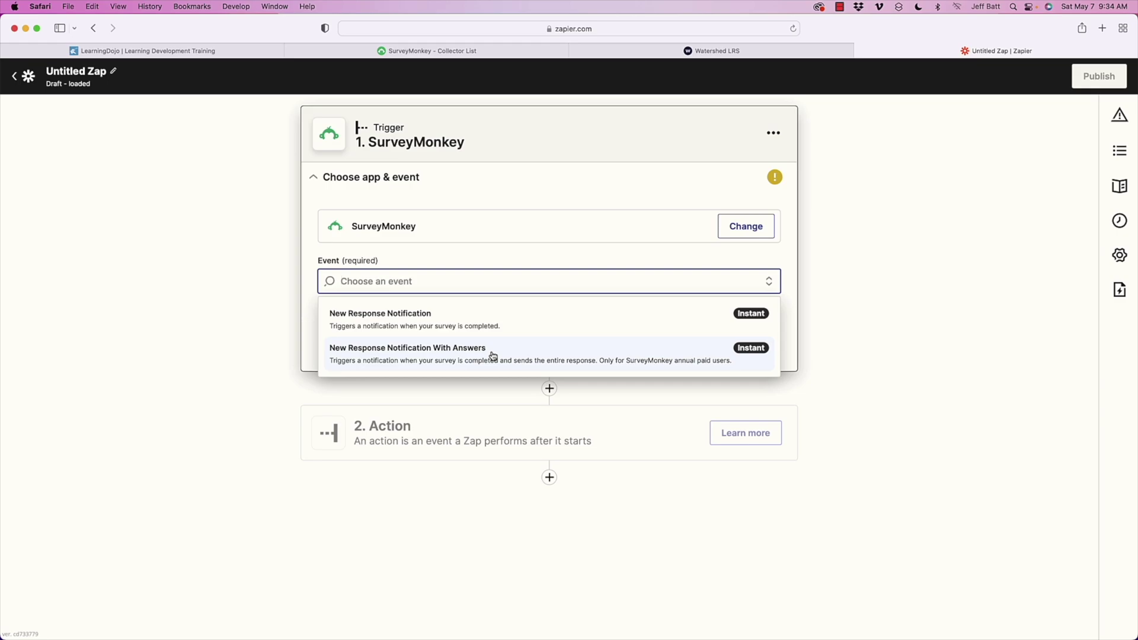
{"action": "left_click", "coordinate": [492, 355]}
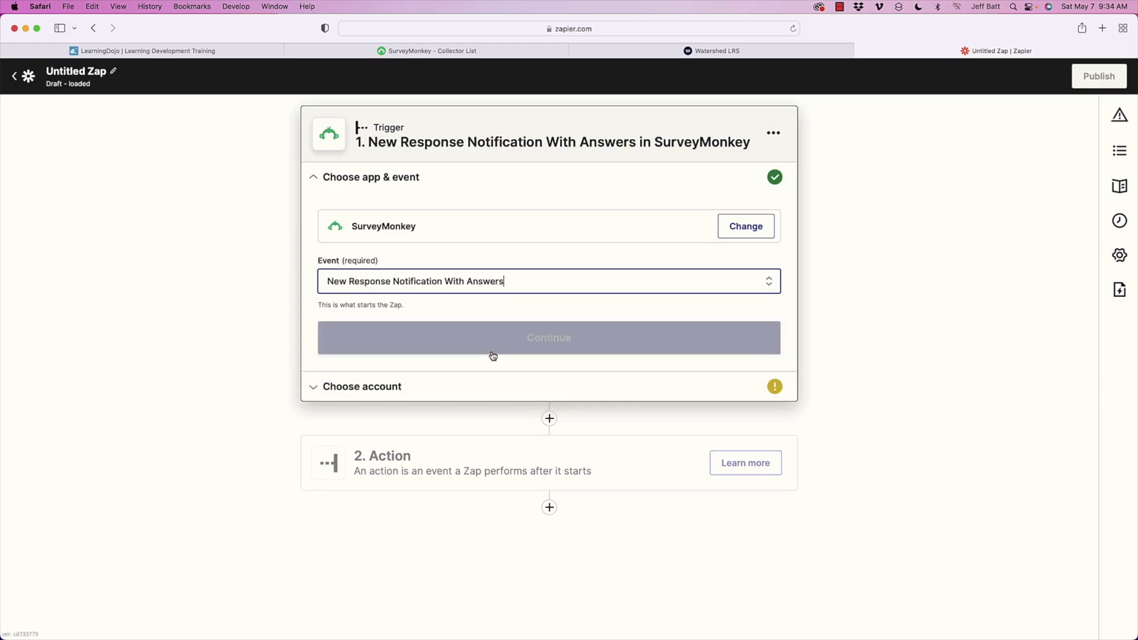
Use the existing SurveyMonkey account and watch the Record Learning Experience survey's Web Link 1 collector
{"action": "left_click", "coordinate": [516, 342]}
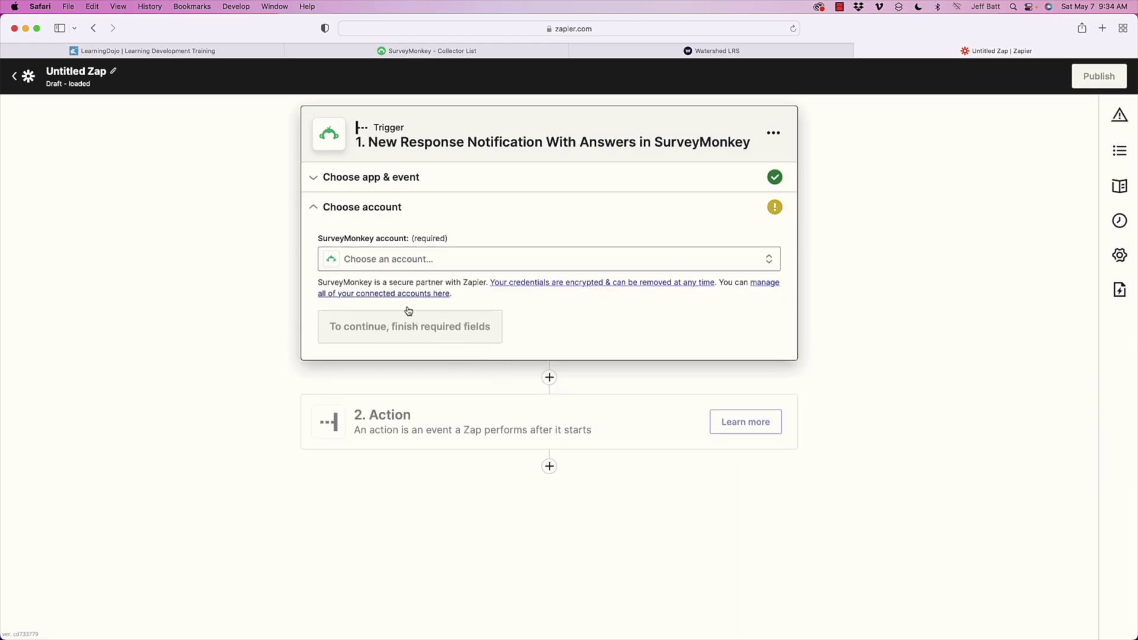
{"action": "left_click", "coordinate": [424, 261]}
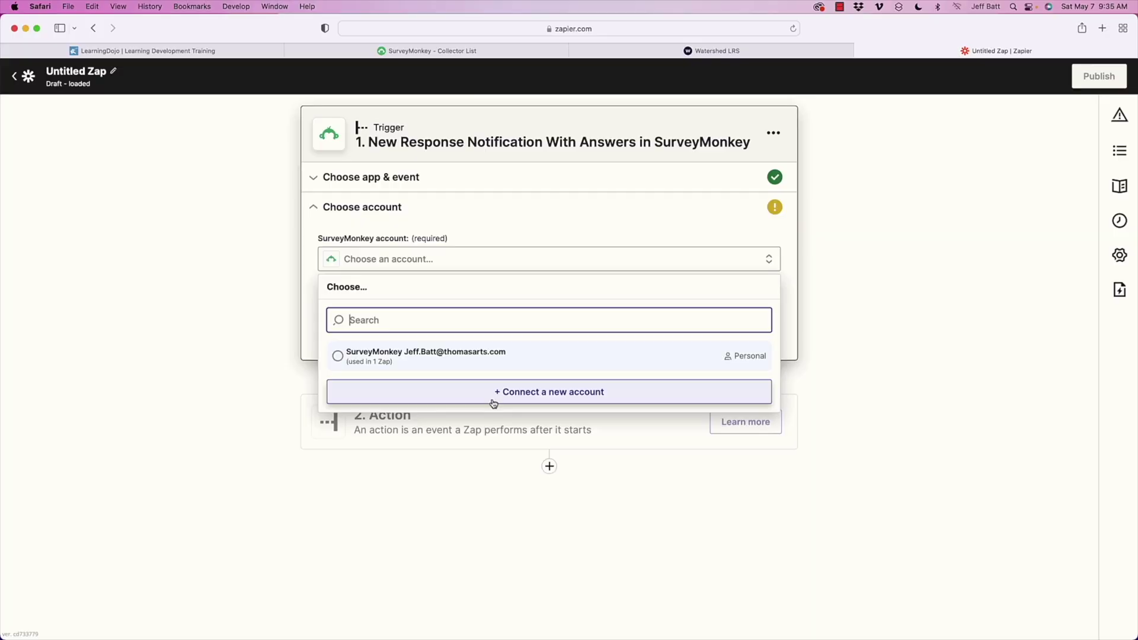
{"action": "left_click", "coordinate": [485, 367]}
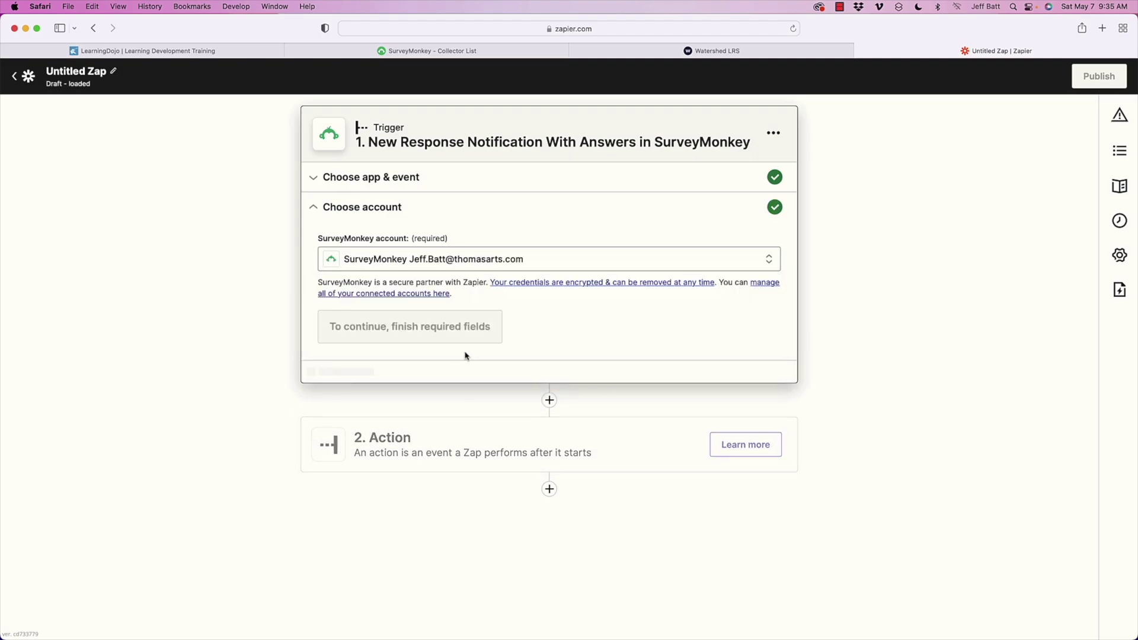
{"action": "left_click", "coordinate": [480, 299]}
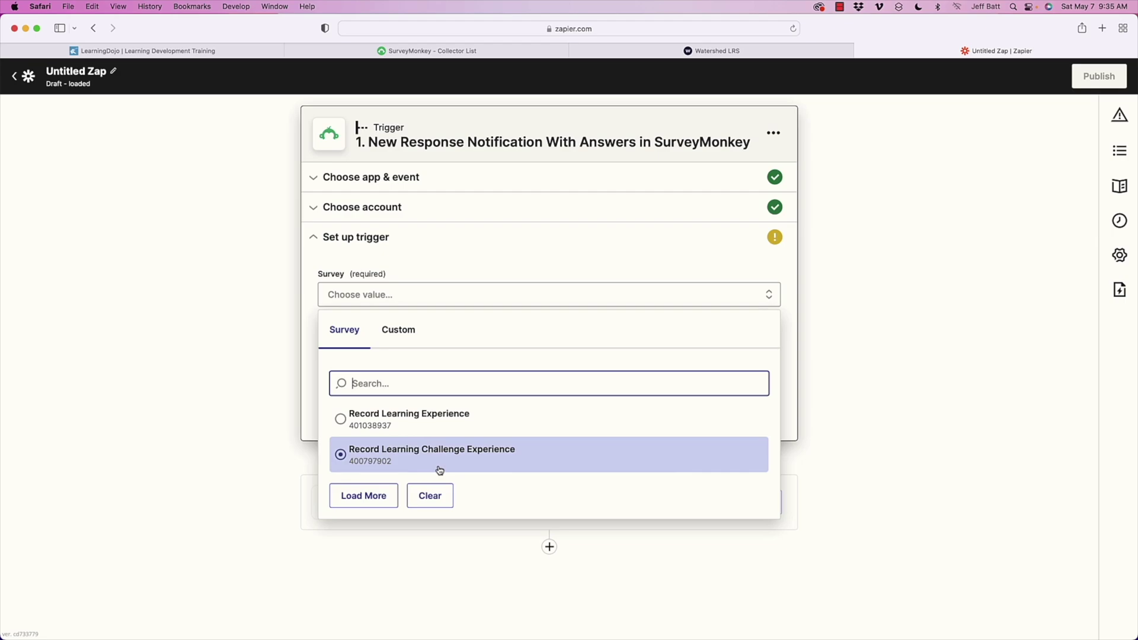
{"action": "left_click", "coordinate": [384, 423]}
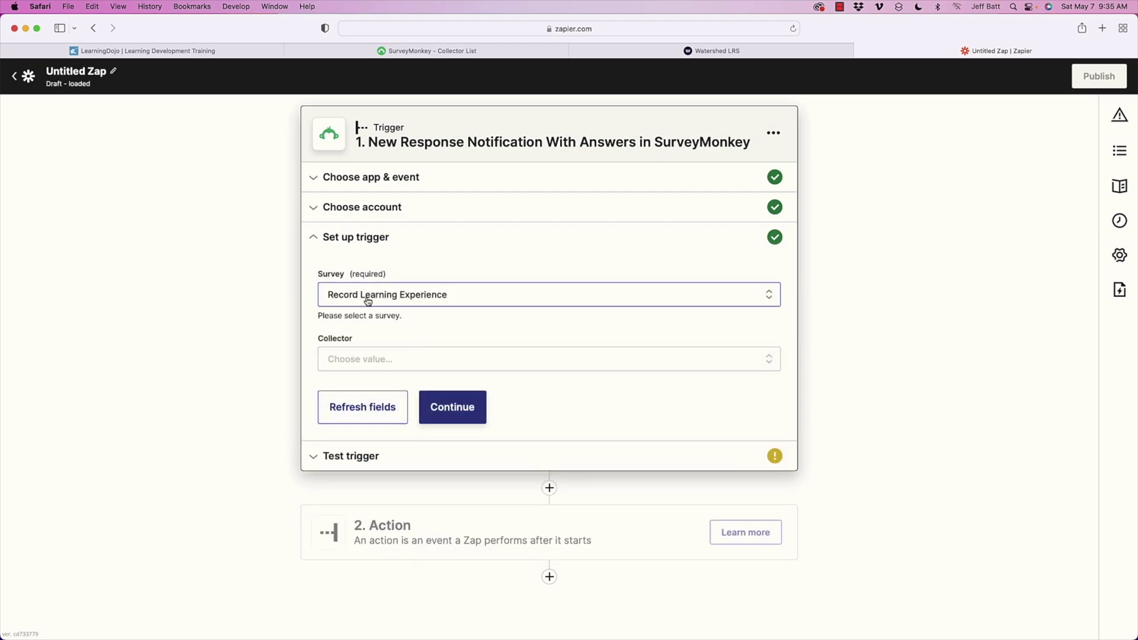
{"action": "left_click", "coordinate": [581, 363]}
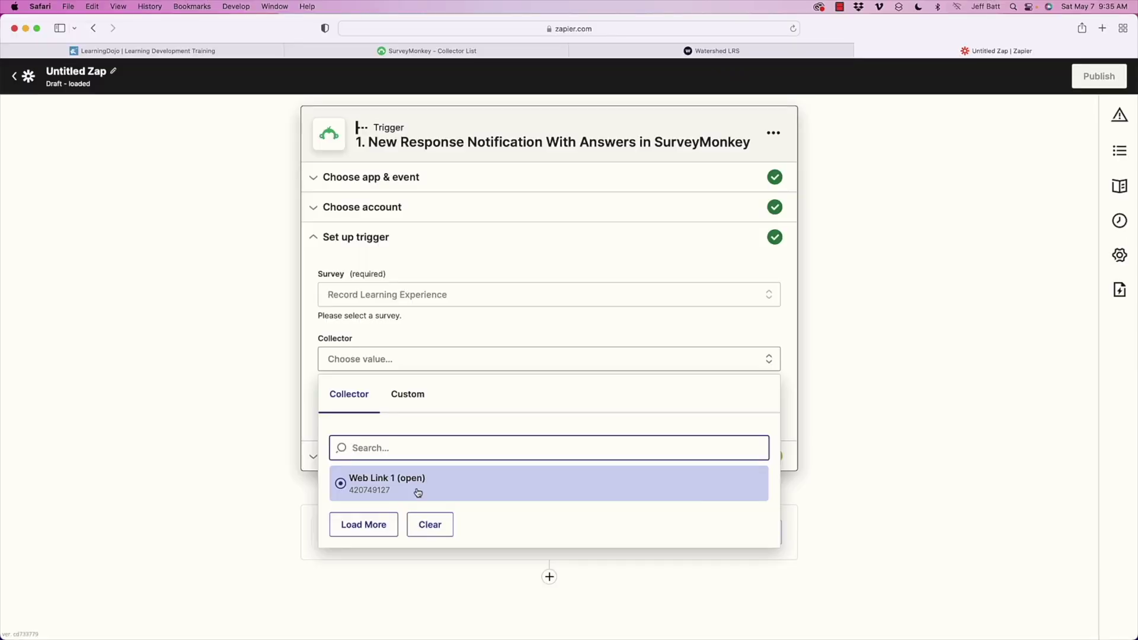
{"action": "left_click", "coordinate": [418, 492]}
{"action": "left_click", "coordinate": [453, 415]}
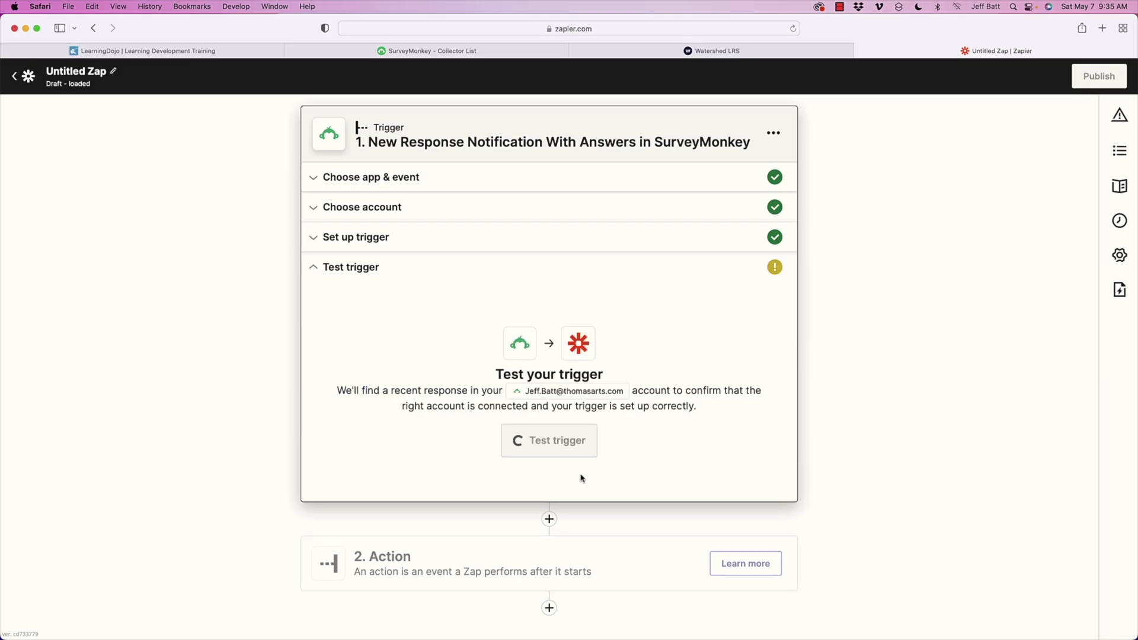
Copy the Web Link 1 survey URL and load the survey form in a new browser tab
{"action": "left_click", "coordinate": [424, 51]}
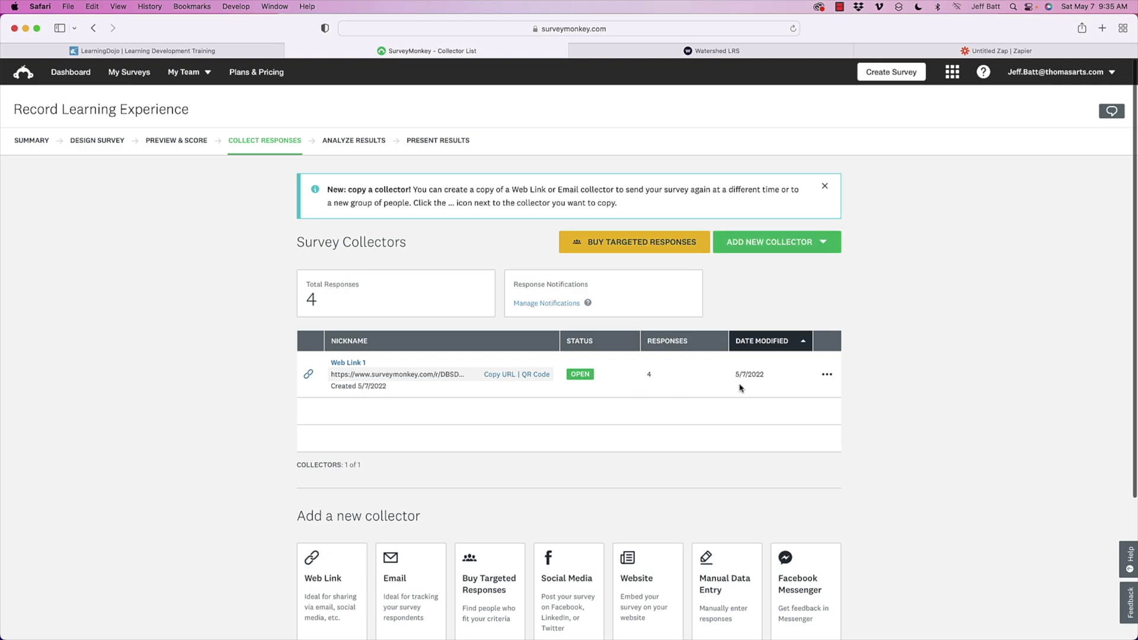
{"action": "left_click", "coordinate": [494, 375]}
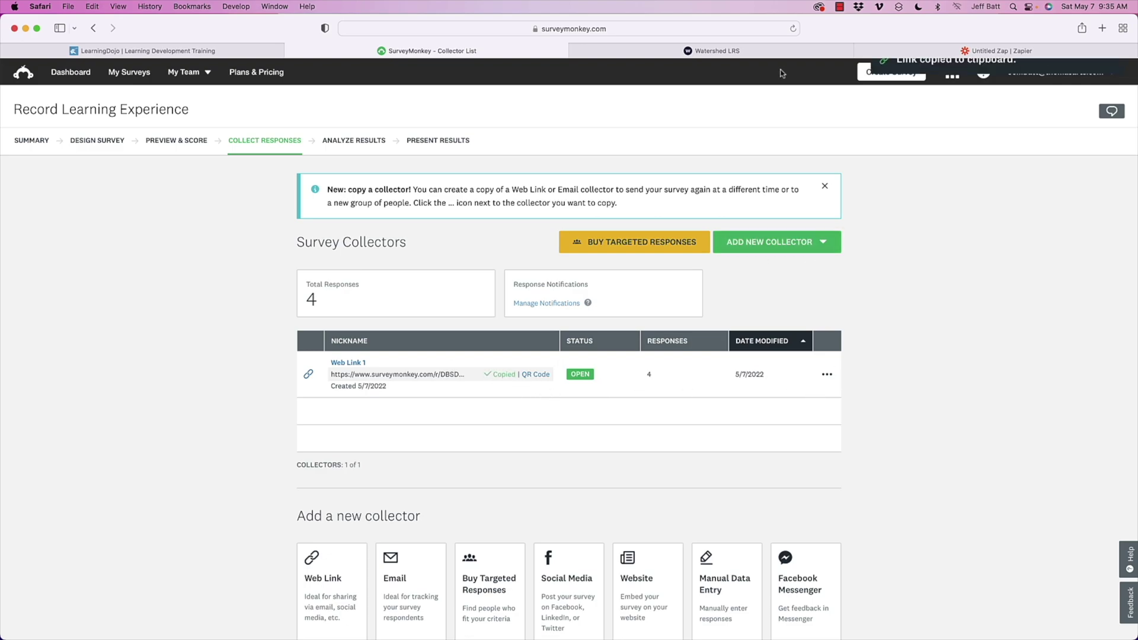
{"action": "key", "text": "super+t"}
{"action": "key", "text": "super+v"}
{"action": "key", "text": "Return"}
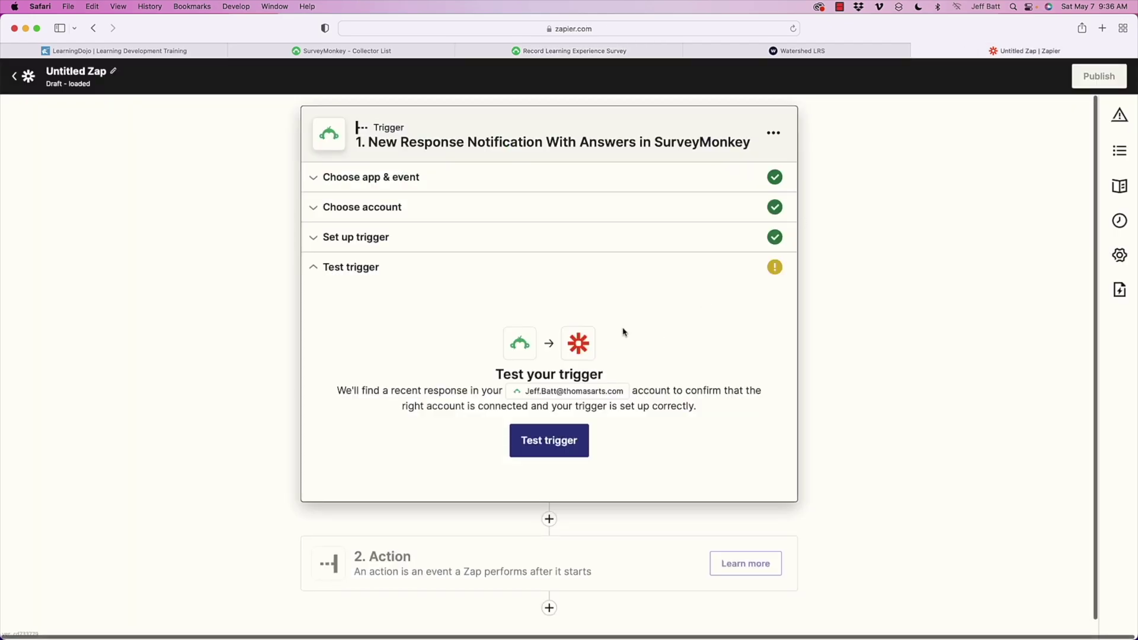
Test the trigger and review Response A's answers, including College Class, 05/02/2022 and 2 hours
{"action": "left_click", "coordinate": [554, 441]}
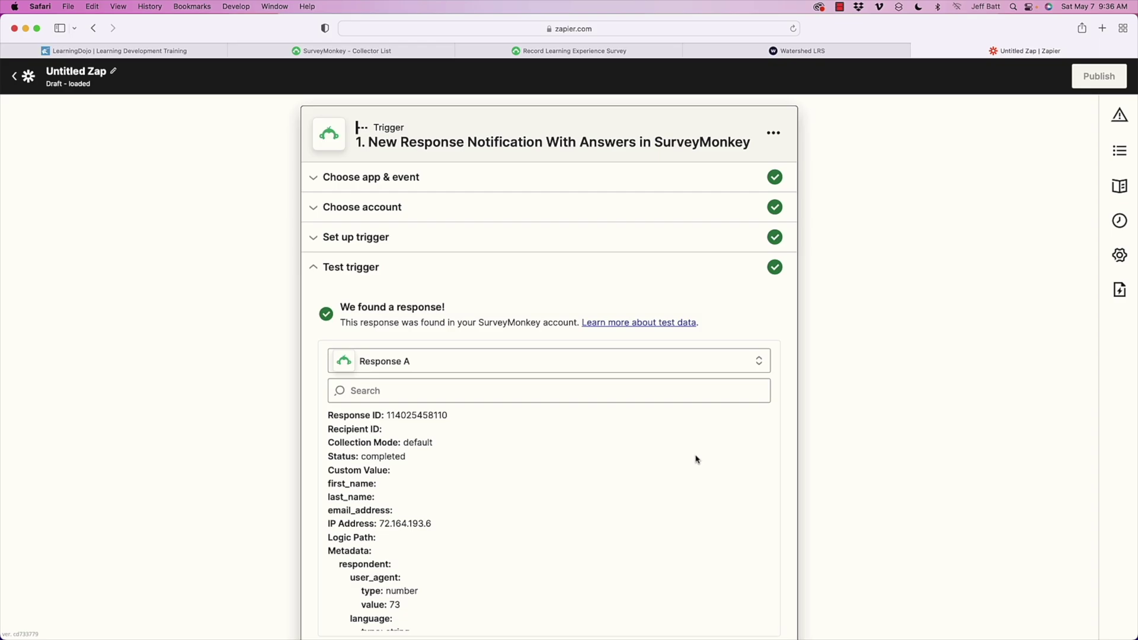
{"action": "scroll", "coordinate": [697, 459], "scroll_direction": "down", "scroll_amount": 10}
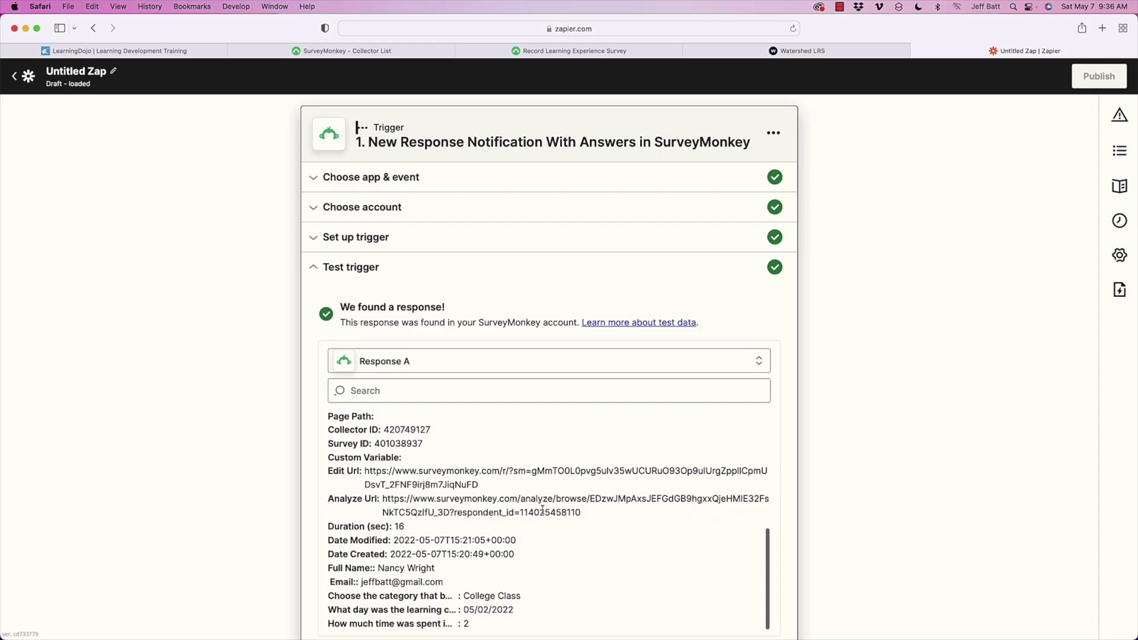
{"action": "scroll", "coordinate": [542, 510], "scroll_direction": "down", "scroll_amount": 5}
{"action": "left_click_drag", "start_coordinate": [435, 432], "coordinate": [383, 433]}
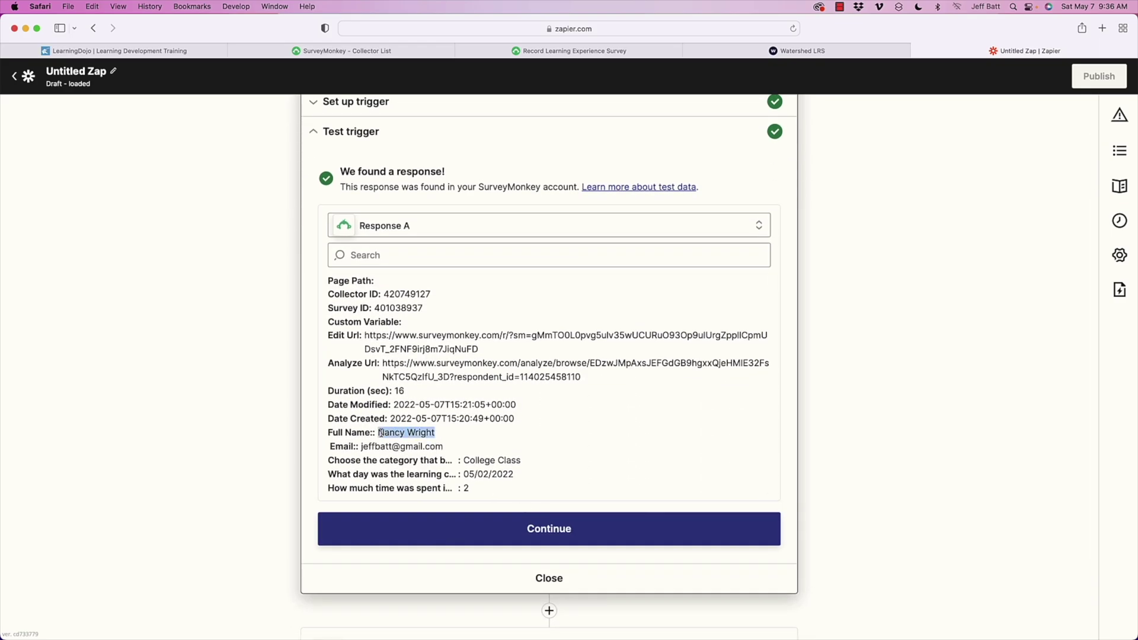
{"action": "left_click_drag", "start_coordinate": [469, 461], "coordinate": [507, 461]}
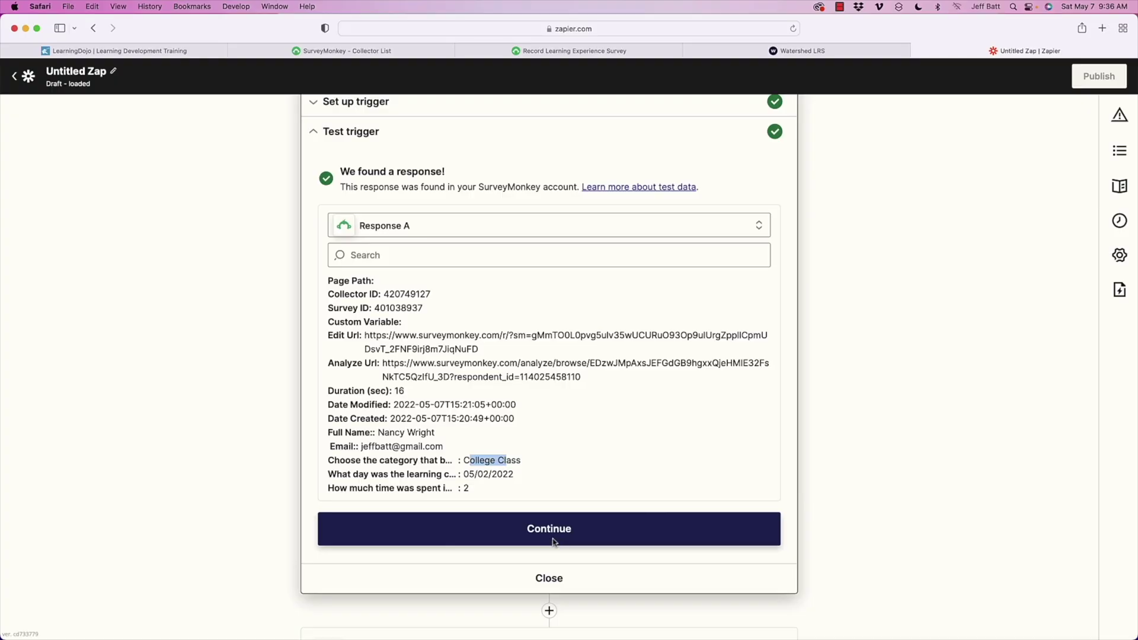
Choose Watershed LRS (searched as 'LRS') as the action app and list its events, including Send a Statement
{"action": "left_click", "coordinate": [553, 542]}
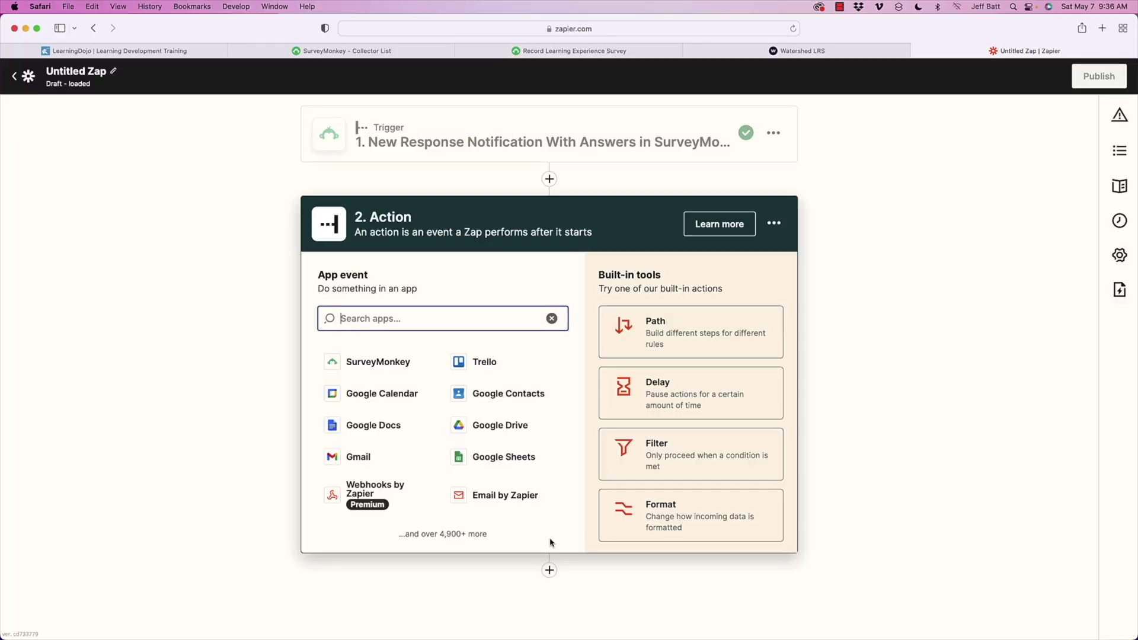
{"action": "type", "text": "LRS"}
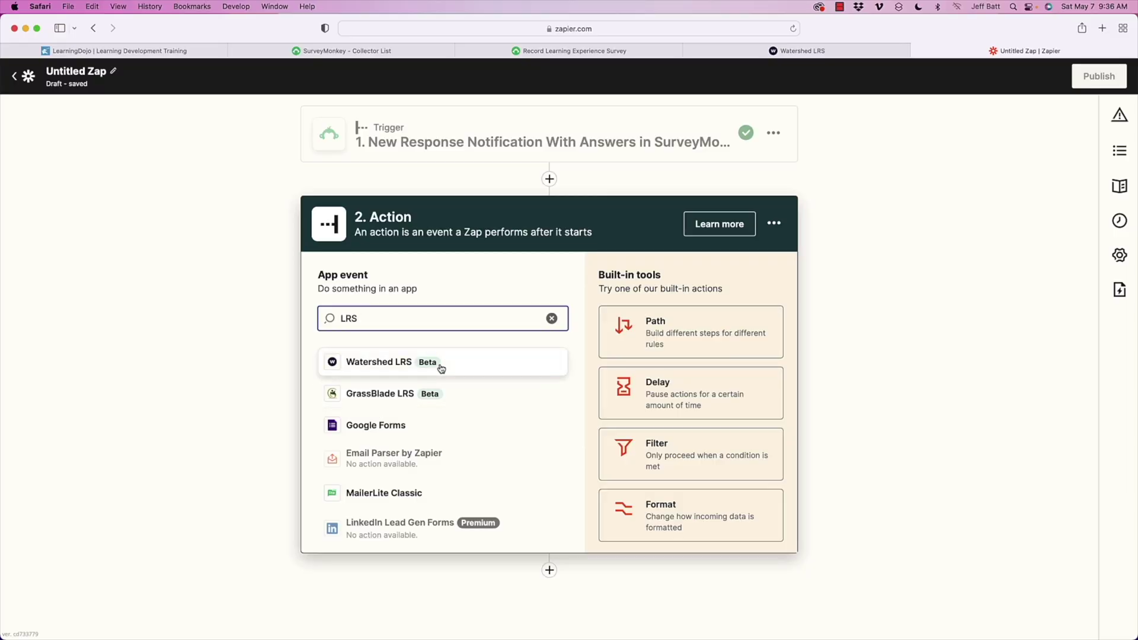
{"action": "left_click", "coordinate": [441, 369]}
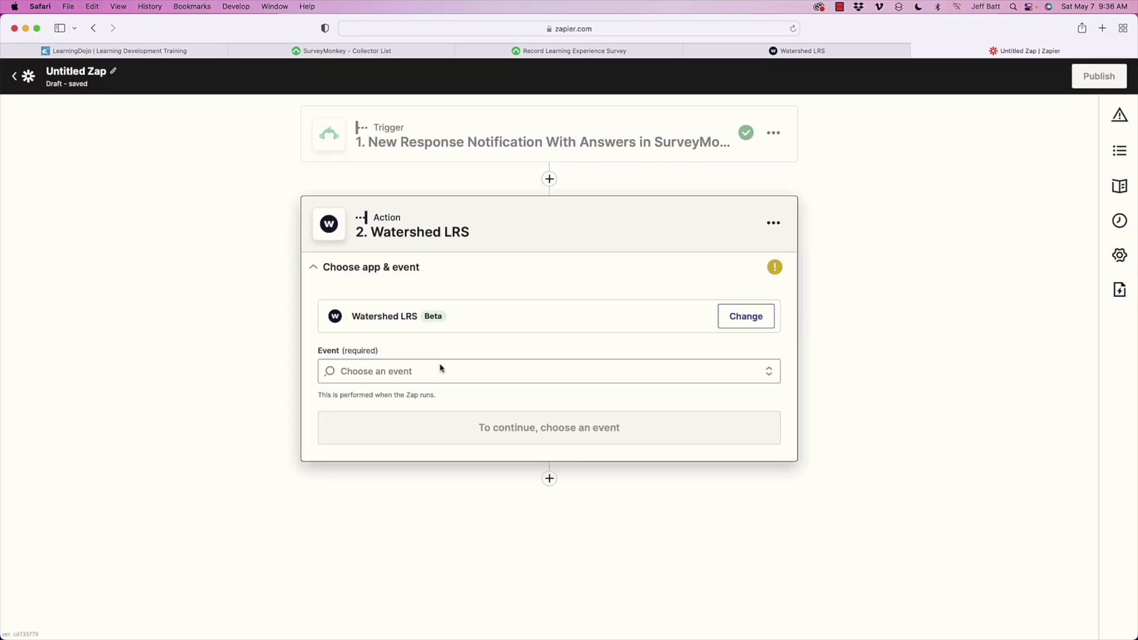
{"action": "left_click", "coordinate": [409, 371]}
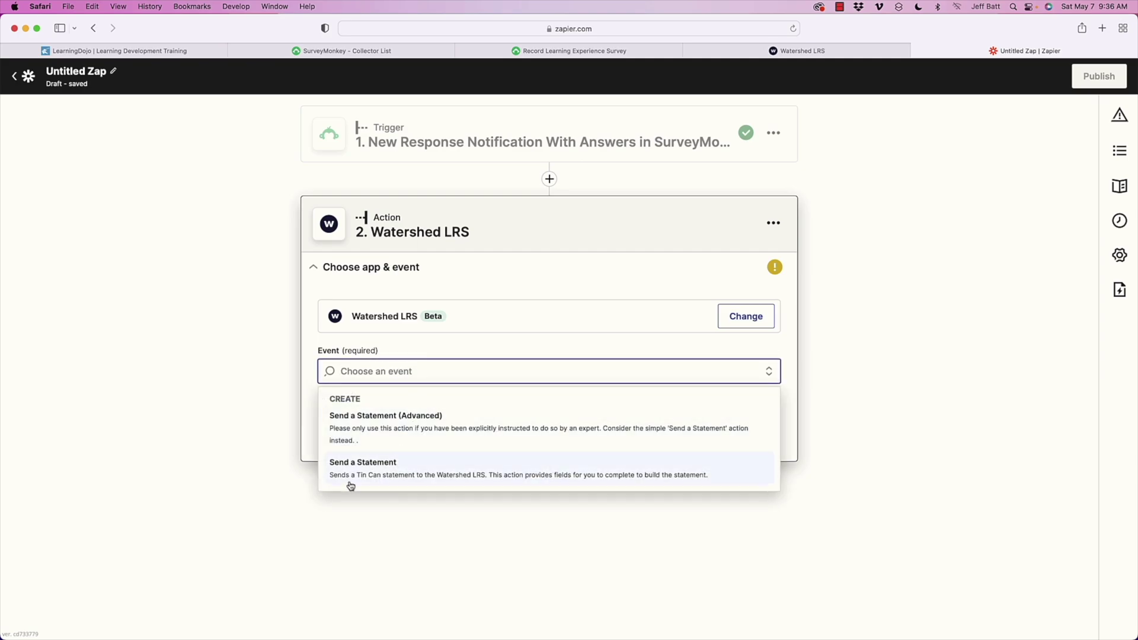
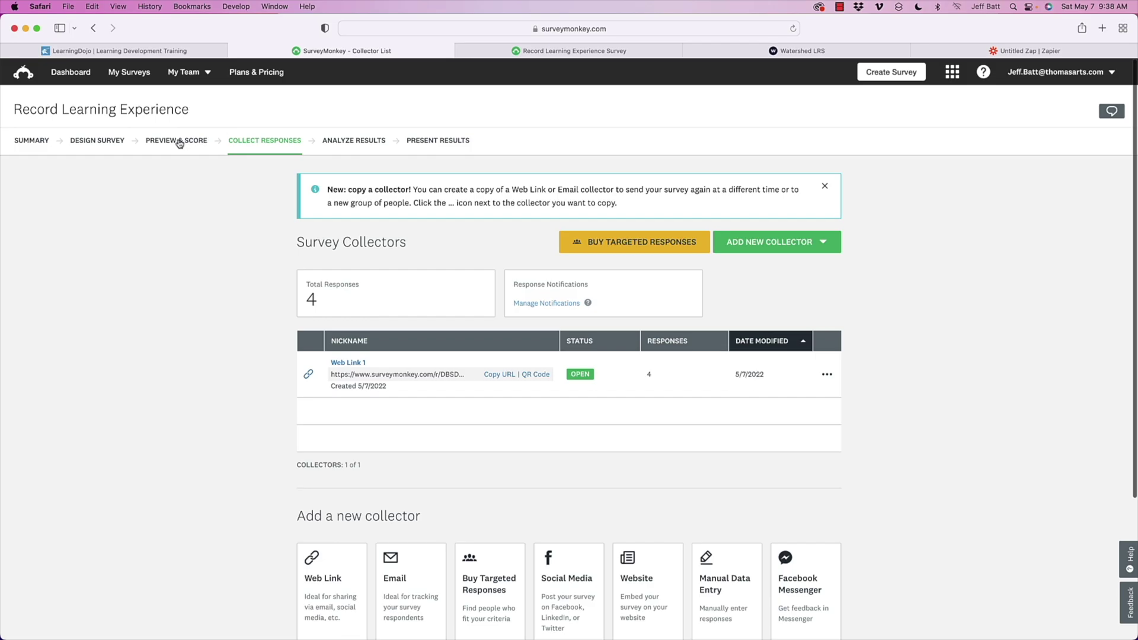
Open the Web Link 1 collector's settings and check Respondent Authentication and Multiple Responses
{"action": "left_click", "coordinate": [109, 141]}
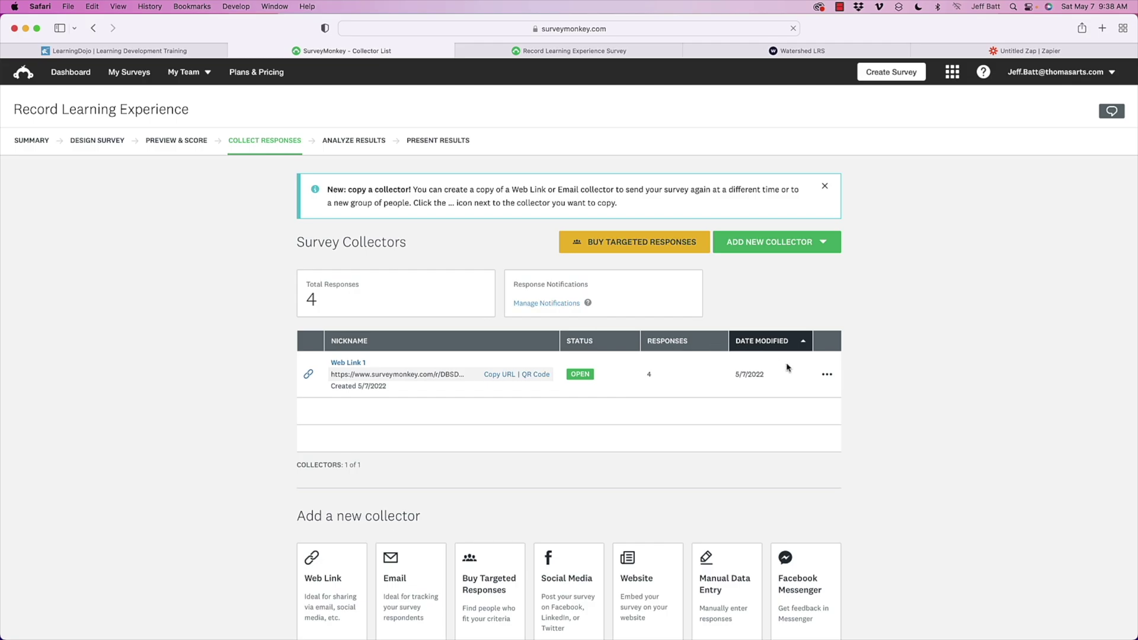
{"action": "left_click", "coordinate": [826, 374]}
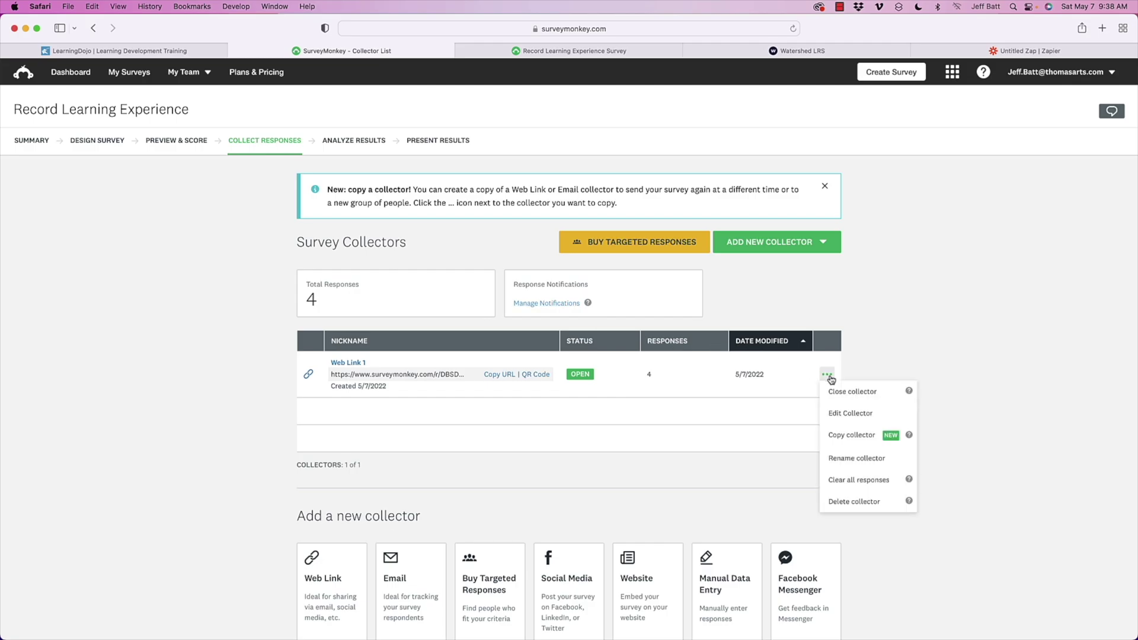
{"action": "left_click", "coordinate": [841, 418]}
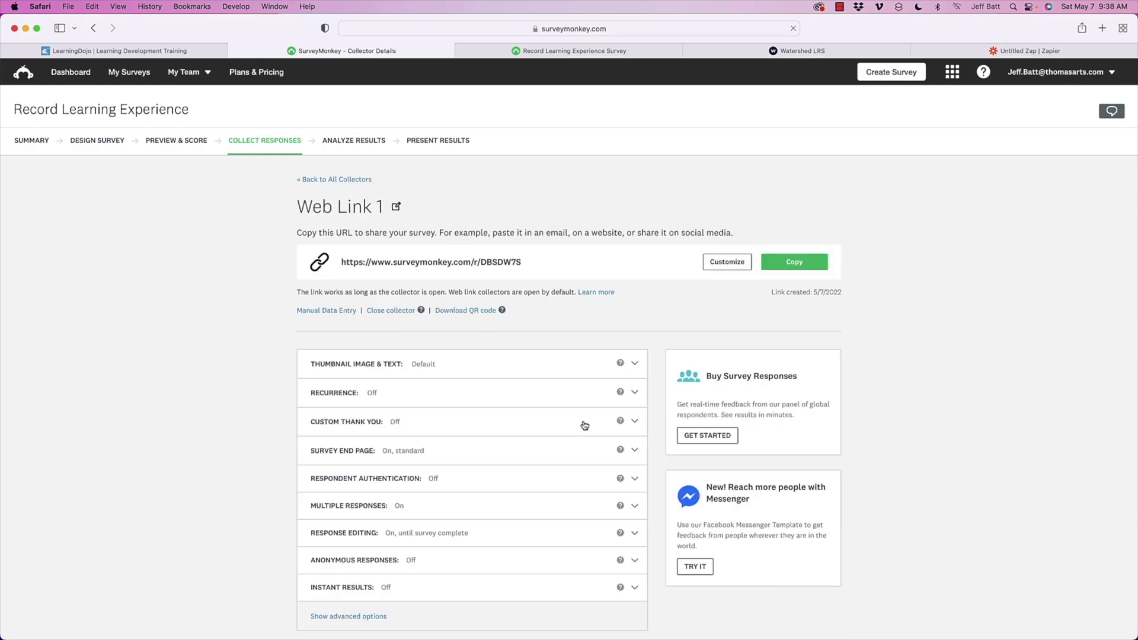
{"action": "scroll", "coordinate": [584, 424], "scroll_direction": "down", "scroll_amount": 3}
{"action": "left_click", "coordinate": [405, 329]}
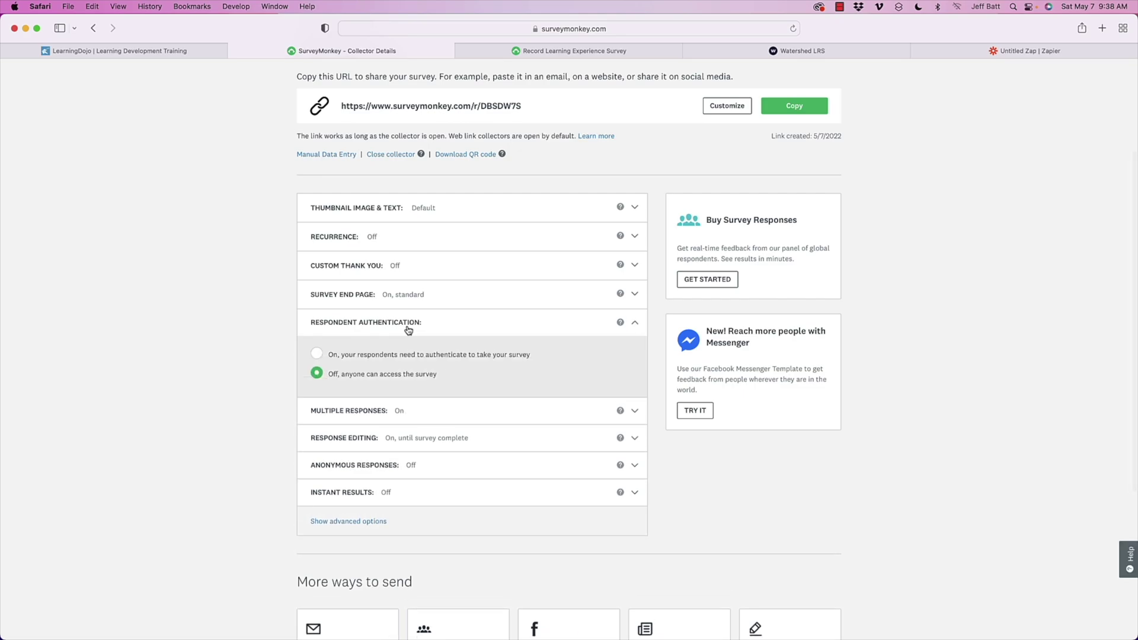
{"action": "left_click", "coordinate": [408, 329]}
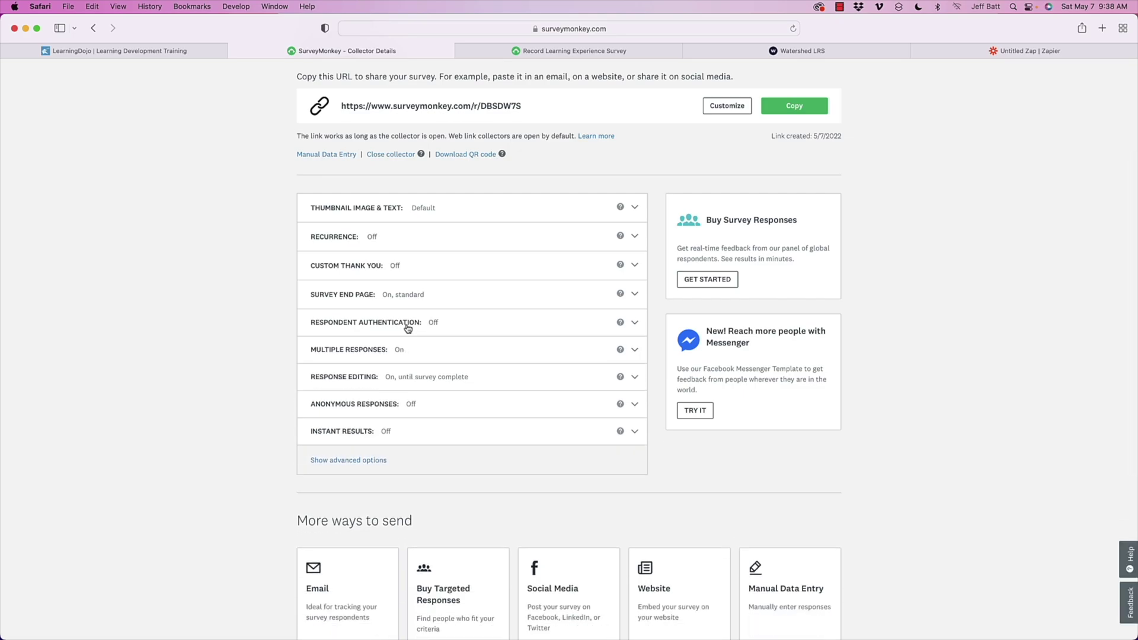
{"action": "left_click", "coordinate": [516, 351]}
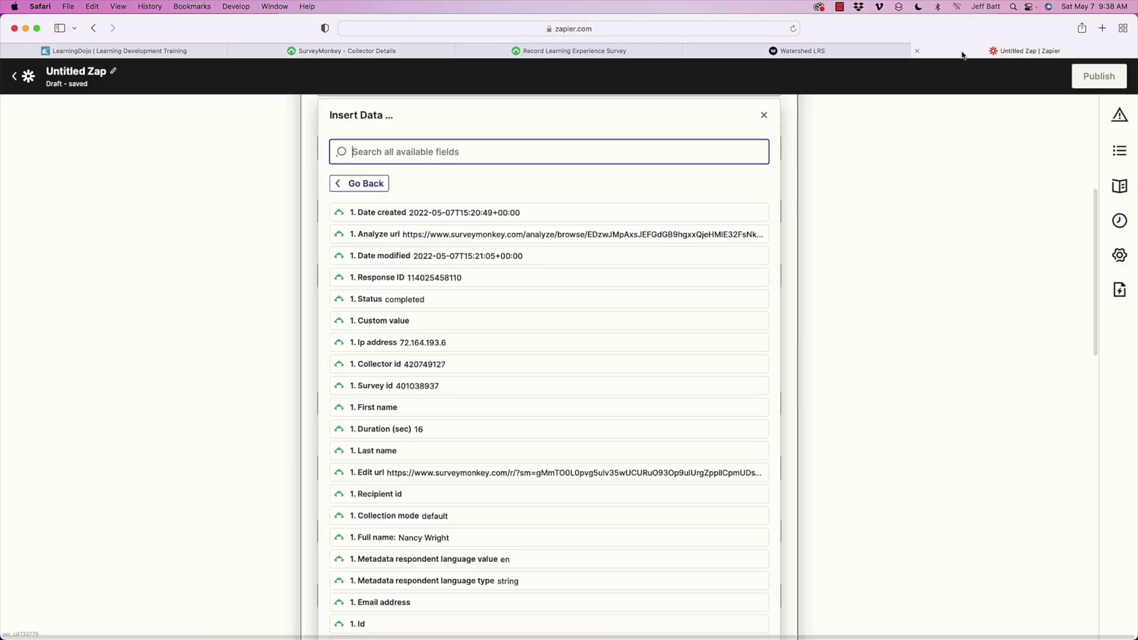
Map the survey's '1. Full name' answer into Actor Name
{"action": "left_click", "coordinate": [969, 53]}
{"action": "scroll", "coordinate": [402, 344], "scroll_direction": "down", "scroll_amount": 4}
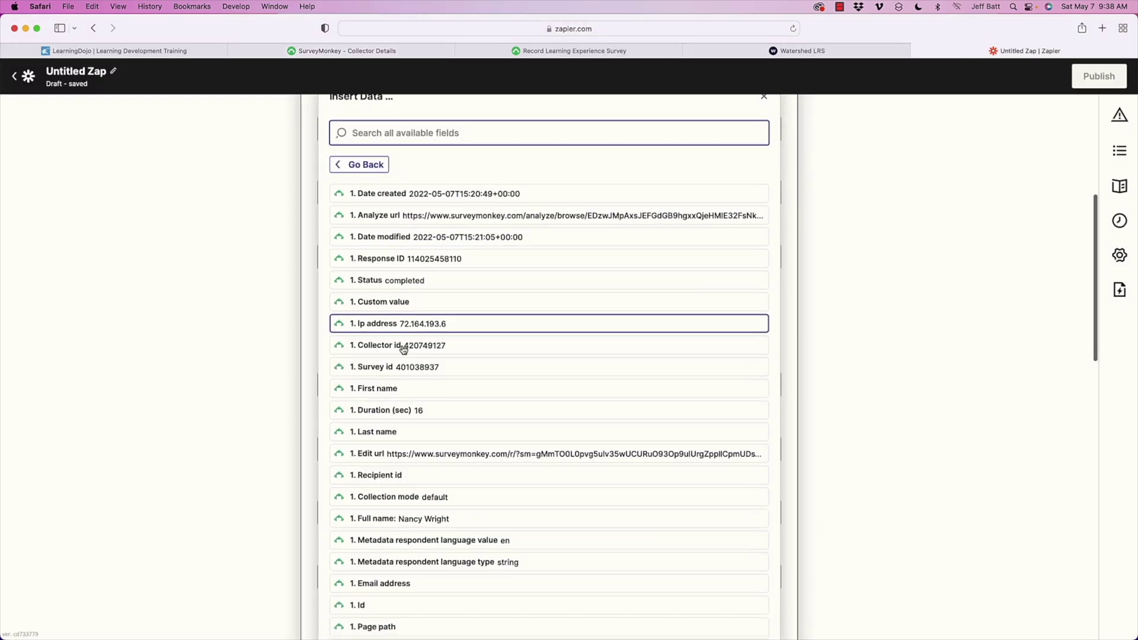
{"action": "scroll", "coordinate": [409, 516], "scroll_direction": "down", "scroll_amount": 3}
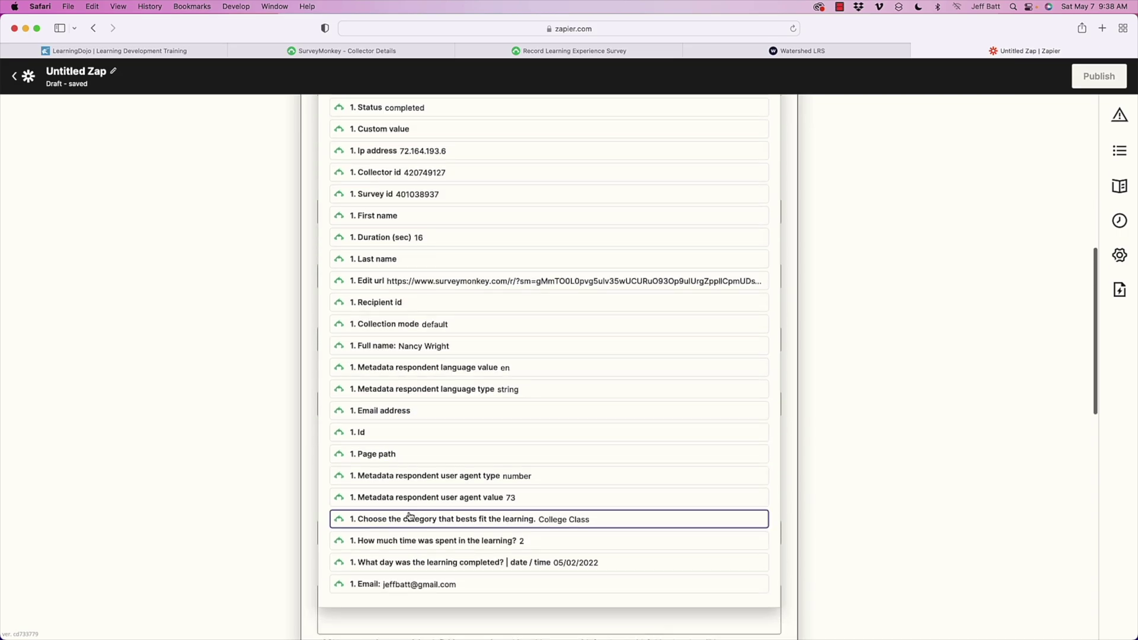
{"action": "scroll", "coordinate": [503, 493], "scroll_direction": "up", "scroll_amount": 1}
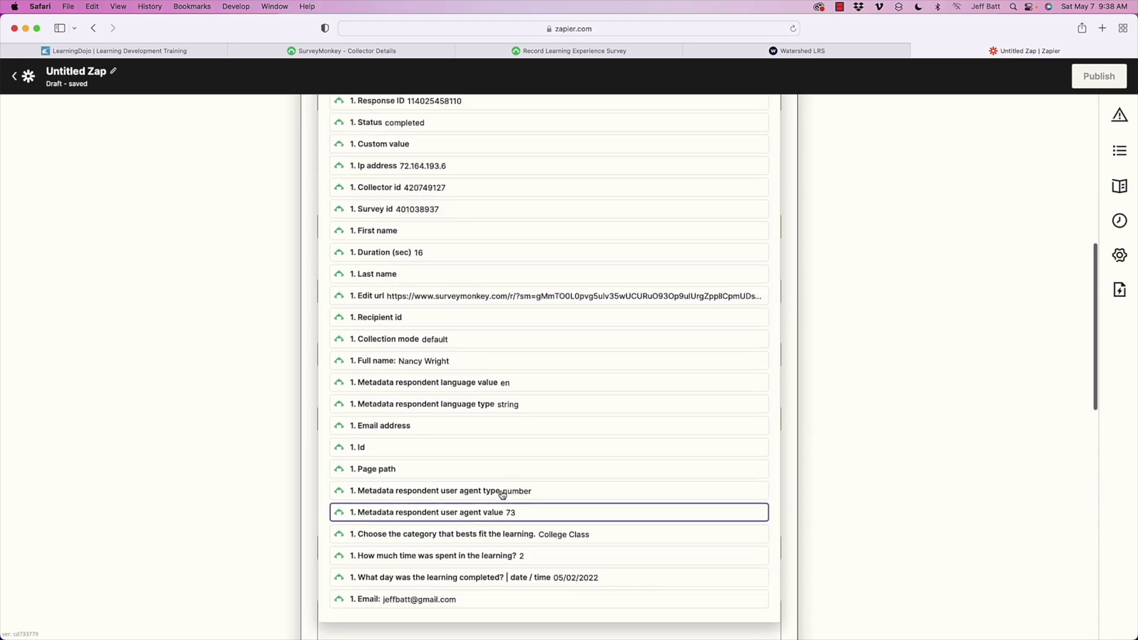
{"action": "left_click", "coordinate": [455, 374]}
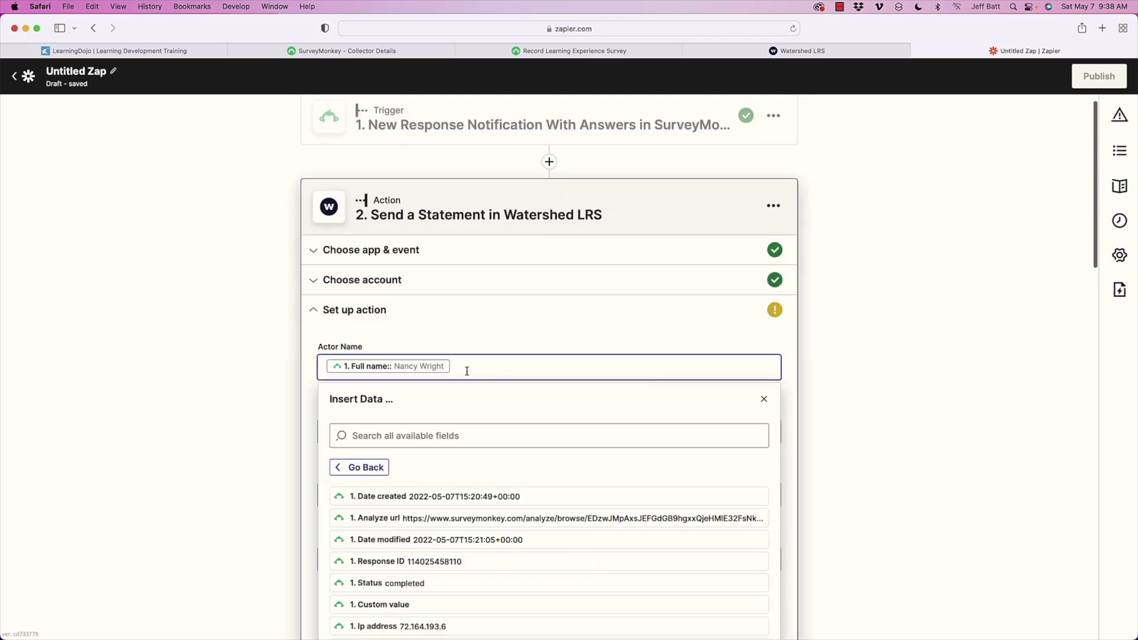
{"action": "left_click", "coordinate": [782, 361]}
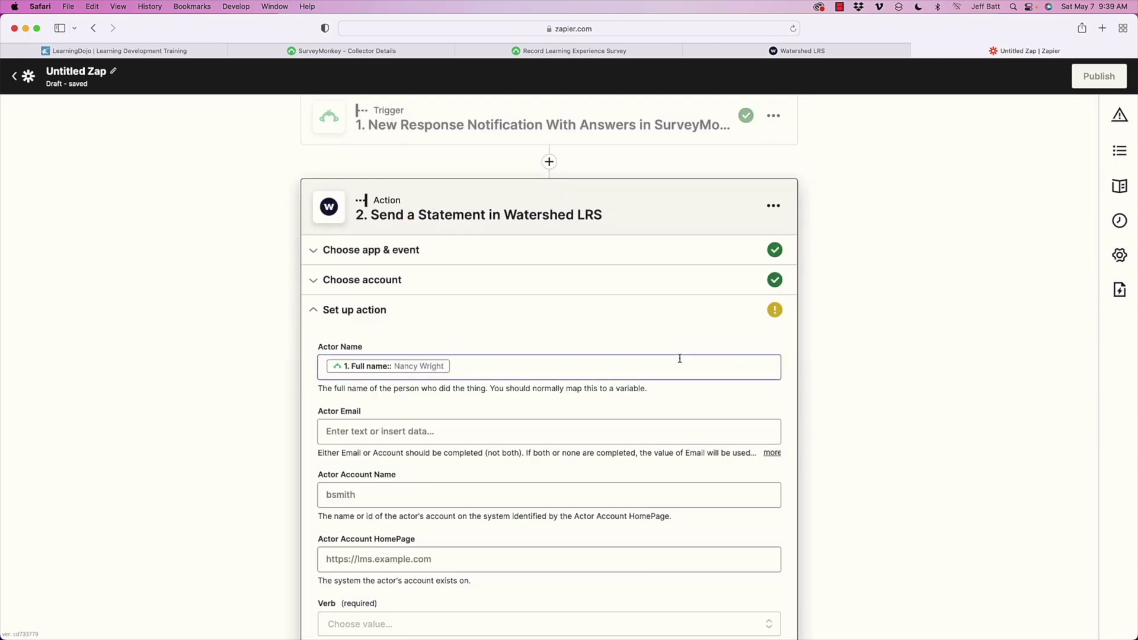
Map the survey's '1. Email' answer into Actor Email
{"action": "left_click", "coordinate": [430, 432]}
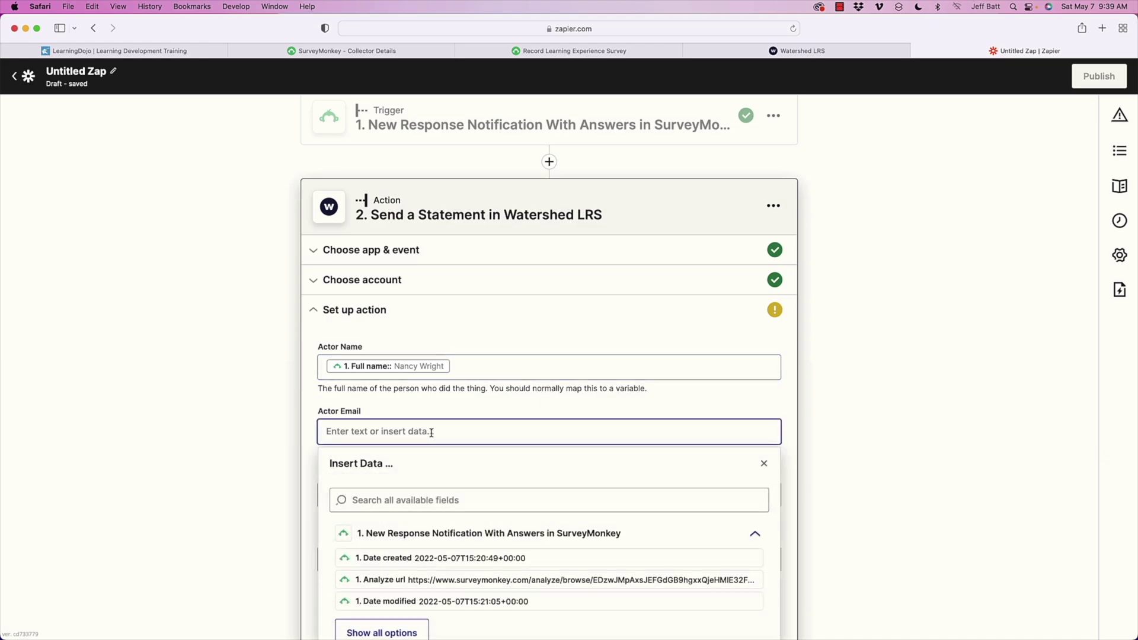
{"action": "scroll", "coordinate": [412, 551], "scroll_direction": "down", "scroll_amount": 3}
{"action": "left_click", "coordinate": [385, 480]}
{"action": "scroll", "coordinate": [483, 415], "scroll_direction": "down", "scroll_amount": 3}
{"action": "scroll", "coordinate": [484, 456], "scroll_direction": "down", "scroll_amount": 4}
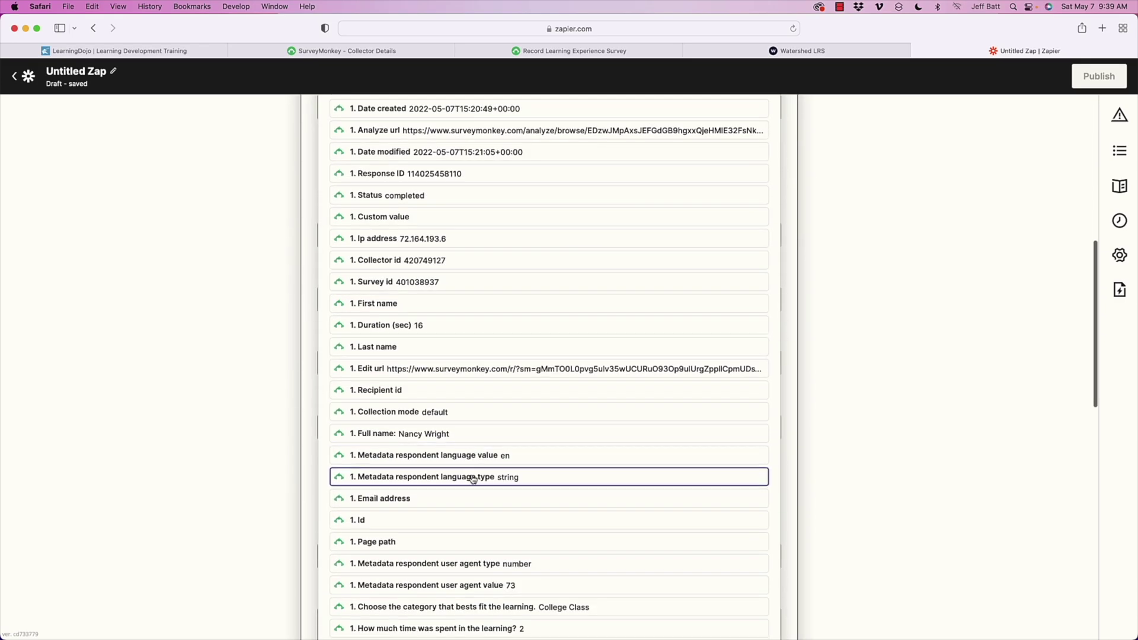
{"action": "left_click", "coordinate": [437, 504]}
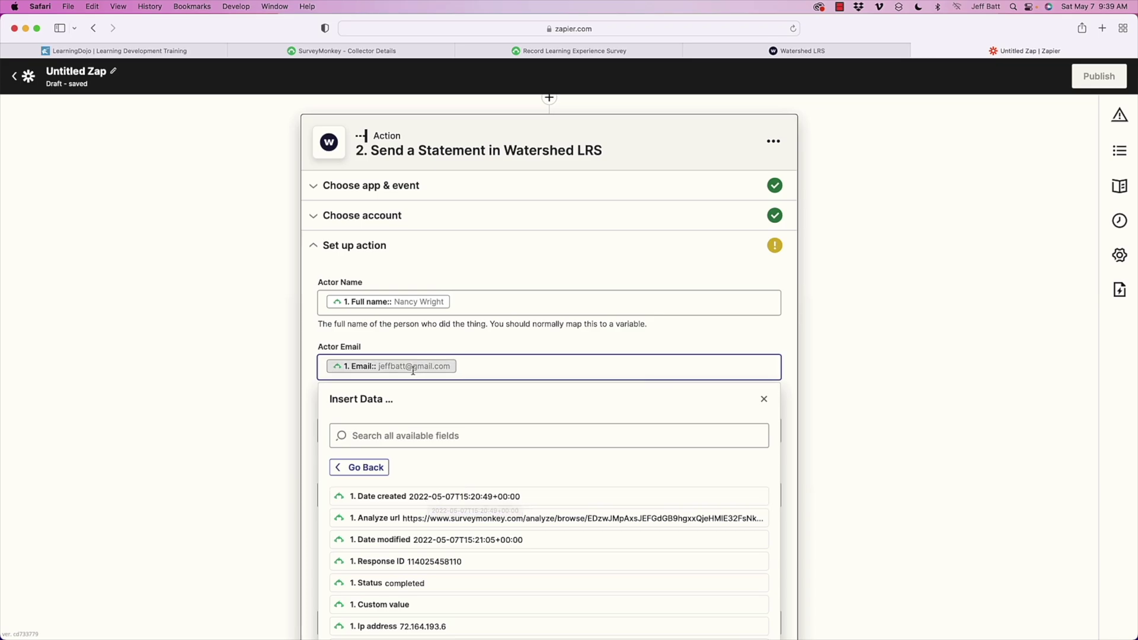
{"action": "scroll", "coordinate": [713, 354], "scroll_direction": "down", "scroll_amount": 2}
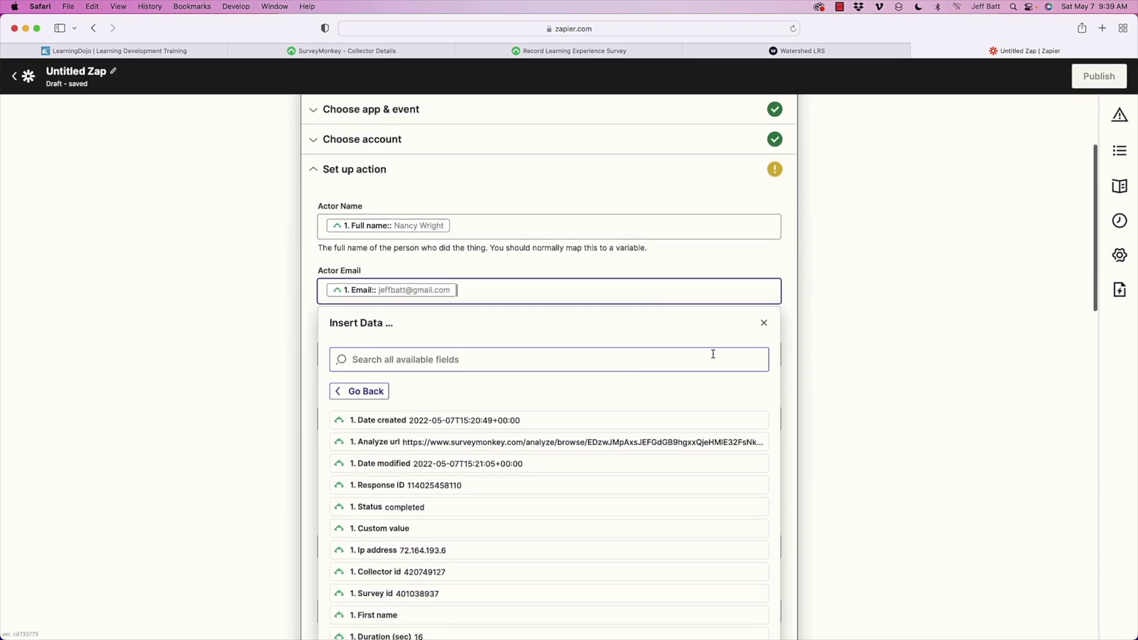
{"action": "left_click", "coordinate": [790, 333]}
{"action": "scroll", "coordinate": [430, 332], "scroll_direction": "down", "scroll_amount": 1}
{"action": "left_click", "coordinate": [373, 325]}
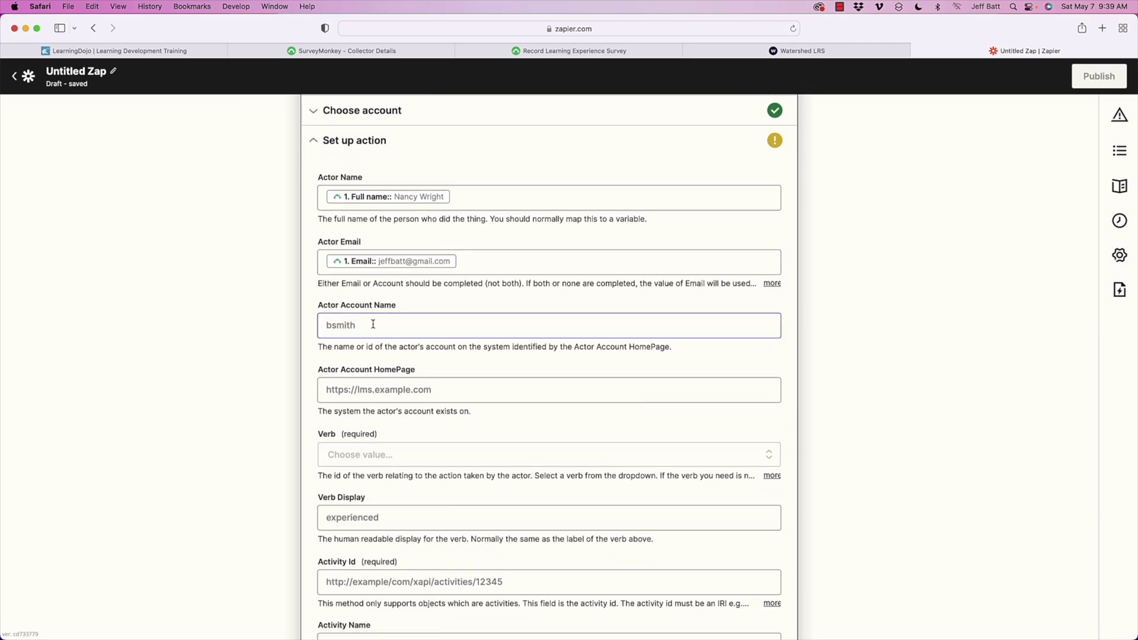
{"action": "left_click", "coordinate": [374, 324]}
{"action": "type", "text": "Learning Dojo"}
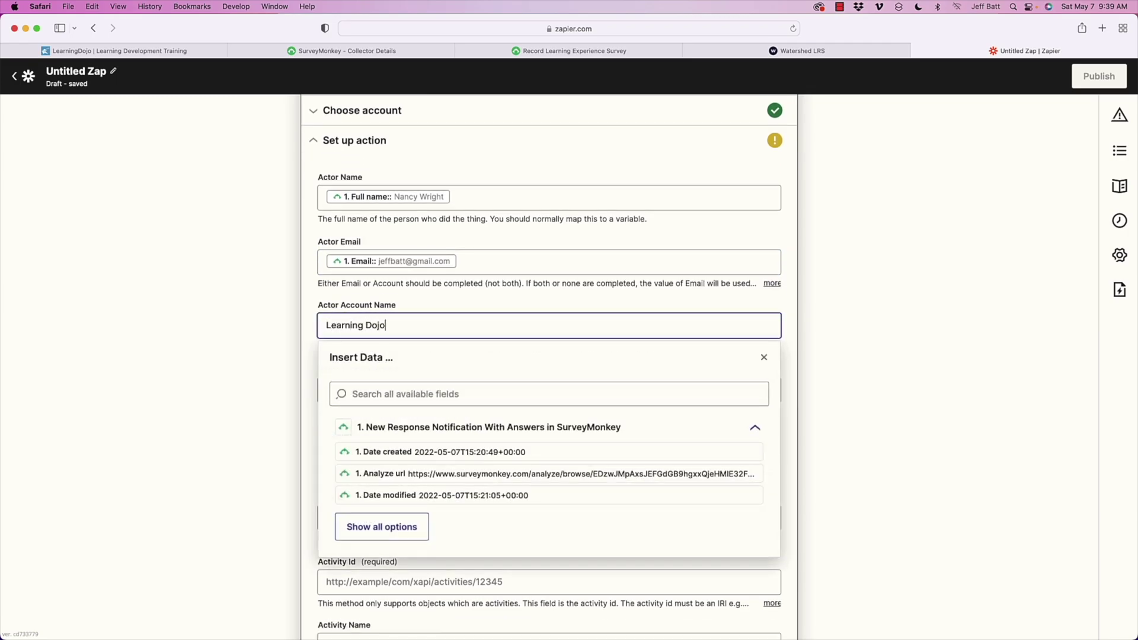
{"action": "left_click", "coordinate": [794, 332]}
{"action": "left_click", "coordinate": [490, 393]}
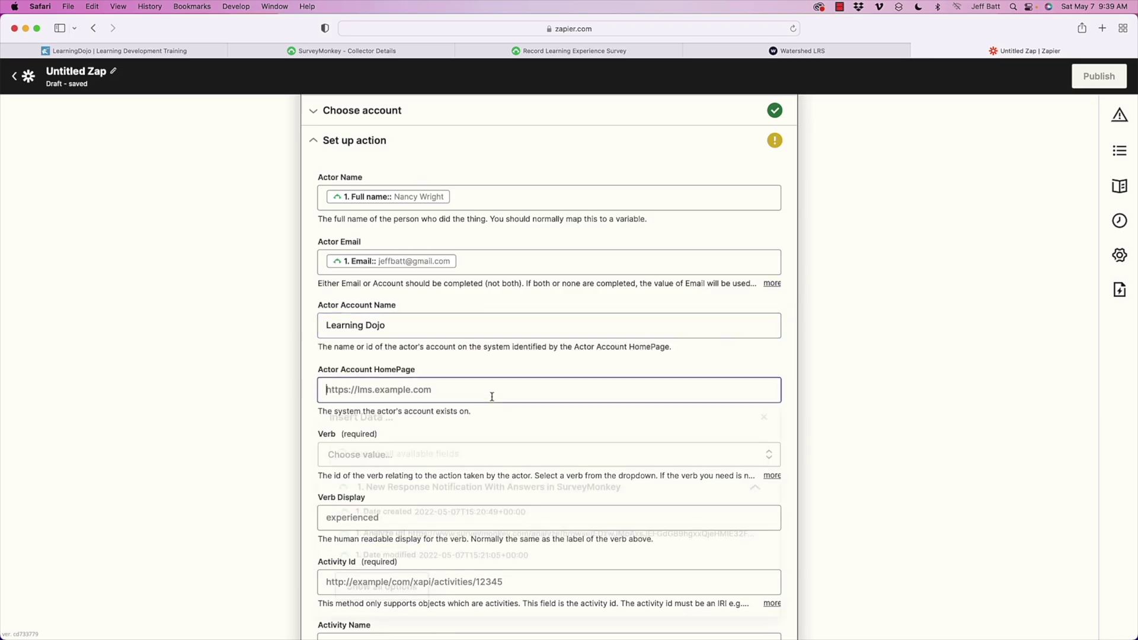
{"action": "left_click", "coordinate": [221, 51]}
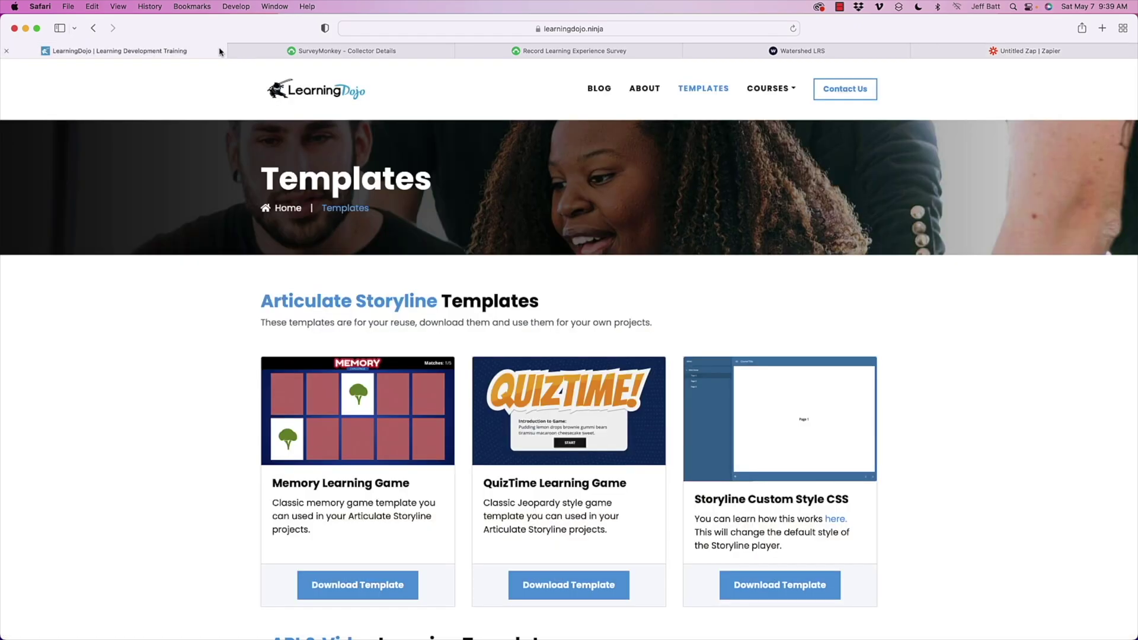
{"action": "left_click", "coordinate": [314, 92]}
{"action": "left_click", "coordinate": [610, 34]}
{"action": "left_click", "coordinate": [1024, 51]}
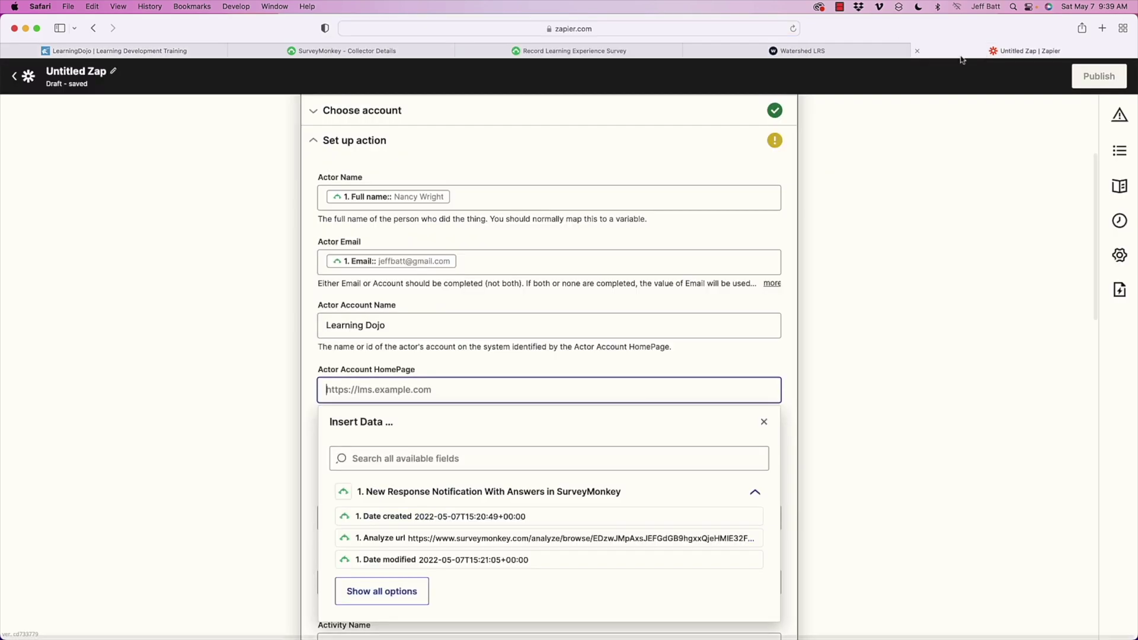
{"action": "type", "text": "https://learningdojo.ninja/index.htm"}
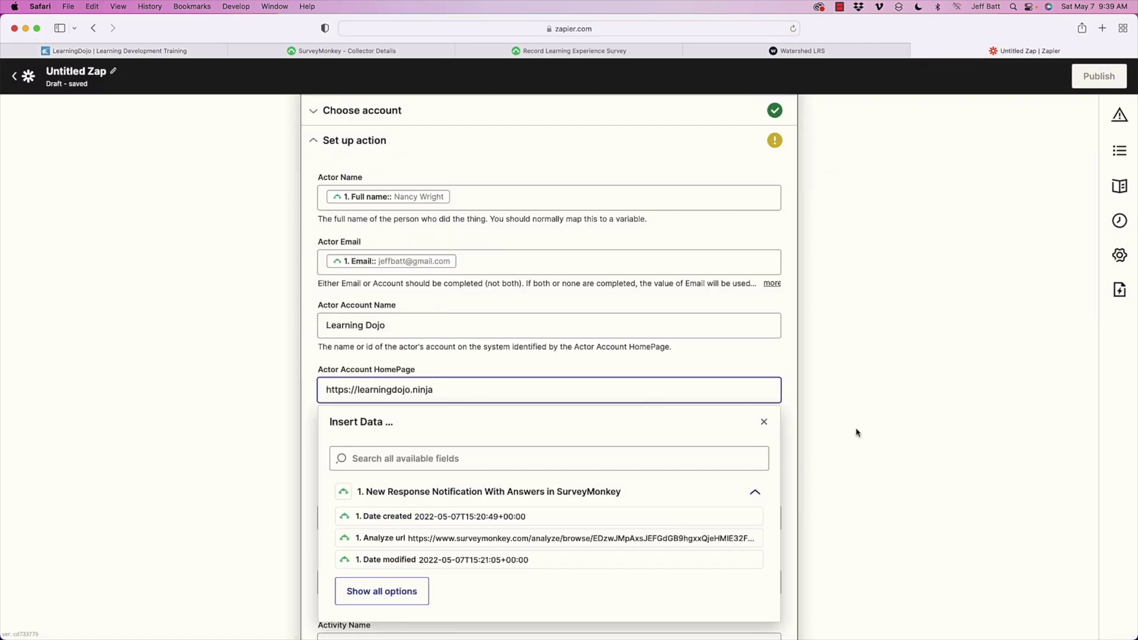
{"action": "left_click", "coordinate": [793, 400]}
{"action": "scroll", "coordinate": [450, 361], "scroll_direction": "down", "scroll_amount": 4}
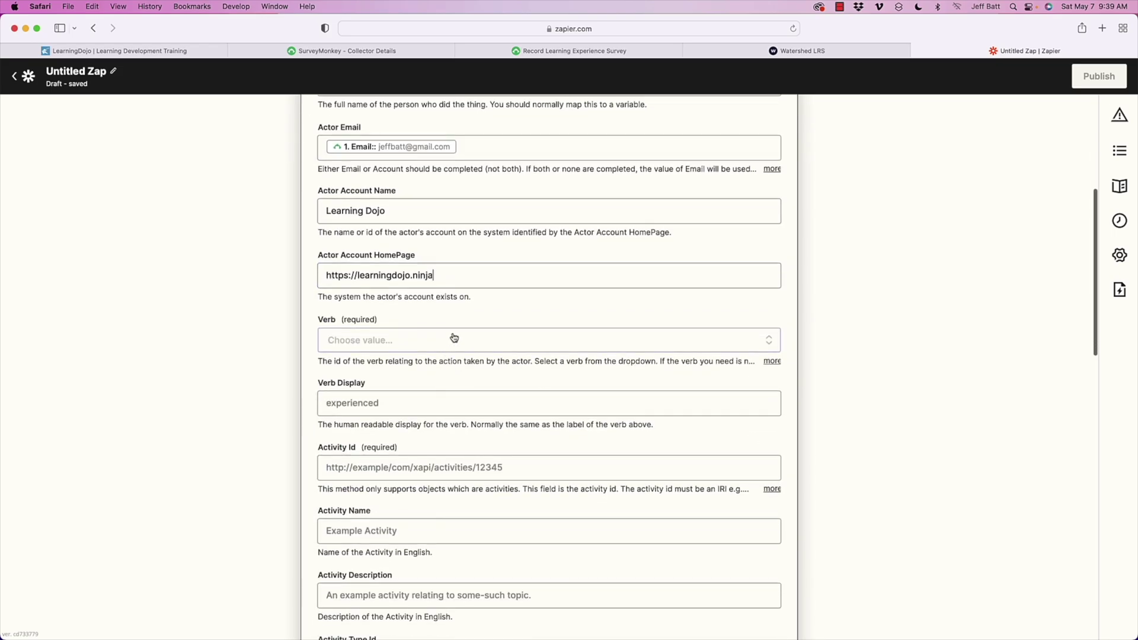
{"action": "left_click", "coordinate": [454, 338]}
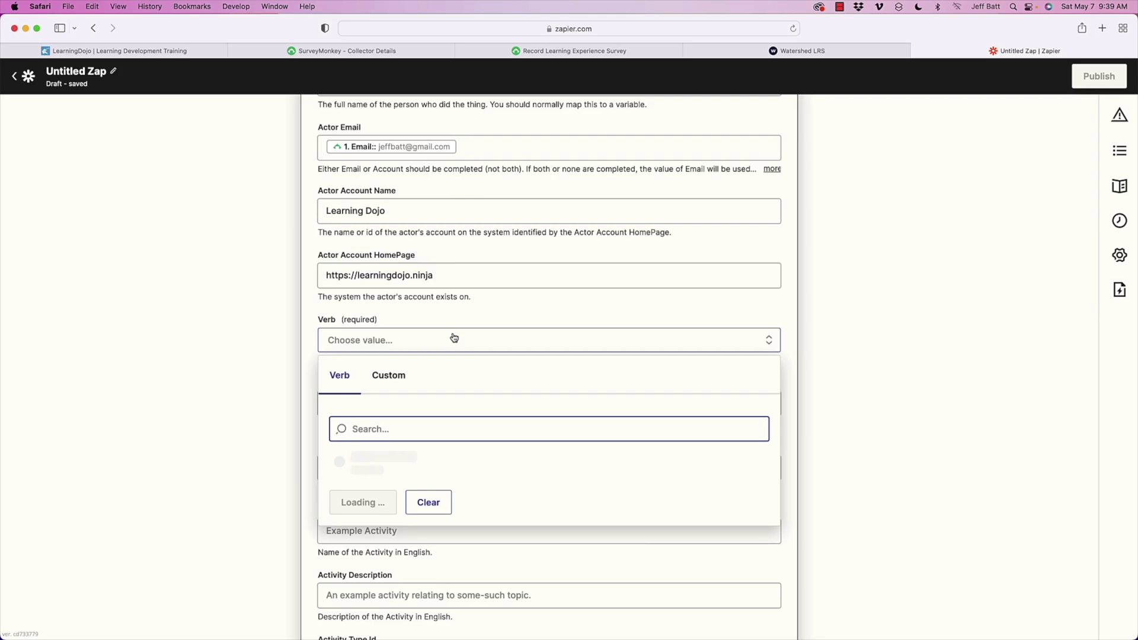
{"action": "type", "text": "experi"}
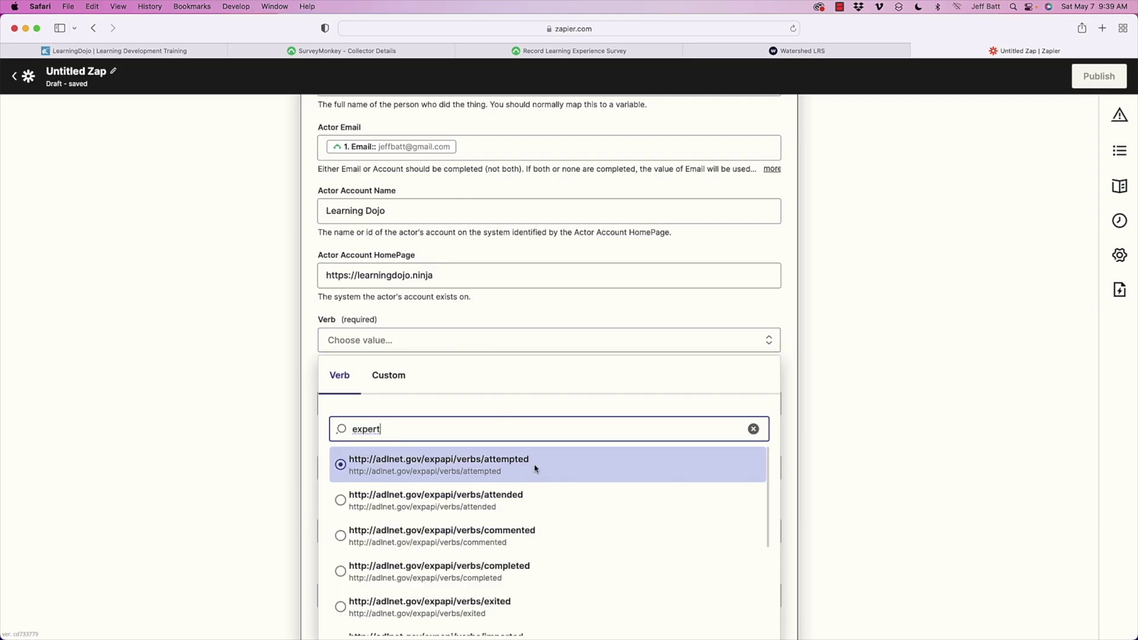
{"action": "left_click", "coordinate": [532, 467]}
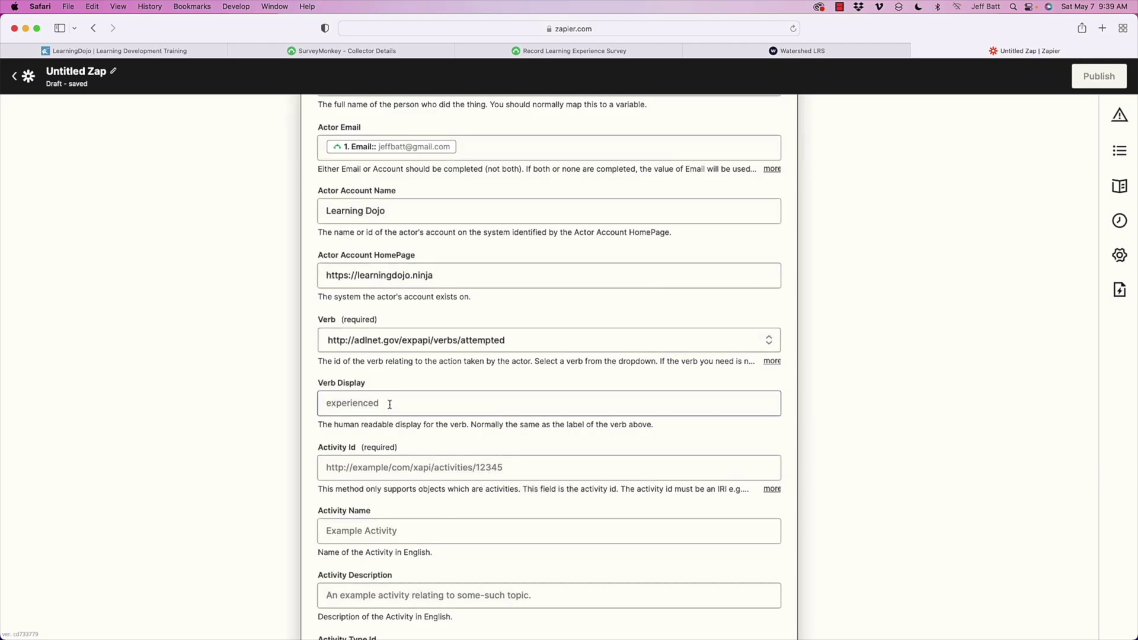
{"action": "left_click", "coordinate": [390, 404]}
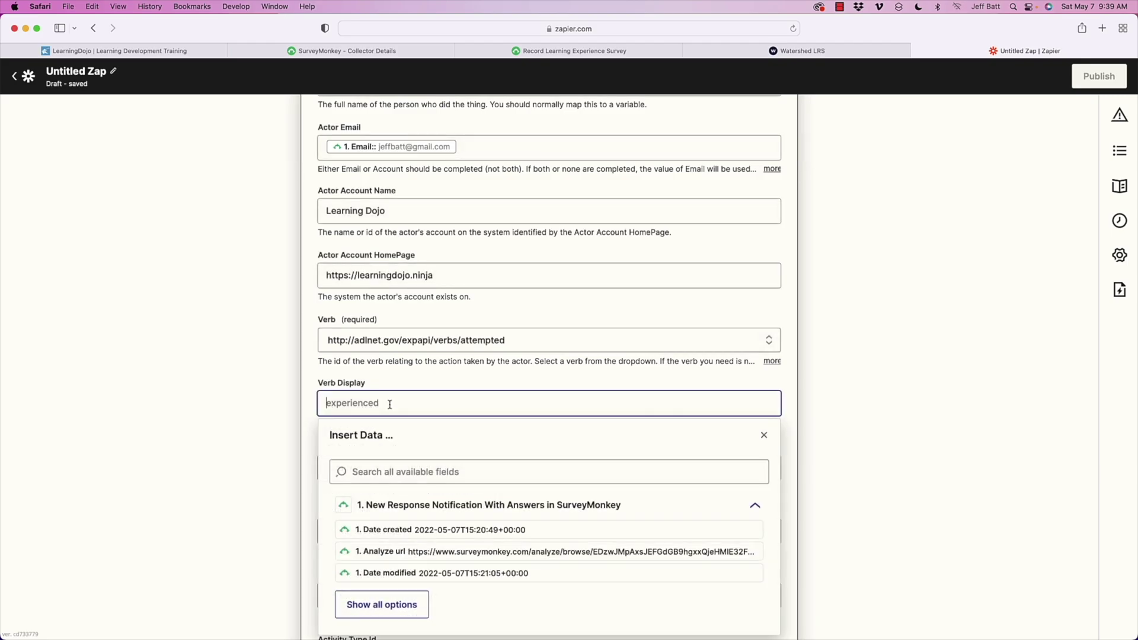
{"action": "left_click", "coordinate": [788, 387]}
{"action": "scroll", "coordinate": [746, 452], "scroll_direction": "down", "scroll_amount": 2}
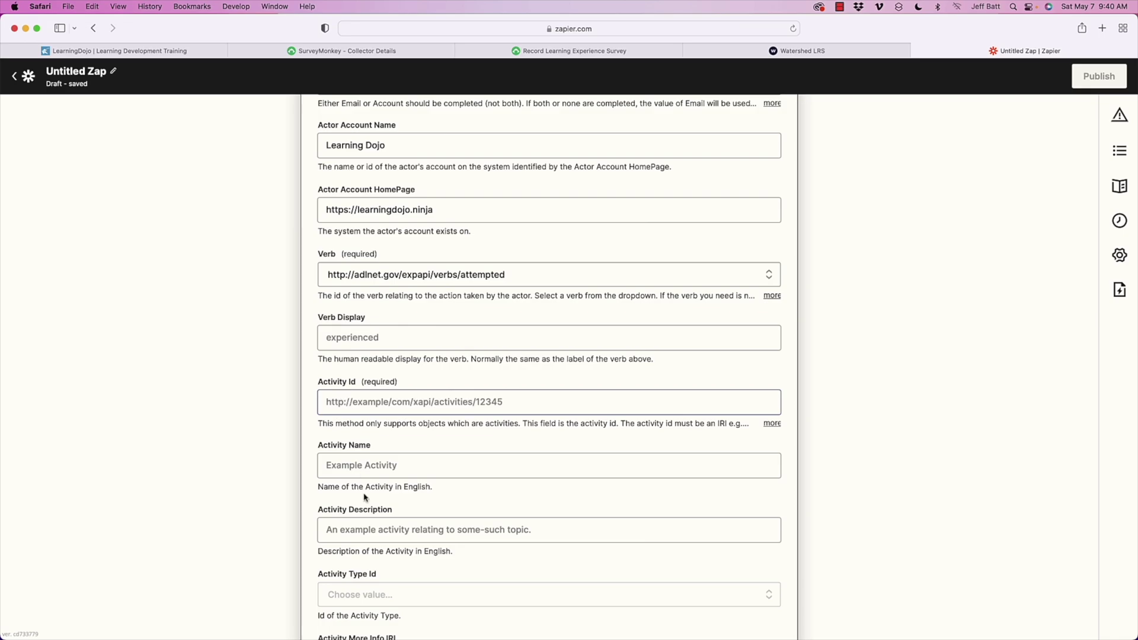
{"action": "left_click", "coordinate": [381, 467]}
{"action": "scroll", "coordinate": [382, 466], "scroll_direction": "down", "scroll_amount": 2}
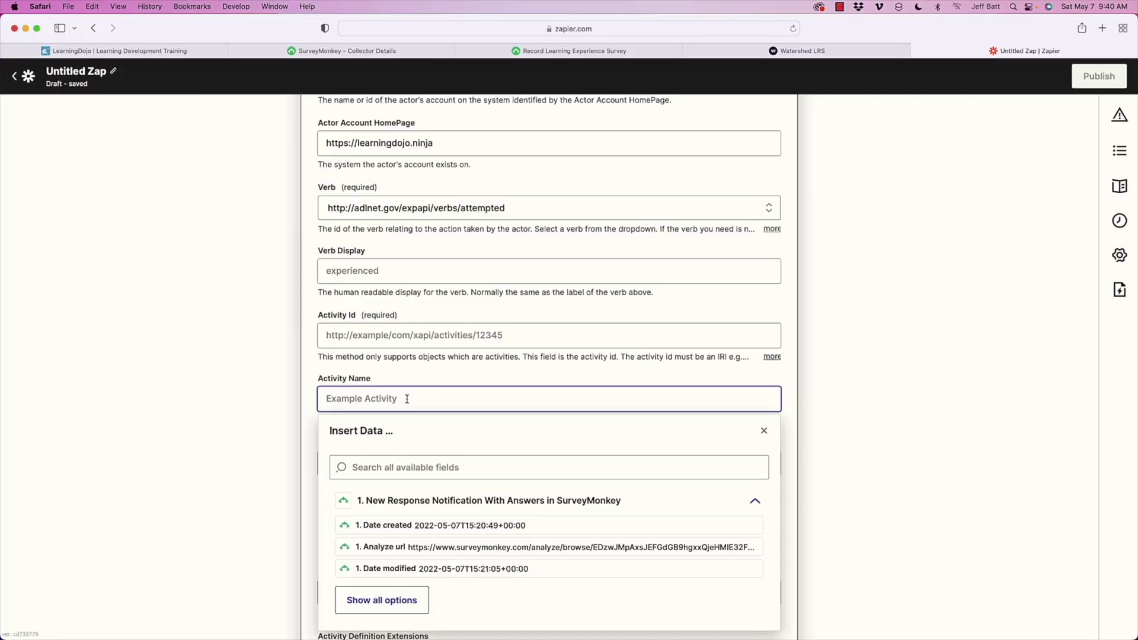
Make Activity Name the category answer + ' at the amount of time ' + time-spent answer + ' hours'
{"action": "left_click", "coordinate": [391, 597]}
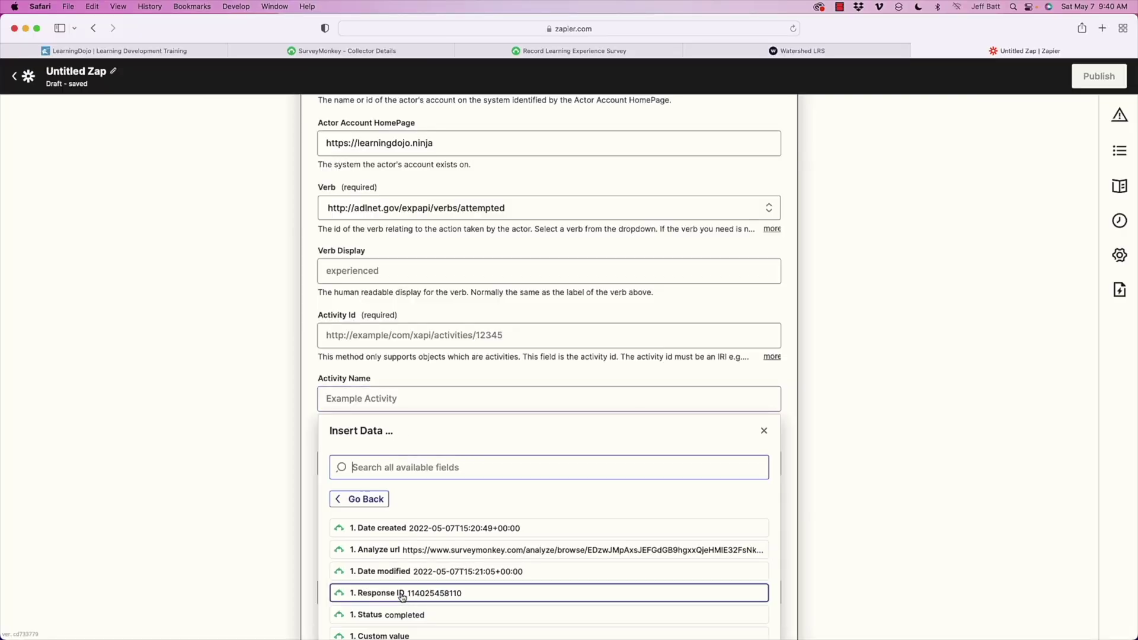
{"action": "scroll", "coordinate": [464, 564], "scroll_direction": "down", "scroll_amount": 10}
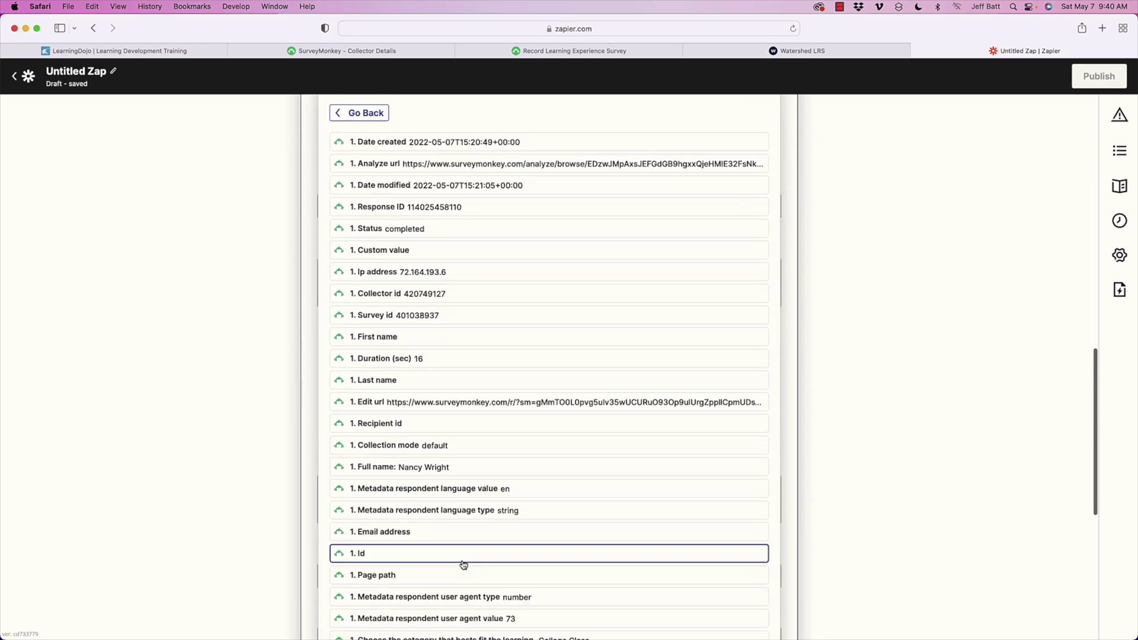
{"action": "scroll", "coordinate": [463, 562], "scroll_direction": "down", "scroll_amount": 3}
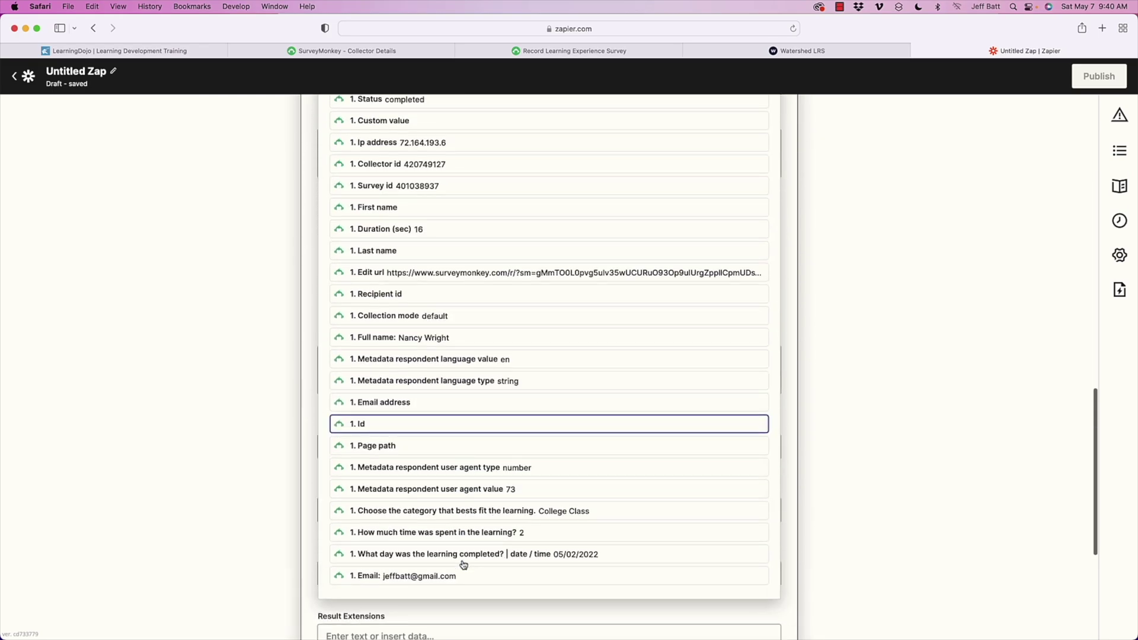
{"action": "left_click", "coordinate": [413, 510]}
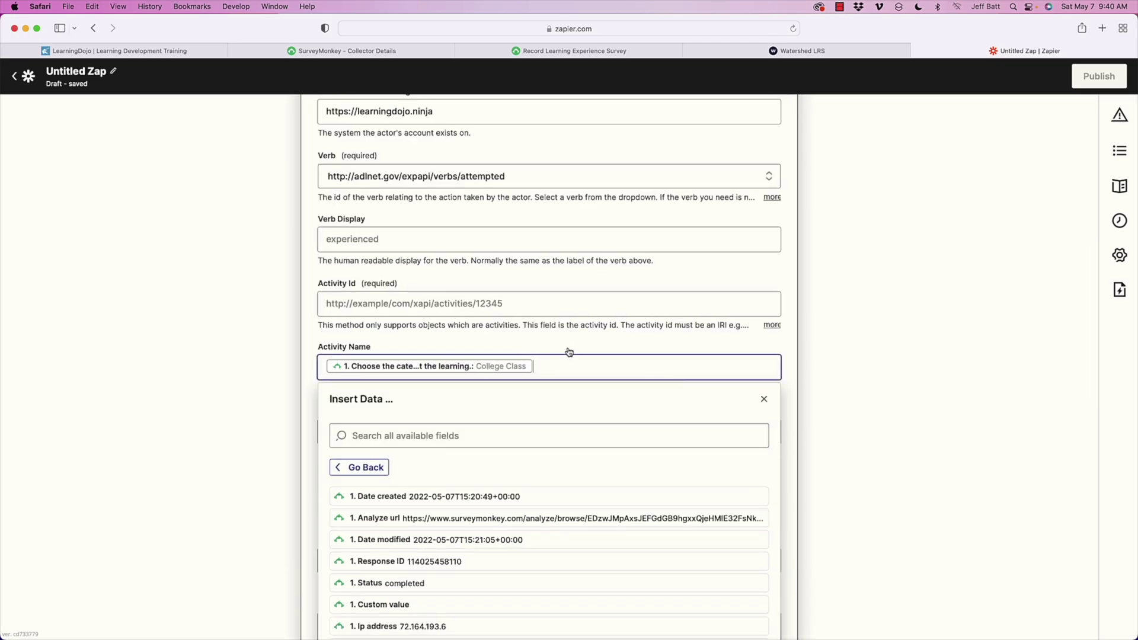
{"action": "type", "text": "at [the amount of time"}
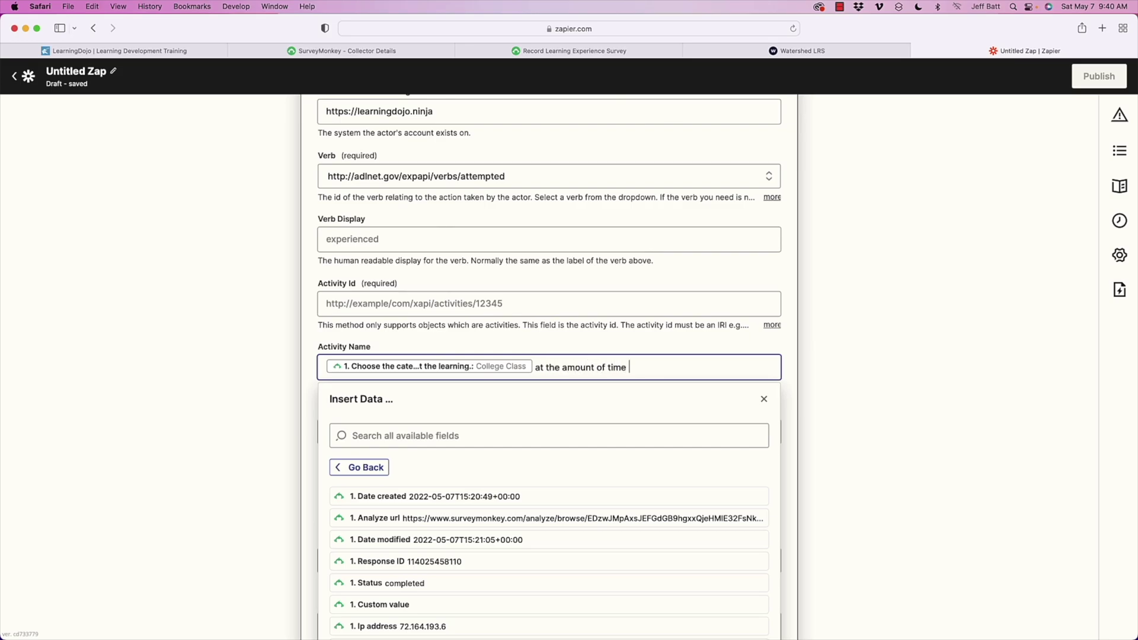
{"action": "scroll", "coordinate": [688, 429], "scroll_direction": "down", "scroll_amount": 10}
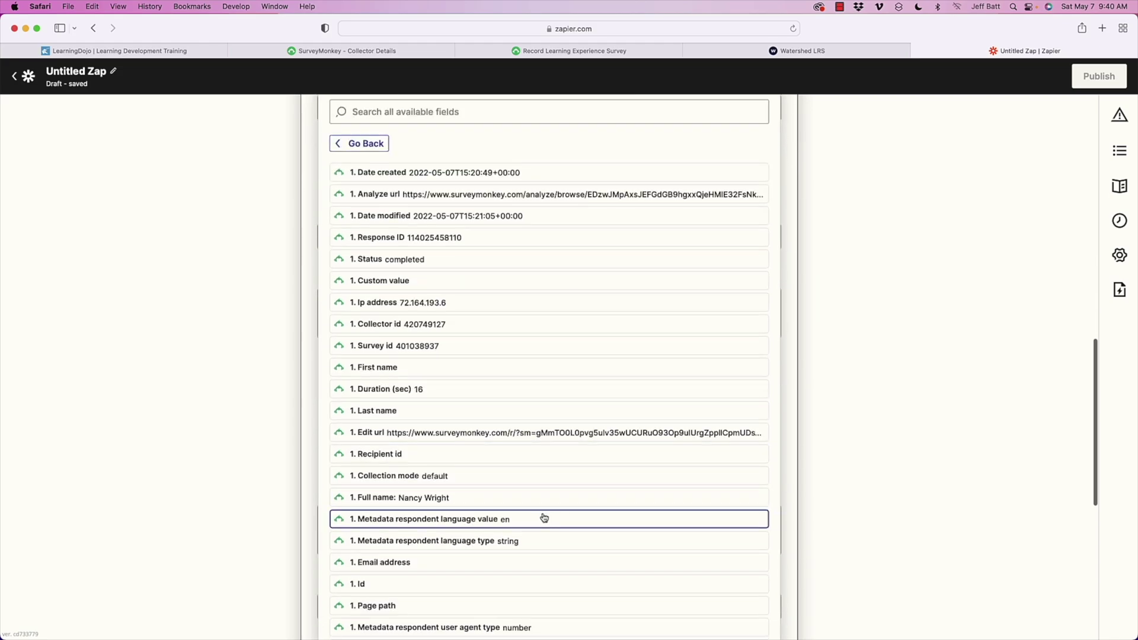
{"action": "scroll", "coordinate": [544, 518], "scroll_direction": "down", "scroll_amount": 4}
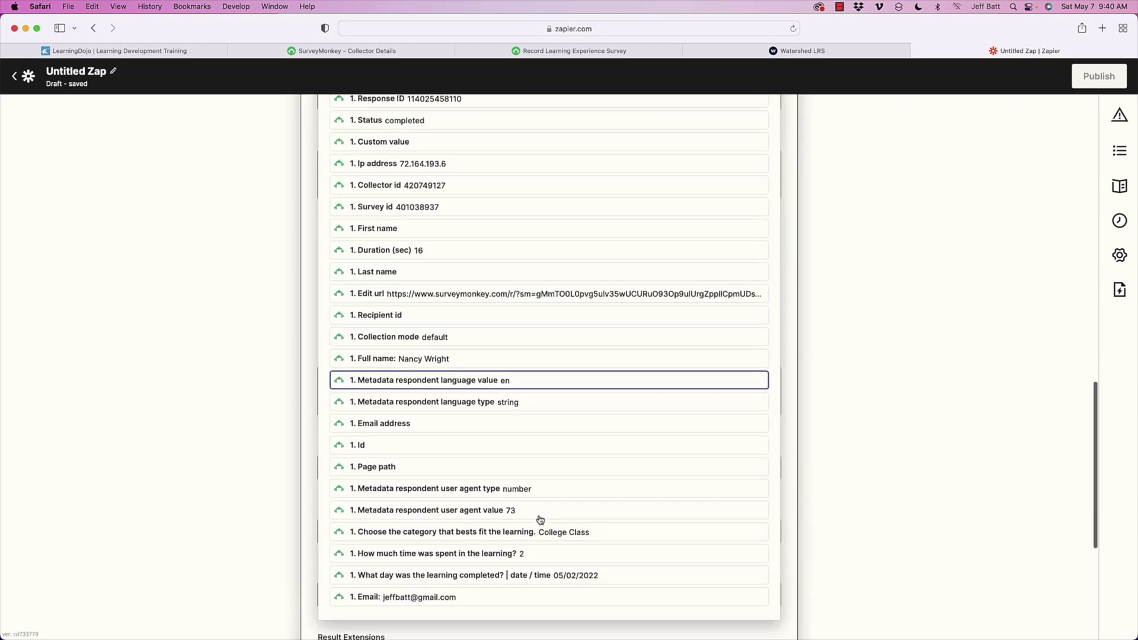
{"action": "left_click", "coordinate": [492, 552]}
{"action": "type", "text": "h"}
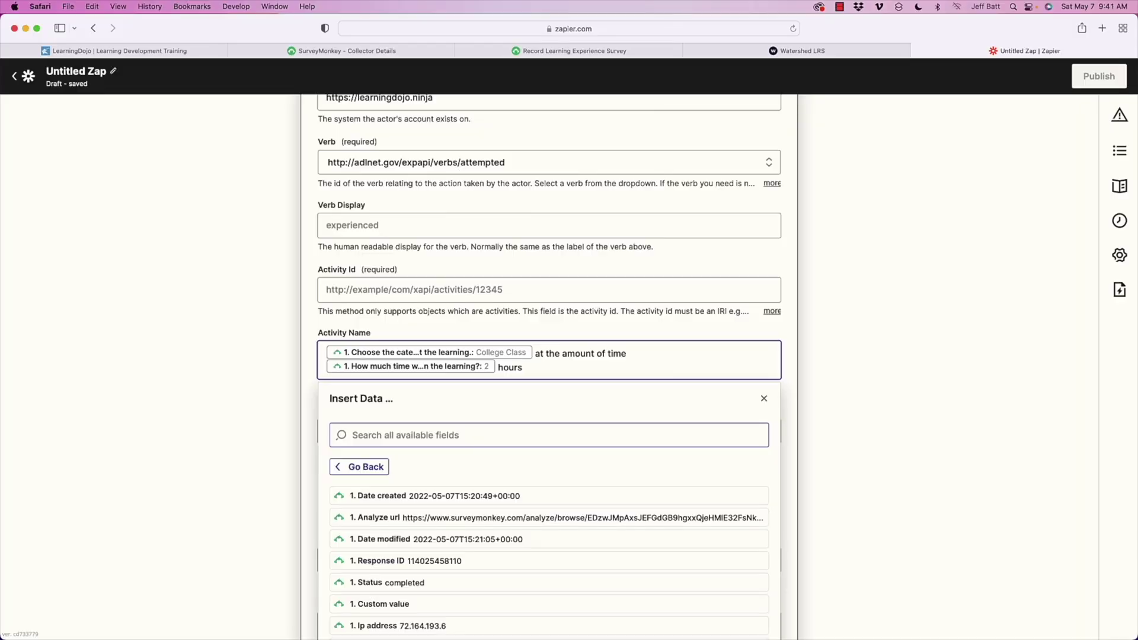
{"action": "left_click", "coordinate": [762, 424]}
{"action": "scroll", "coordinate": [362, 315], "scroll_direction": "down", "scroll_amount": 5}
{"action": "left_click", "coordinate": [371, 293]}
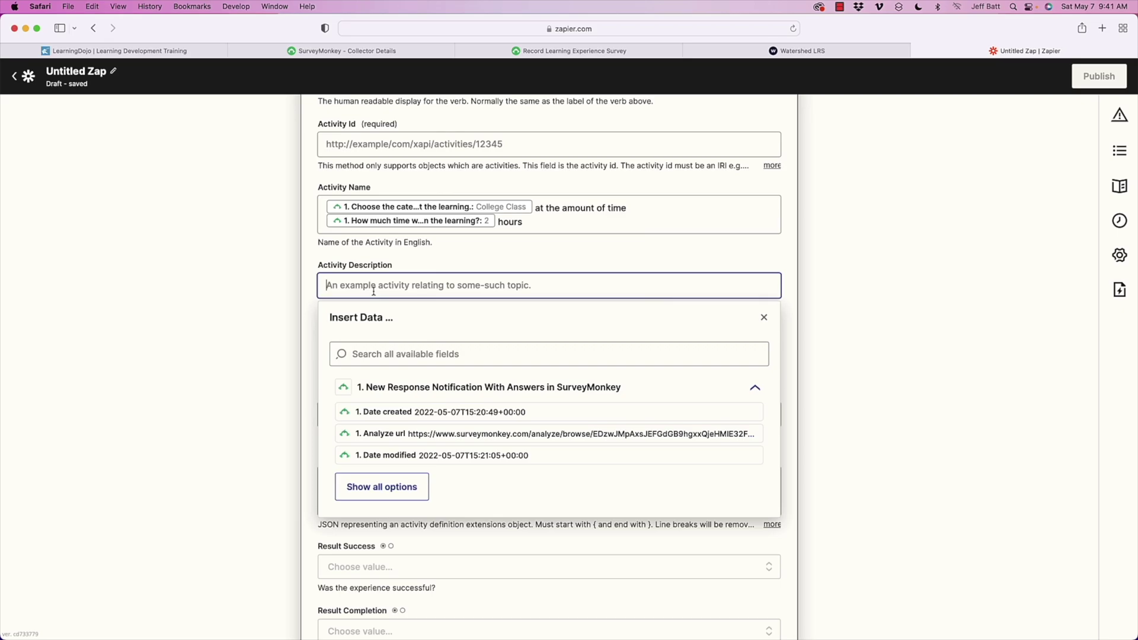
{"action": "left_click", "coordinate": [746, 54]}
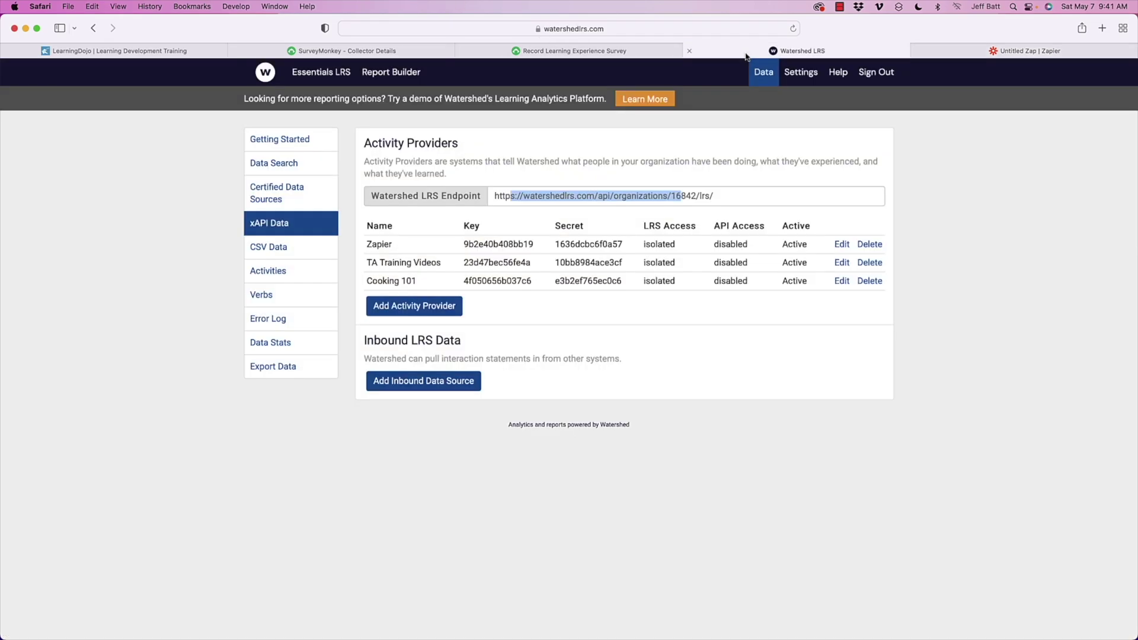
{"action": "left_click", "coordinate": [775, 82]}
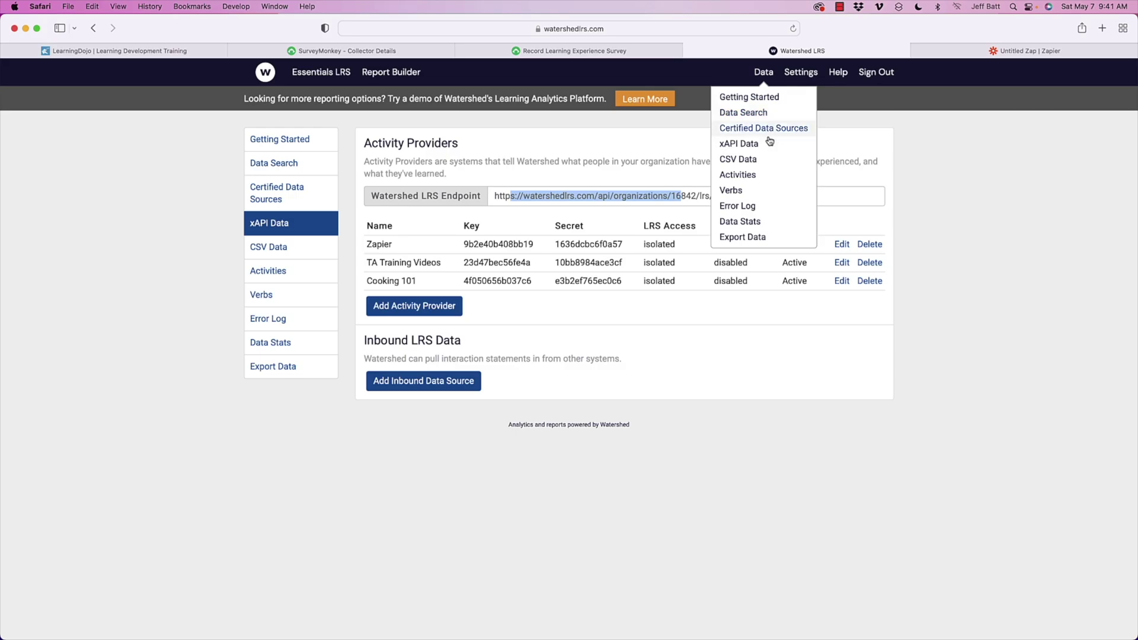
{"action": "left_click", "coordinate": [738, 114]}
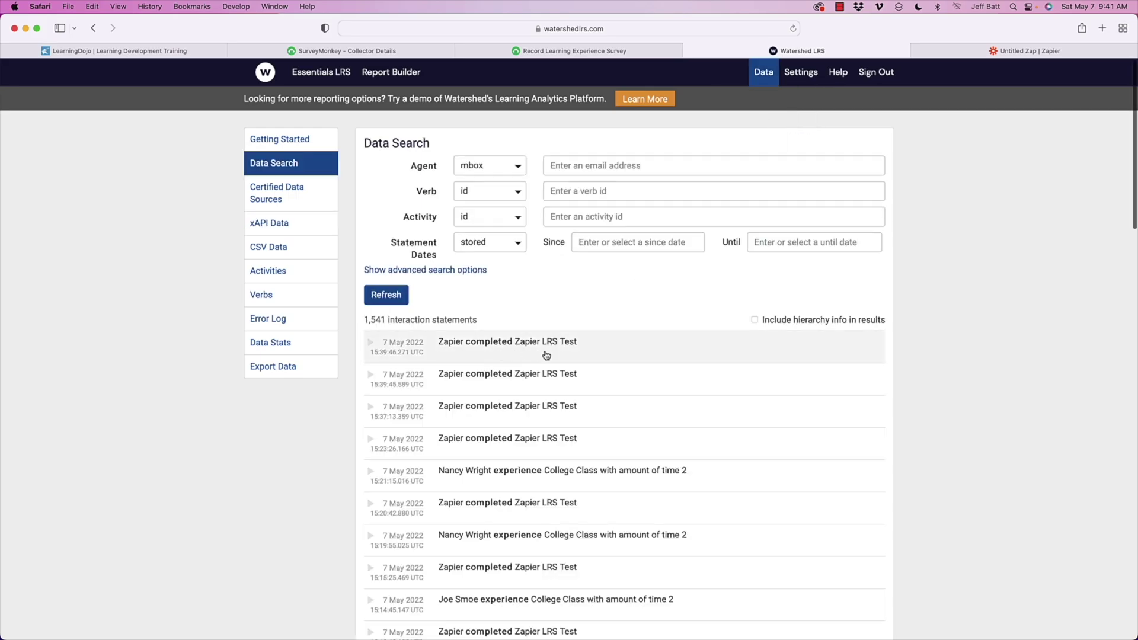
{"action": "left_click", "coordinate": [547, 355]}
{"action": "scroll", "coordinate": [551, 397], "scroll_direction": "down", "scroll_amount": 5}
{"action": "scroll", "coordinate": [551, 400], "scroll_direction": "down", "scroll_amount": 2}
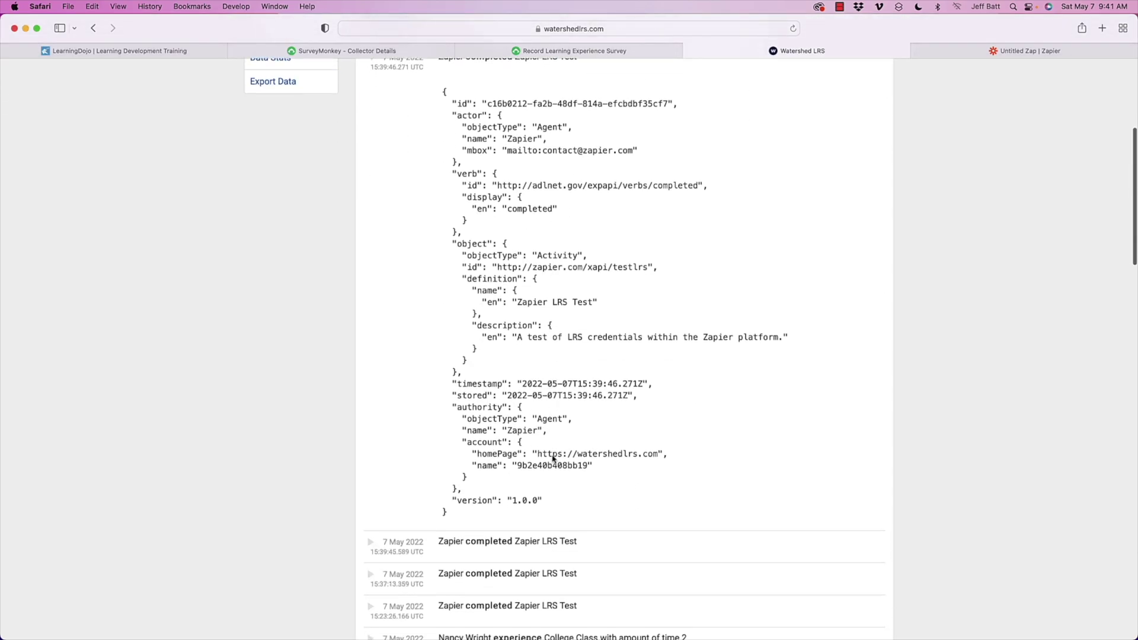
{"action": "scroll", "coordinate": [530, 451], "scroll_direction": "down", "scroll_amount": 15}
{"action": "scroll", "coordinate": [530, 447], "scroll_direction": "up", "scroll_amount": 10}
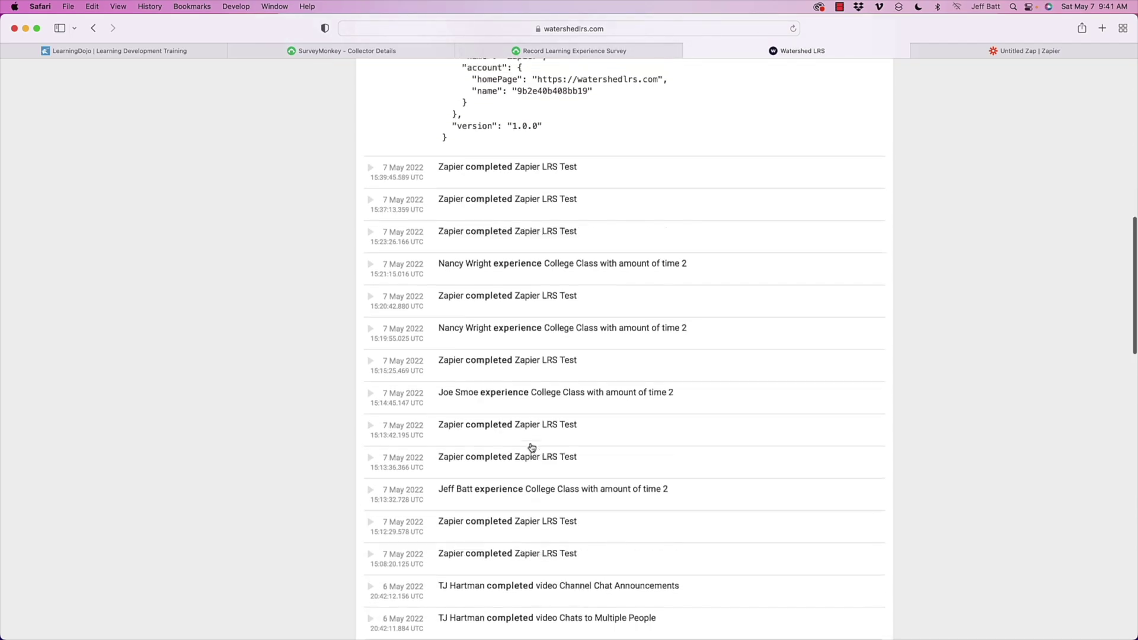
{"action": "left_click", "coordinate": [486, 350]}
{"action": "scroll", "coordinate": [563, 320], "scroll_direction": "down", "scroll_amount": 8}
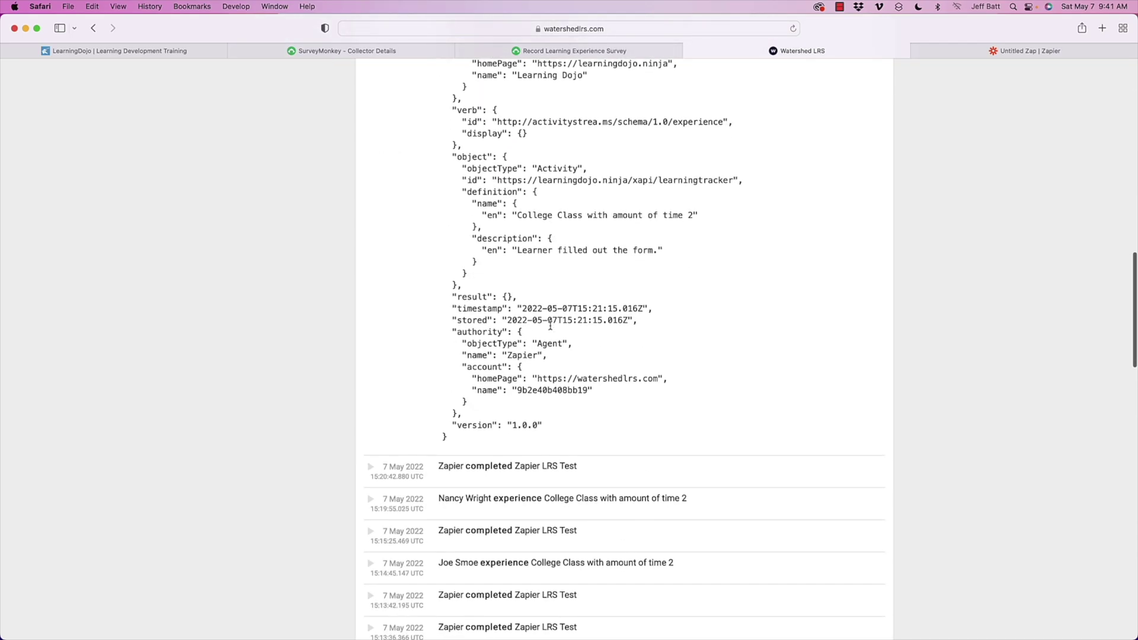
{"action": "left_click_drag", "start_coordinate": [525, 249], "coordinate": [645, 249]}
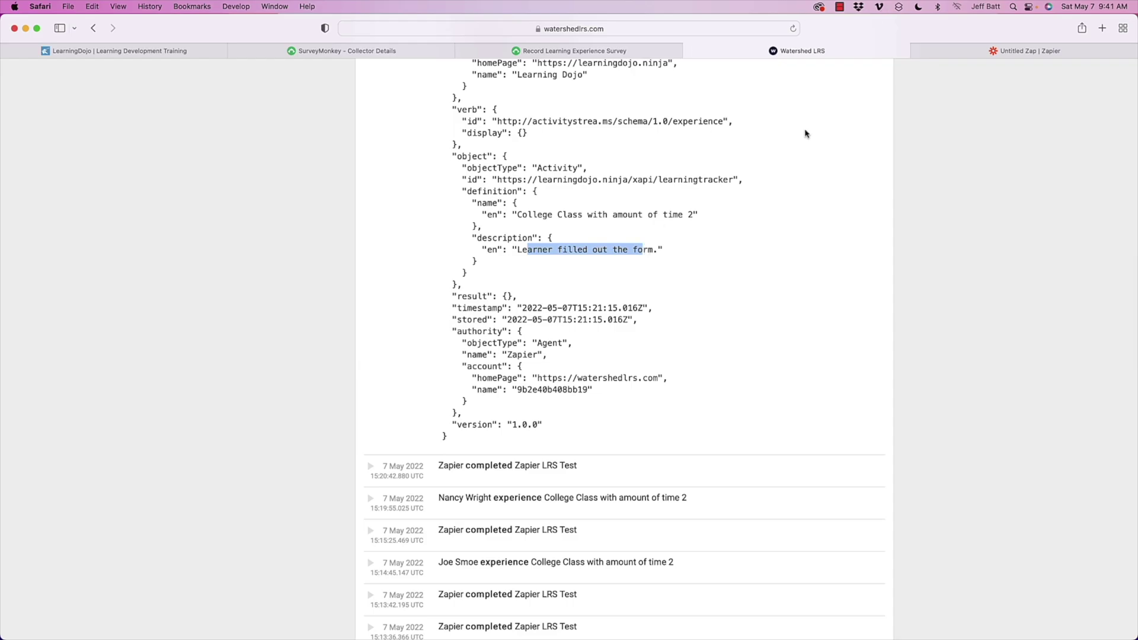
{"action": "left_click", "coordinate": [1010, 51]}
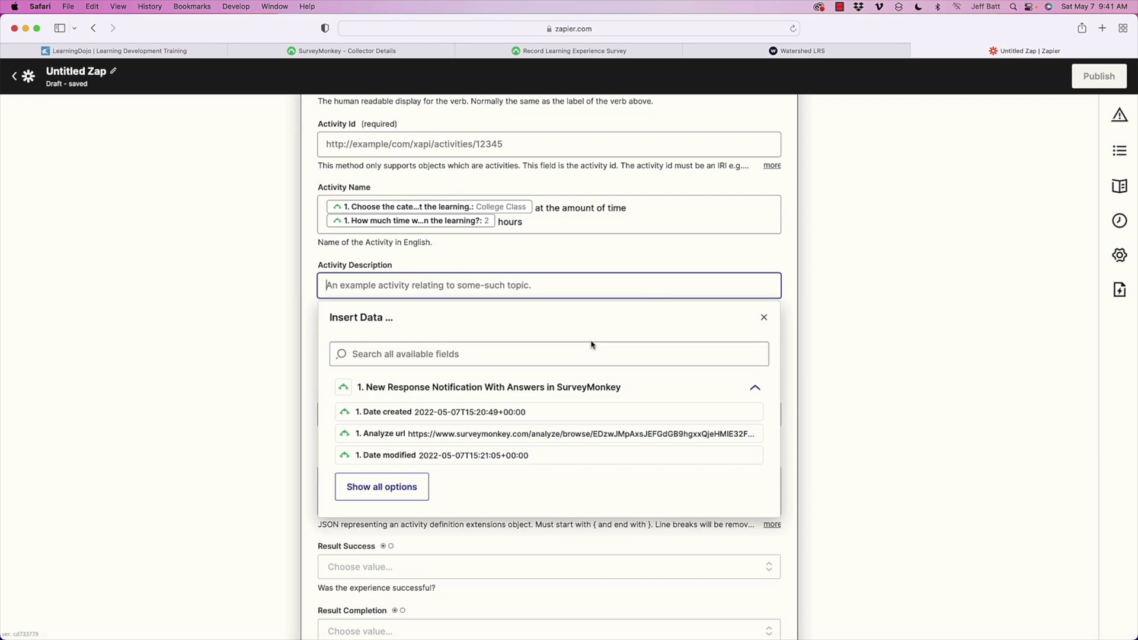
Enter 'Learning completed the content' as the Activity Description
{"action": "type", "text": "Learning completed the content"}
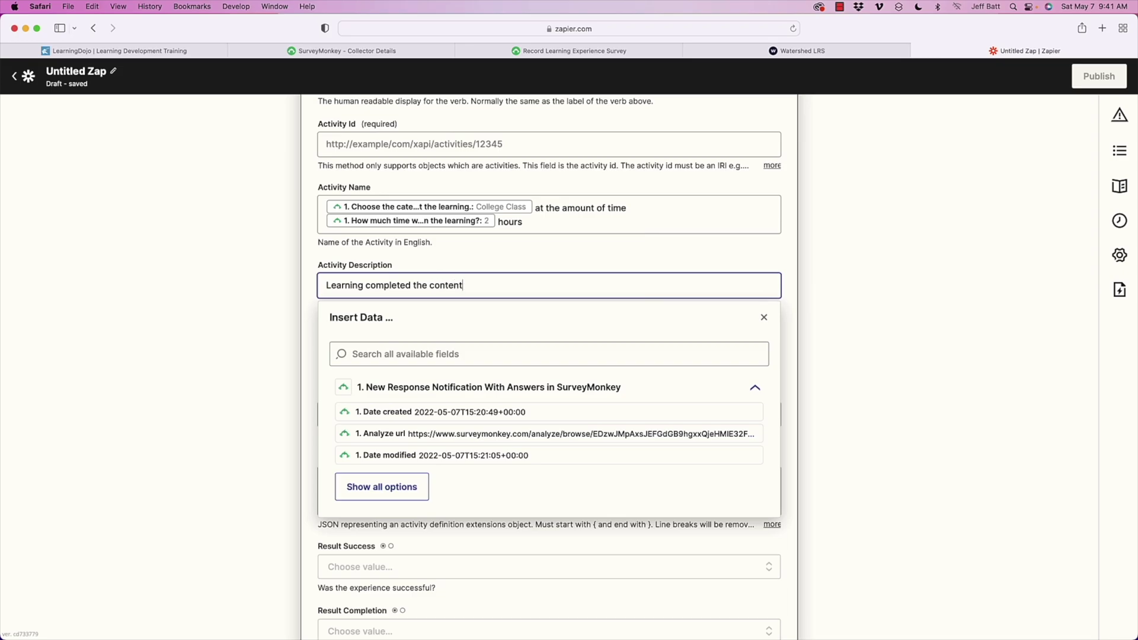
{"action": "scroll", "coordinate": [797, 296], "scroll_direction": "up", "scroll_amount": 3}
Paste the LearningDojo URL into Activity Id and edit it to end with /xapi/newlearningtracker
{"action": "left_click", "coordinate": [453, 244]}
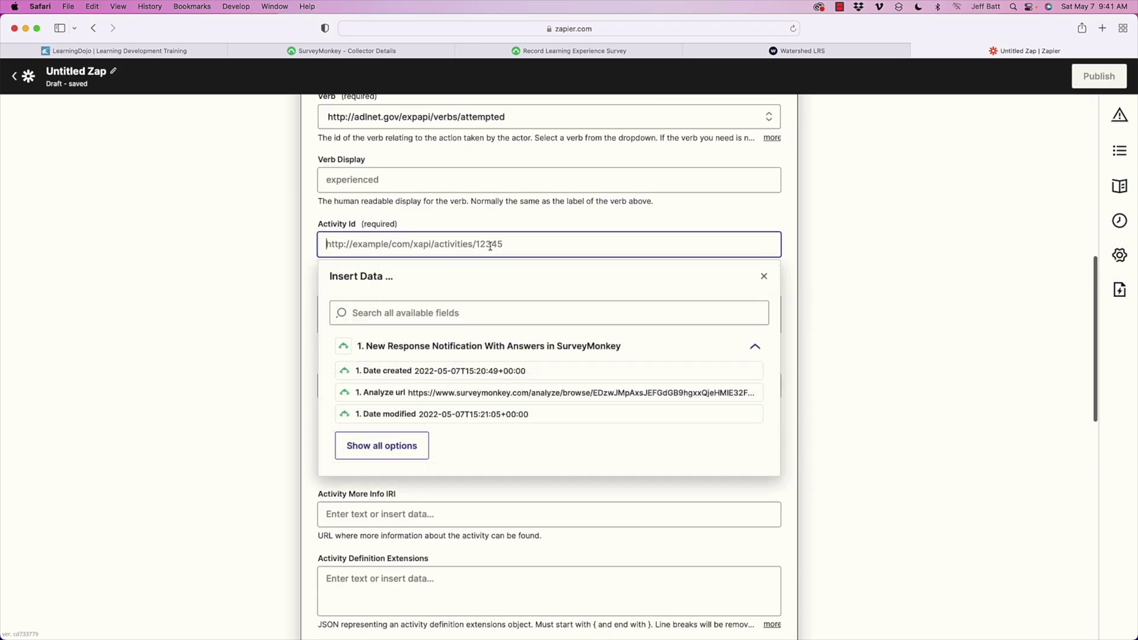
{"action": "left_click", "coordinate": [119, 50]}
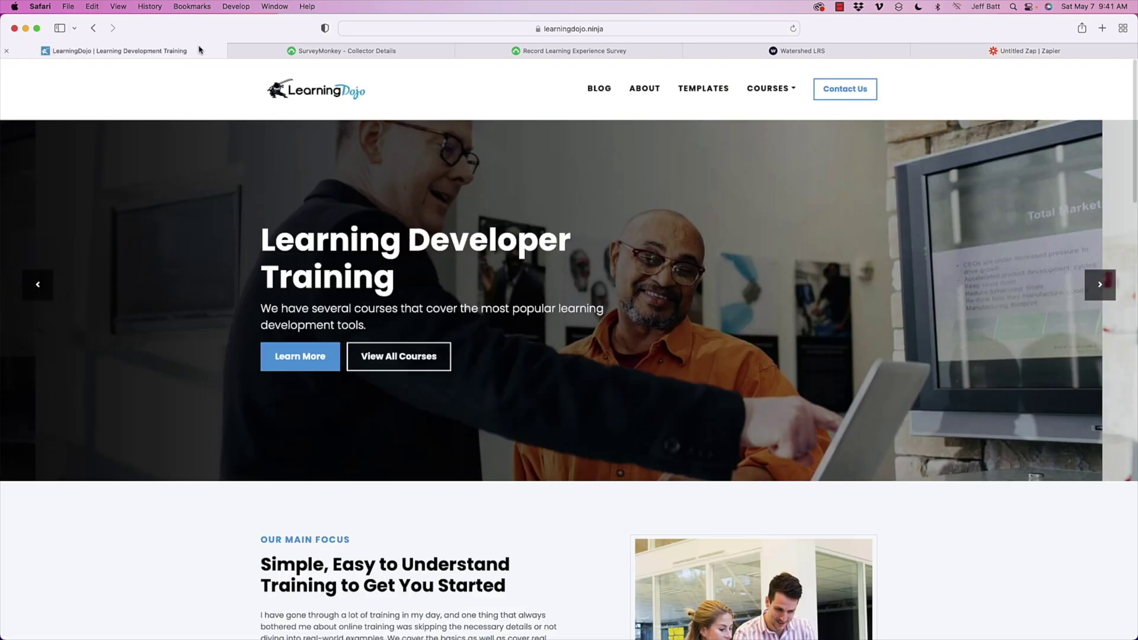
{"action": "left_click", "coordinate": [655, 30]}
{"action": "key", "text": "super+c"}
{"action": "left_click", "coordinate": [1030, 49]}
{"action": "key", "text": "super+v"}
{"action": "key", "text": "BackSpace"}
{"action": "key", "text": "BackSpace"}
{"action": "key", "text": "BackSpace"}
{"action": "key", "text": "BackSpace"}
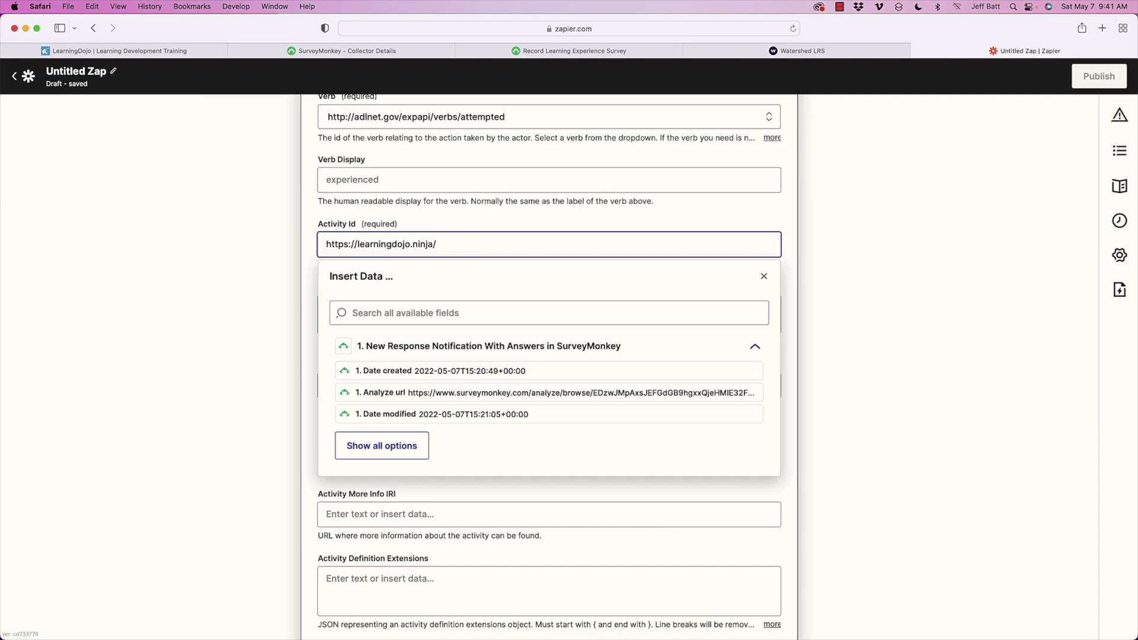
{"action": "type", "text": "cour"}
Leave Result Duration and the other Result fields empty
{"action": "left_click", "coordinate": [782, 218]}
{"action": "scroll", "coordinate": [776, 231], "scroll_direction": "down", "scroll_amount": 5}
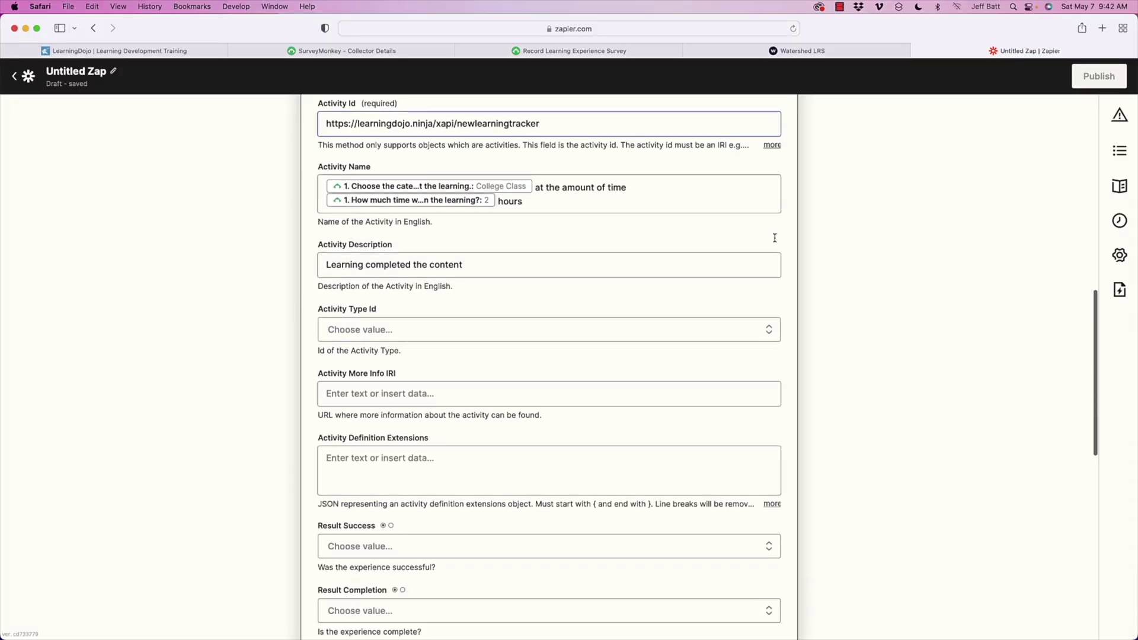
{"action": "scroll", "coordinate": [773, 243], "scroll_direction": "up", "scroll_amount": 2}
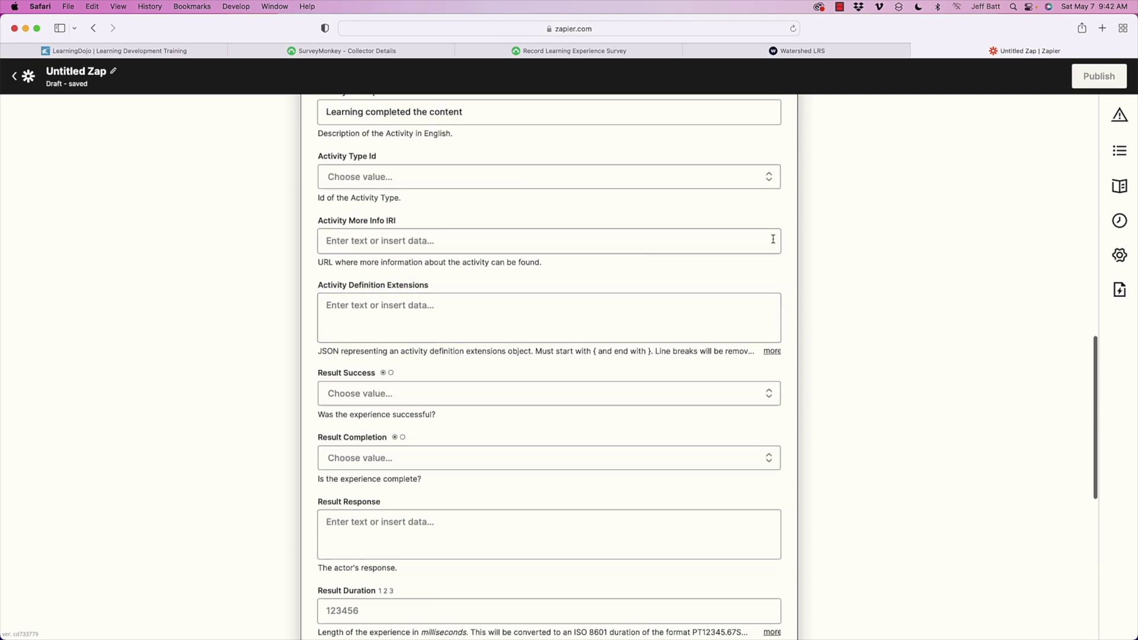
{"action": "scroll", "coordinate": [726, 263], "scroll_direction": "down", "scroll_amount": 2}
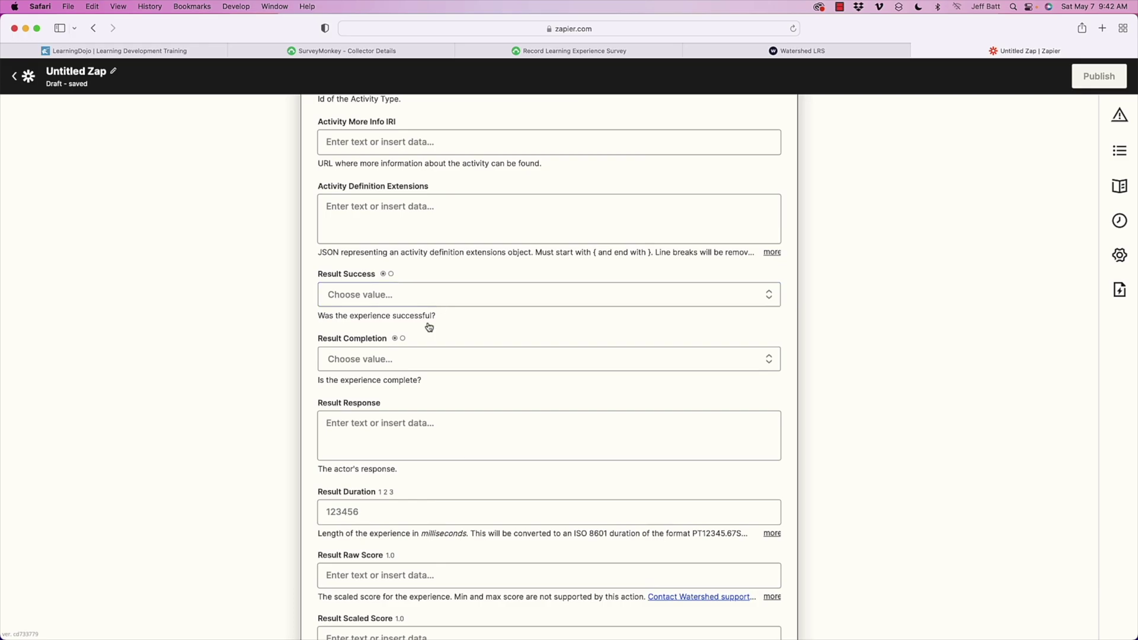
{"action": "scroll", "coordinate": [418, 363], "scroll_direction": "down", "scroll_amount": 2}
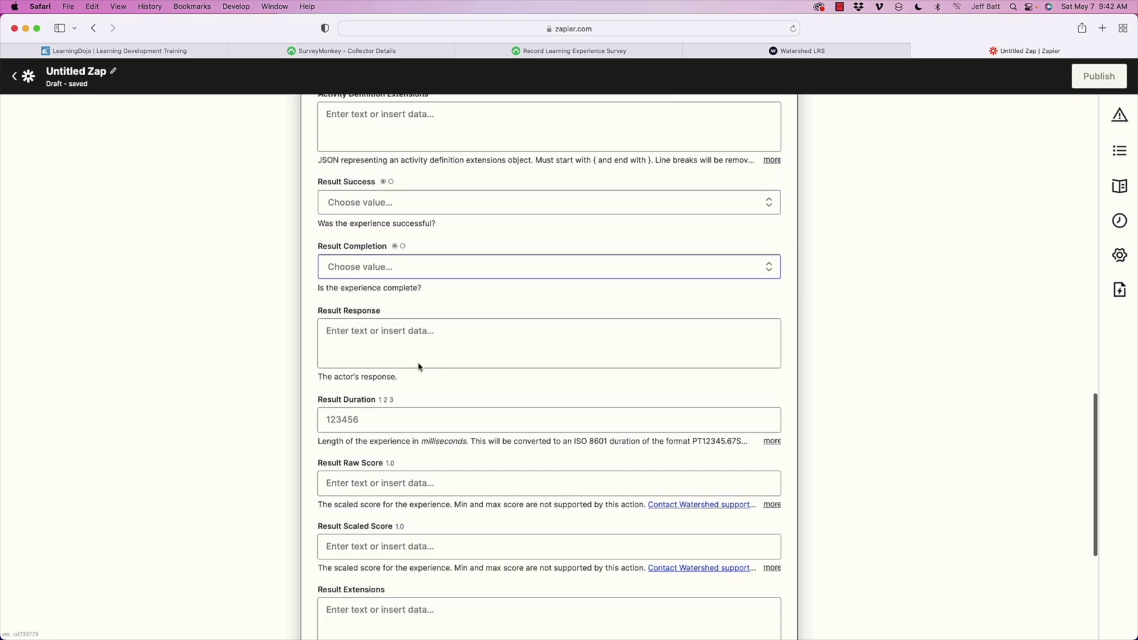
{"action": "left_click", "coordinate": [419, 419]}
{"action": "scroll", "coordinate": [444, 495], "scroll_direction": "down", "scroll_amount": 3}
{"action": "left_click", "coordinate": [403, 478]}
{"action": "scroll", "coordinate": [437, 482], "scroll_direction": "down", "scroll_amount": 3}
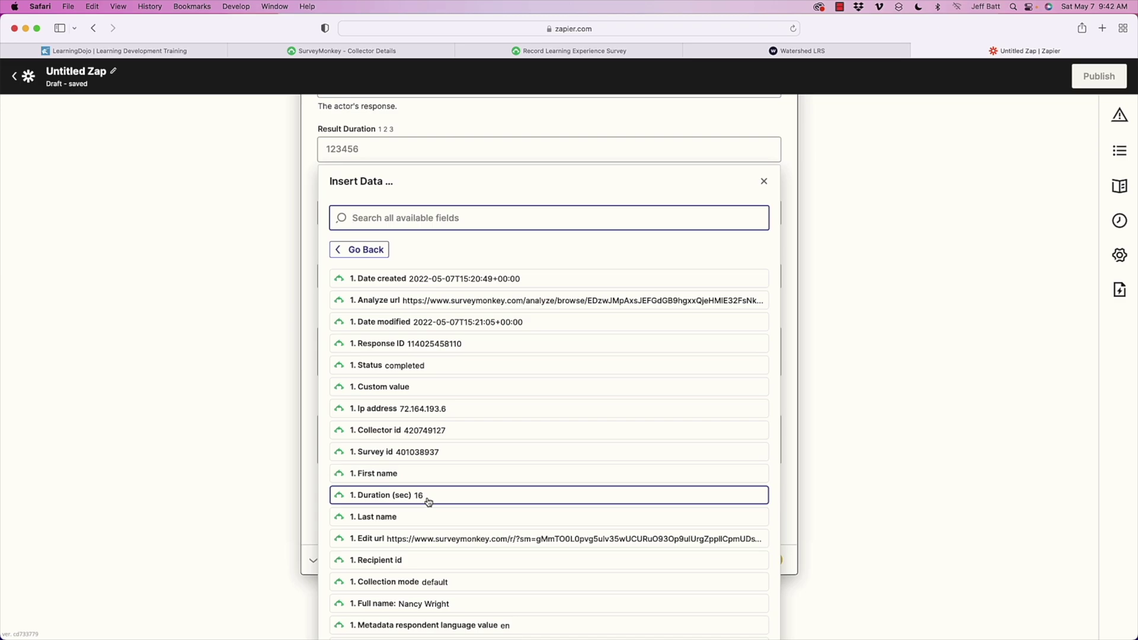
{"action": "scroll", "coordinate": [429, 502], "scroll_direction": "down", "scroll_amount": 5}
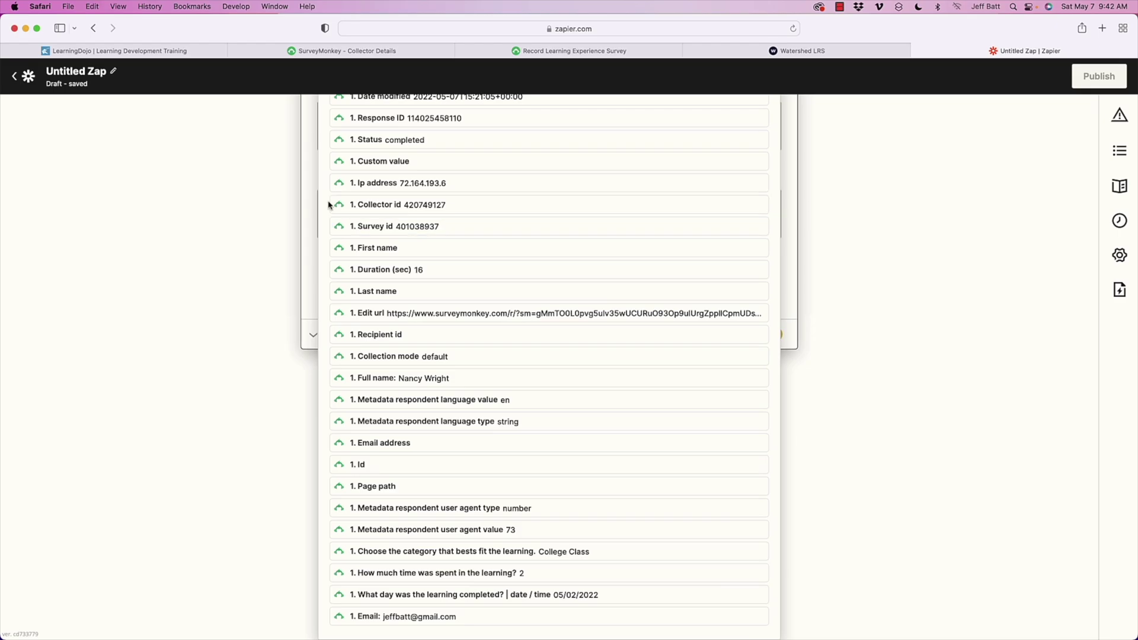
{"action": "left_click", "coordinate": [307, 189]}
Continue to the Test action section to preview the statement
{"action": "left_click", "coordinate": [431, 273]}
{"action": "left_click", "coordinate": [386, 208]}
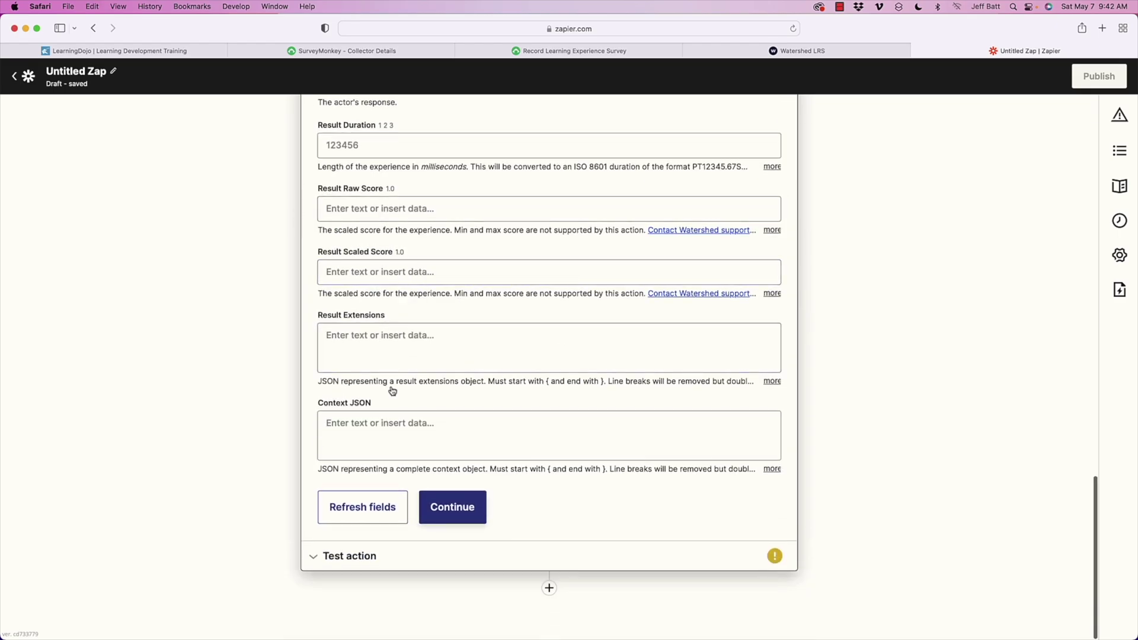
{"action": "left_click", "coordinate": [375, 427]}
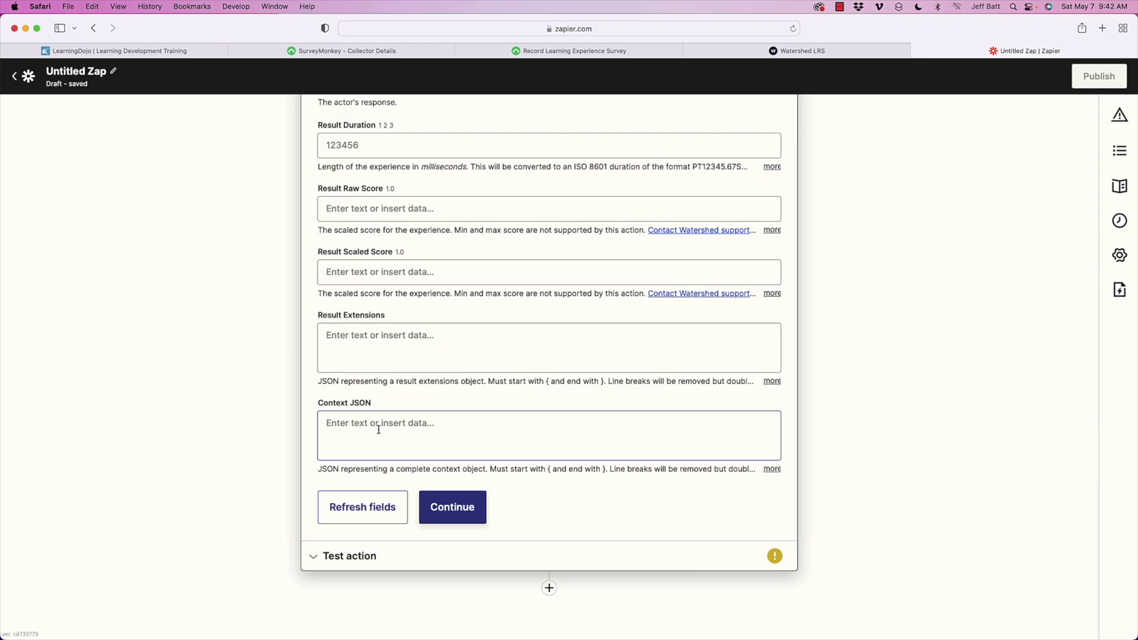
{"action": "left_click", "coordinate": [444, 506]}
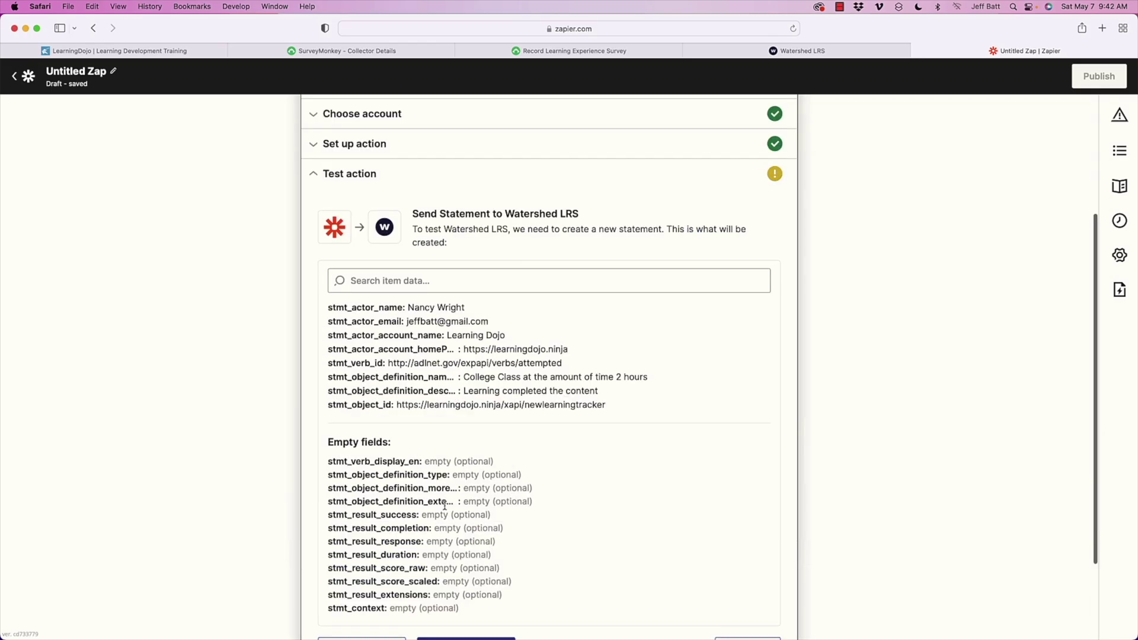
Run Test & review to send the statement, then go to the Watershed LRS tab
{"action": "scroll", "coordinate": [445, 524], "scroll_direction": "down", "scroll_amount": 3}
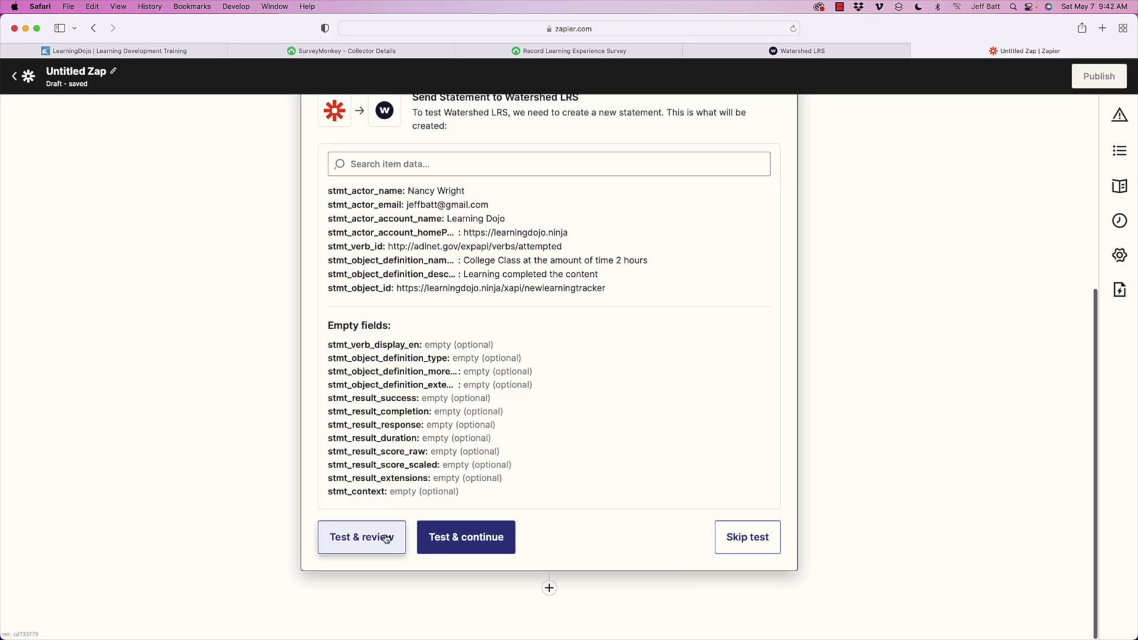
{"action": "left_click", "coordinate": [386, 538]}
{"action": "scroll", "coordinate": [749, 249], "scroll_direction": "down", "scroll_amount": 2}
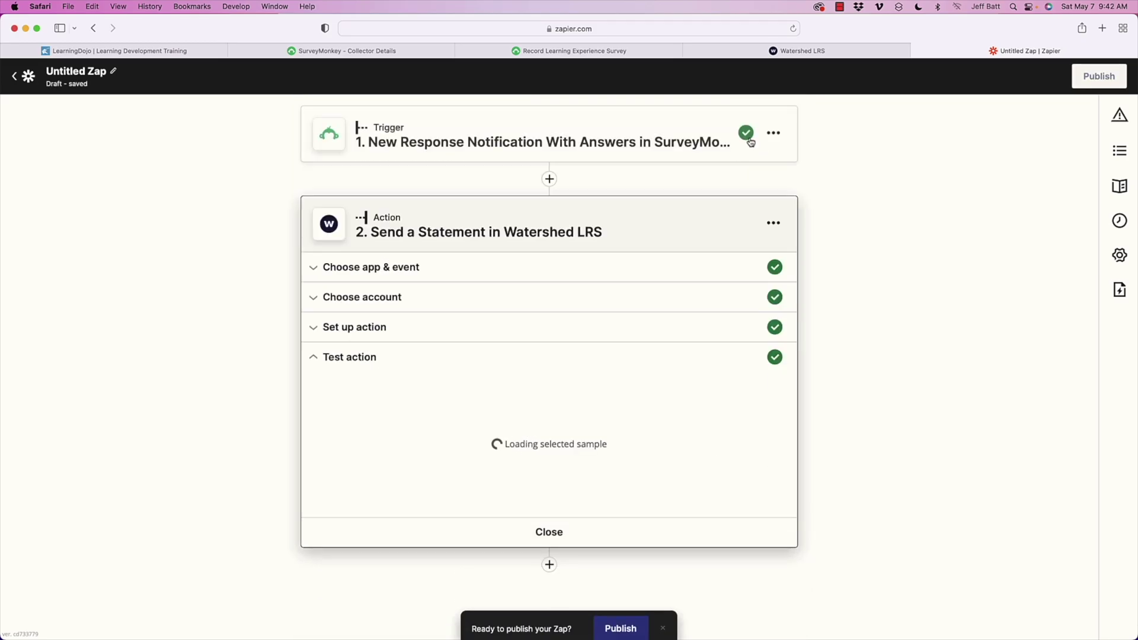
{"action": "left_click", "coordinate": [829, 51]}
Refresh Data Search to see the 'attempted College Class at the amount of time 2 hours' statement, then return to Zapier
{"action": "scroll", "coordinate": [753, 205], "scroll_direction": "up", "scroll_amount": 15}
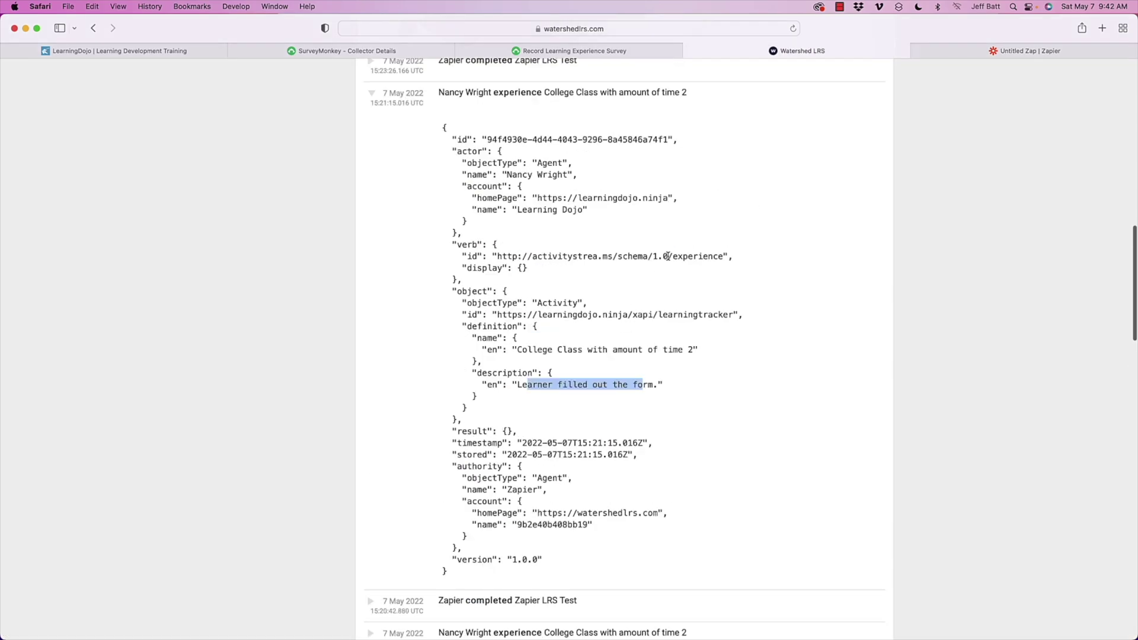
{"action": "left_click", "coordinate": [386, 296]}
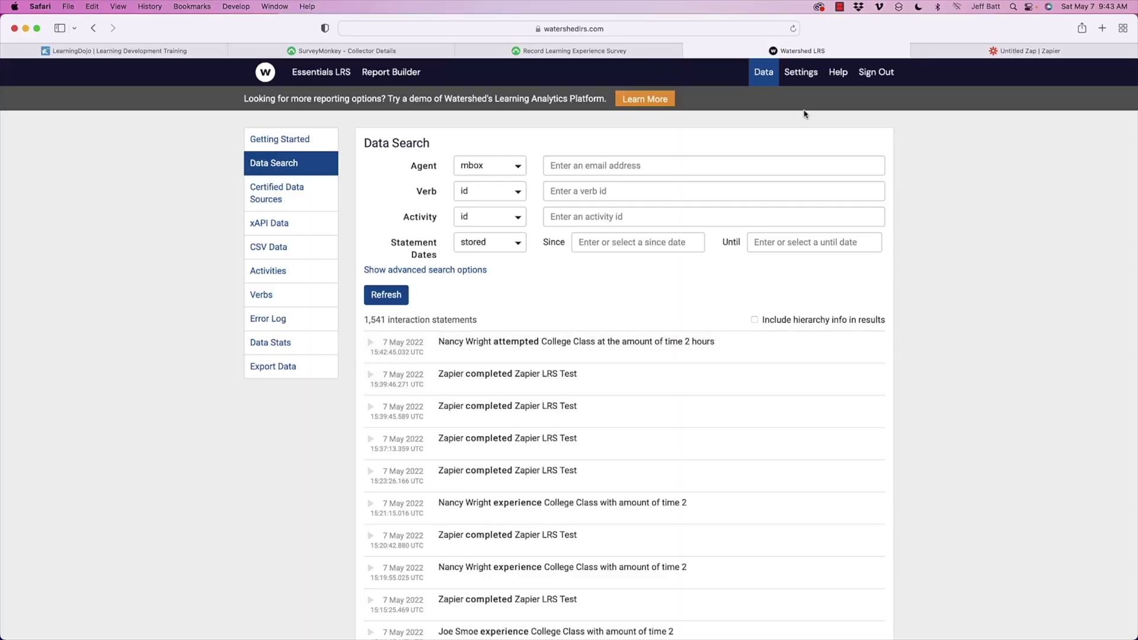
{"action": "key", "text": "ctrl+Tab"}
Publish the zap with Publish & Turn On and close the 'Your Zap is on!' share dialog
{"action": "scroll", "coordinate": [689, 391], "scroll_direction": "down", "scroll_amount": 3}
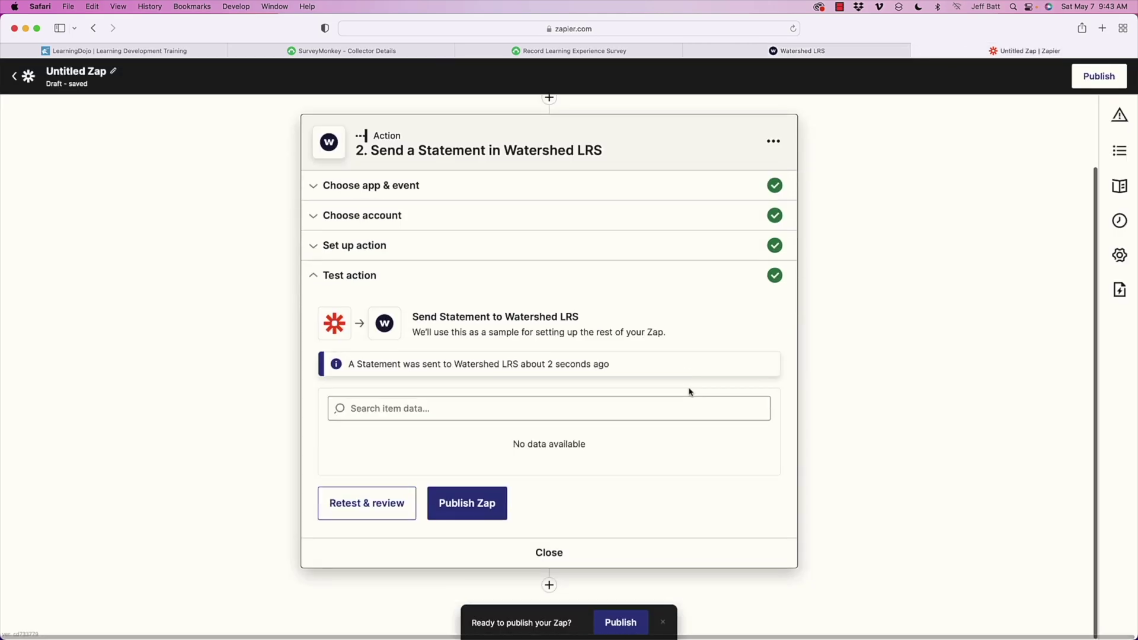
{"action": "left_click", "coordinate": [469, 507]}
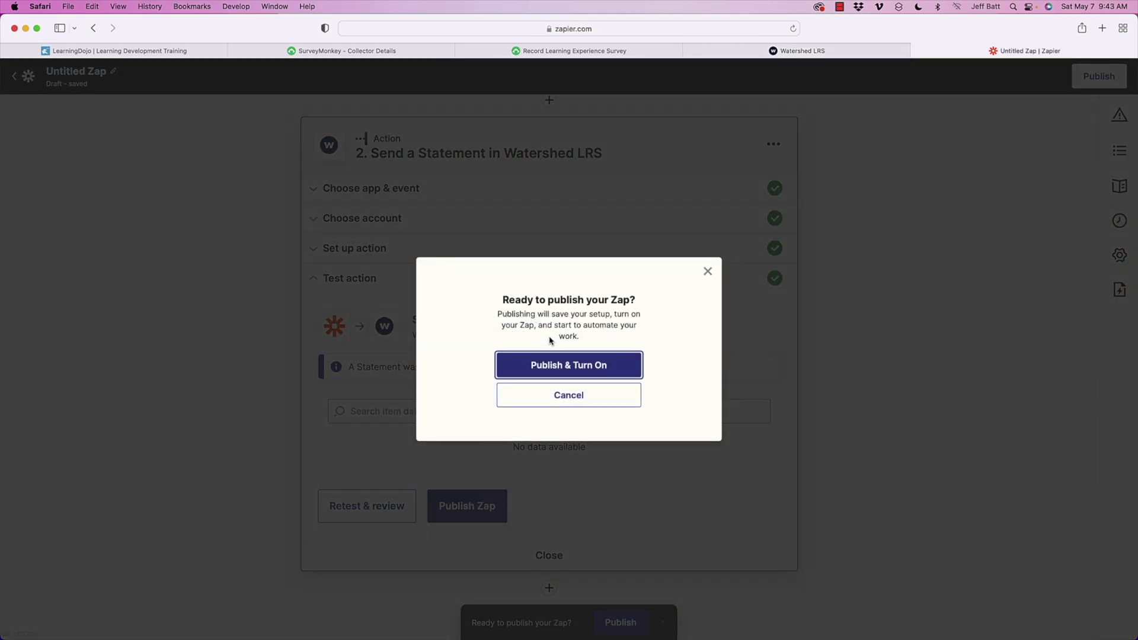
{"action": "left_click", "coordinate": [544, 363]}
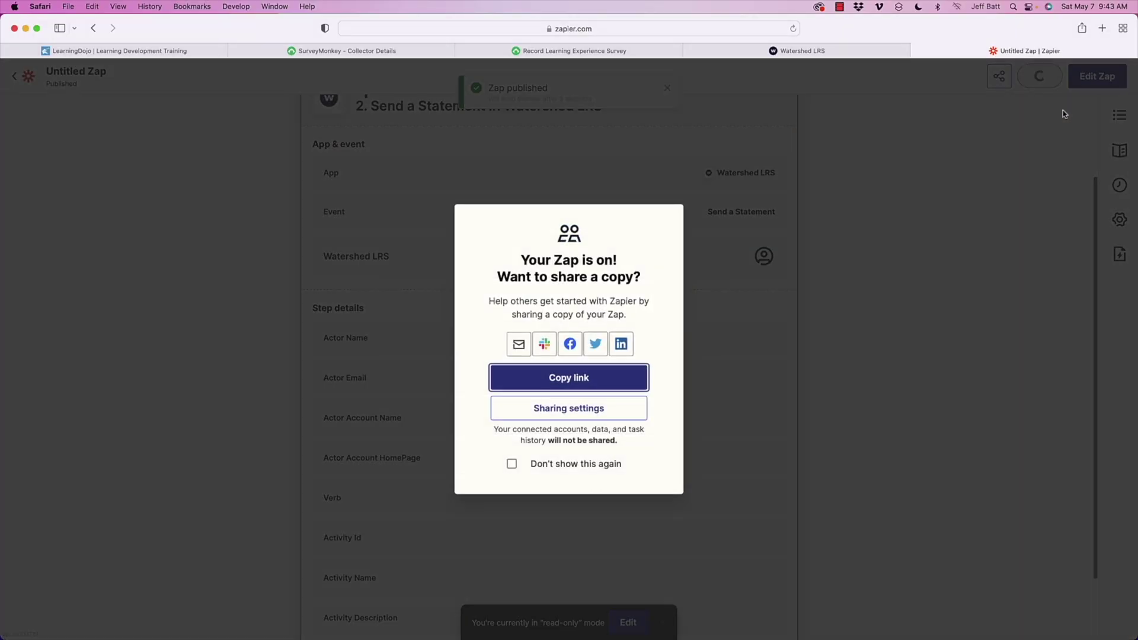
{"action": "left_click", "coordinate": [574, 51]}
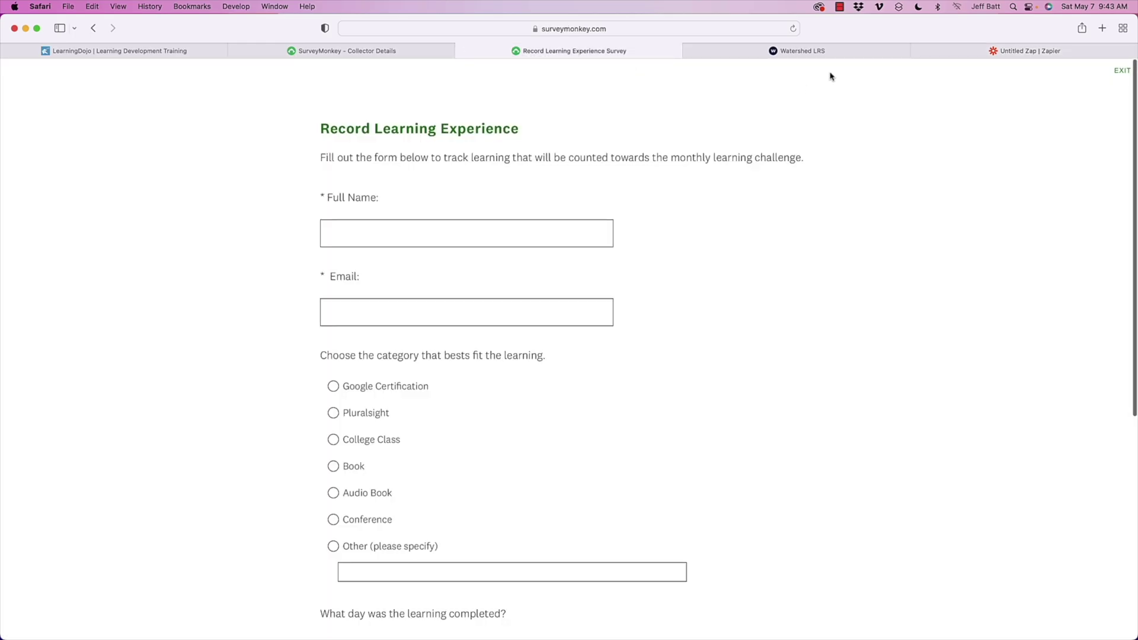
{"action": "left_click", "coordinate": [960, 53]}
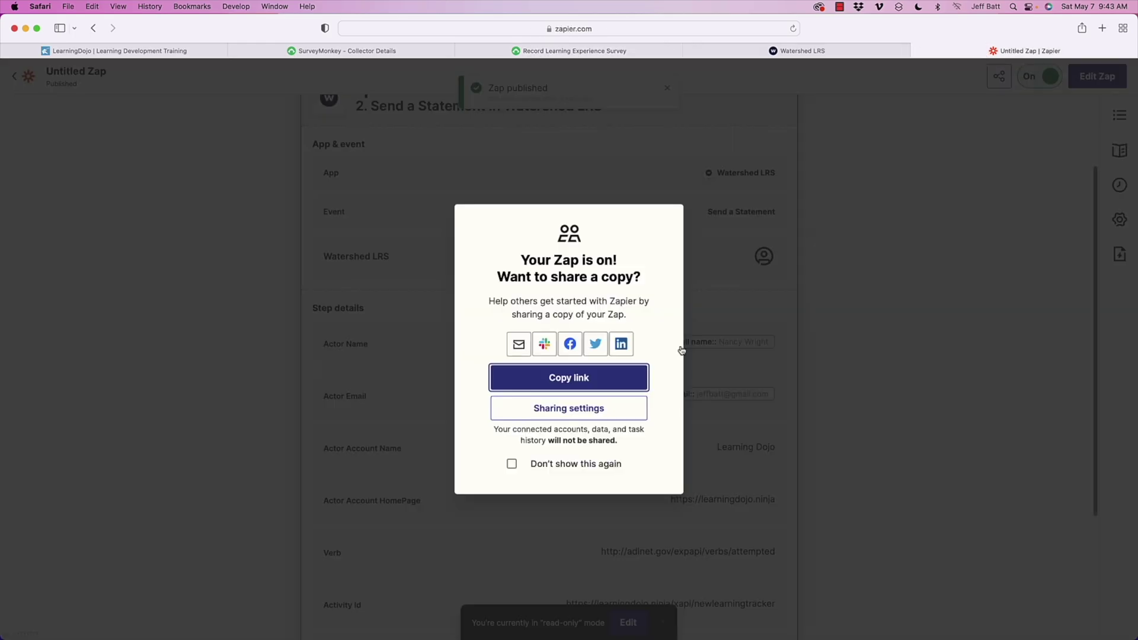
{"action": "left_click", "coordinate": [752, 398]}
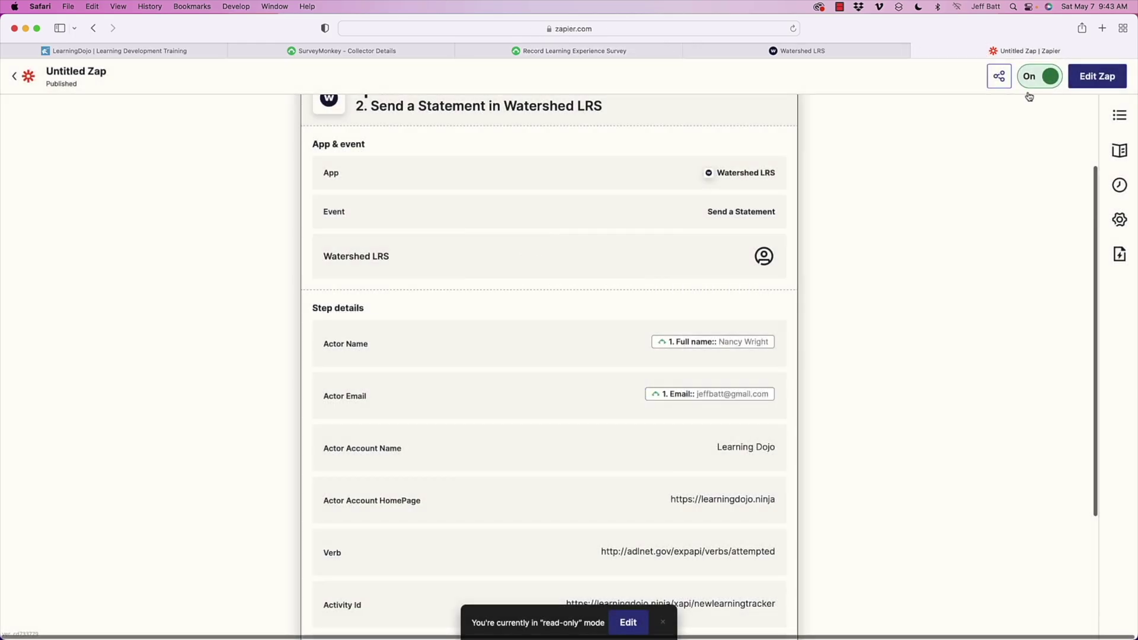
Rename the zap 'New Learning Tracker Test' and open the Record Learning Experience survey form
{"action": "left_click", "coordinate": [113, 75]}
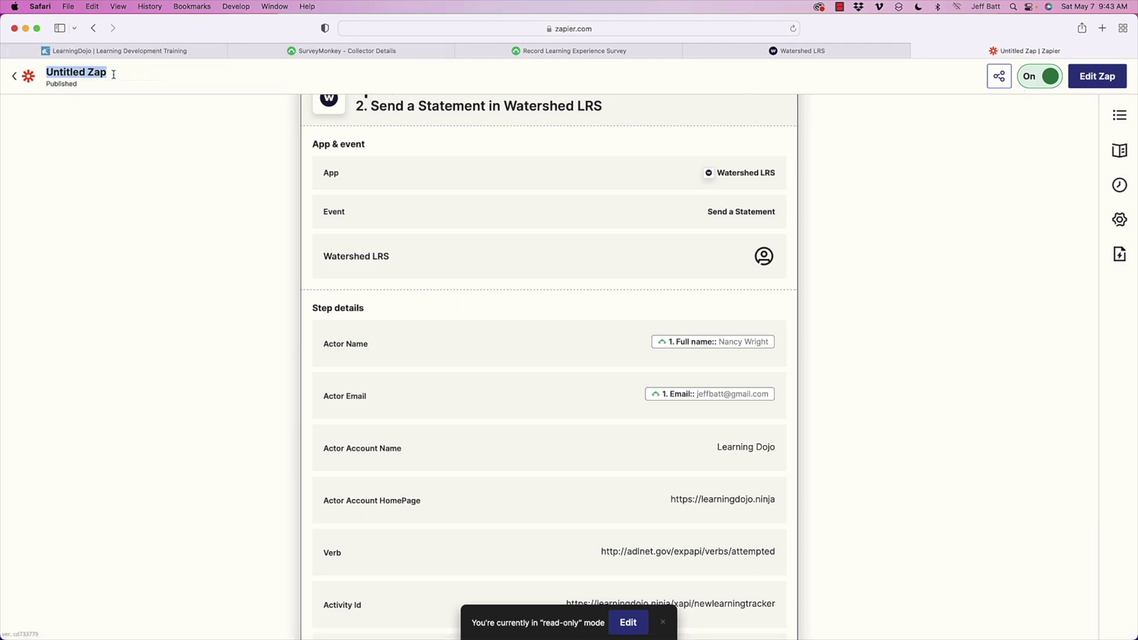
{"action": "type", "text": "Nea"}
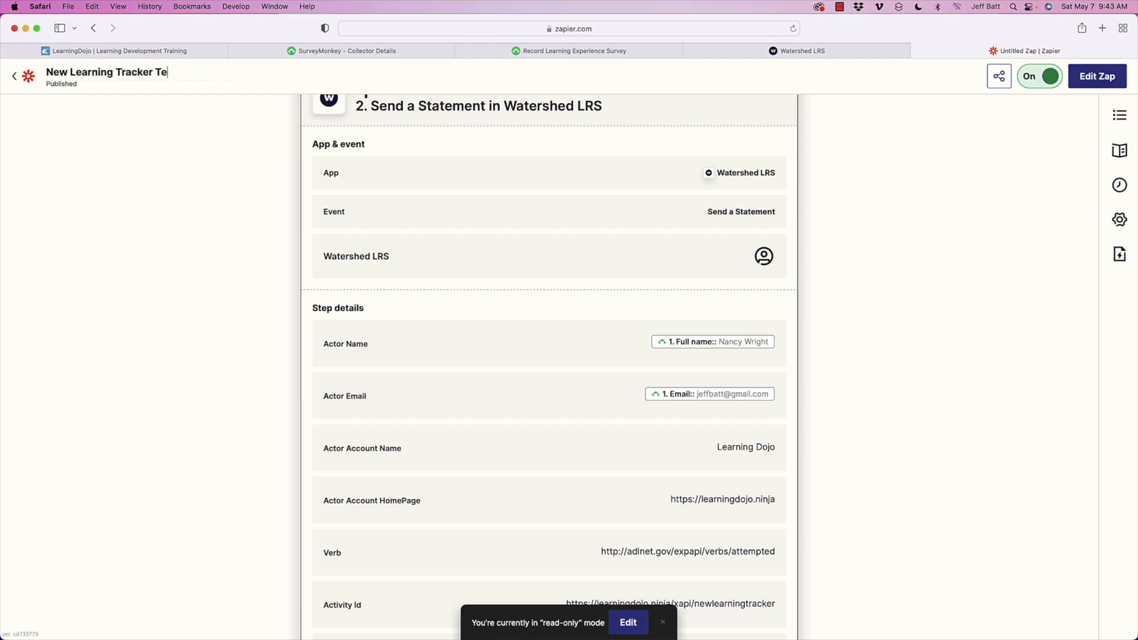
{"action": "left_click", "coordinate": [843, 232]}
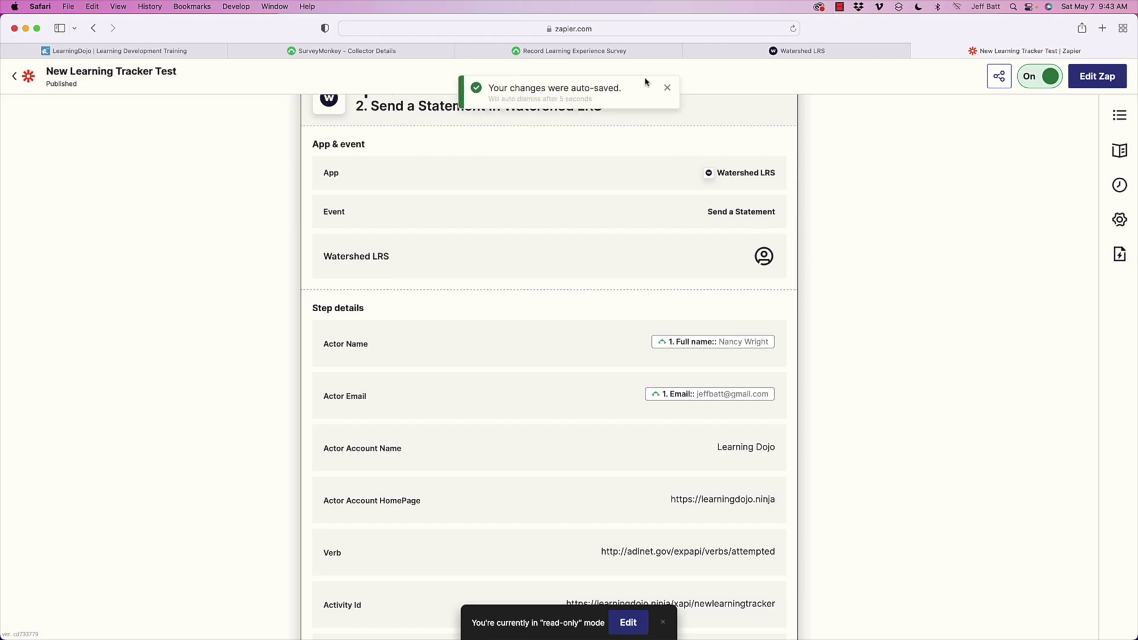
{"action": "left_click", "coordinate": [610, 51]}
{"action": "left_click", "coordinate": [478, 246]}
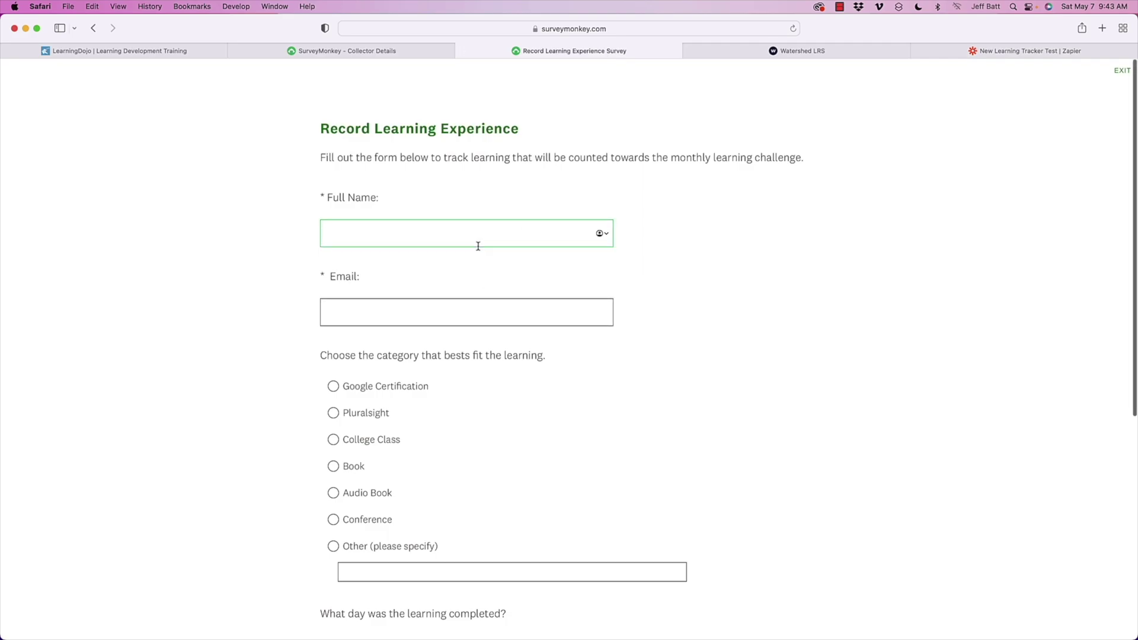
Enter the respondent's full name and pick the suggested e-mail address in the survey
{"action": "type", "text": "Joe Smoe"}
{"action": "key", "text": "Tab"}
{"action": "type", "text": "je"}
{"action": "key", "text": "Down"}
{"action": "key", "text": "Down"}
{"action": "key", "text": "Return"}
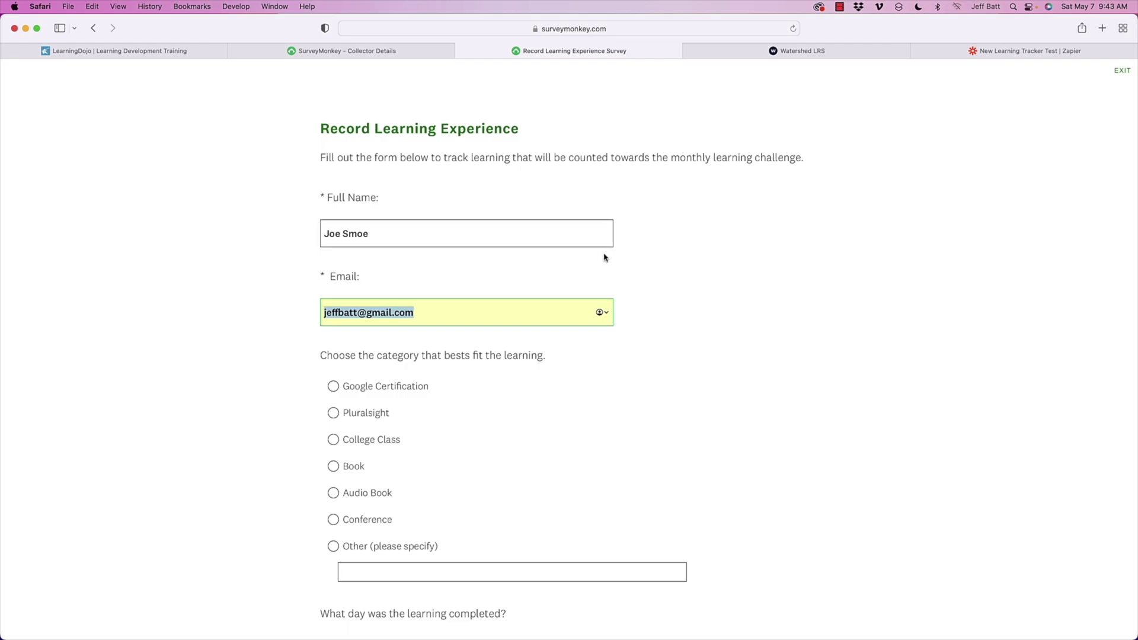
Choose Pluralsight, set the completion date to 05/02/2022, enter 5 hours, and submit the response
{"action": "left_click", "coordinate": [406, 413]}
{"action": "scroll", "coordinate": [385, 450], "scroll_direction": "down", "scroll_amount": 5}
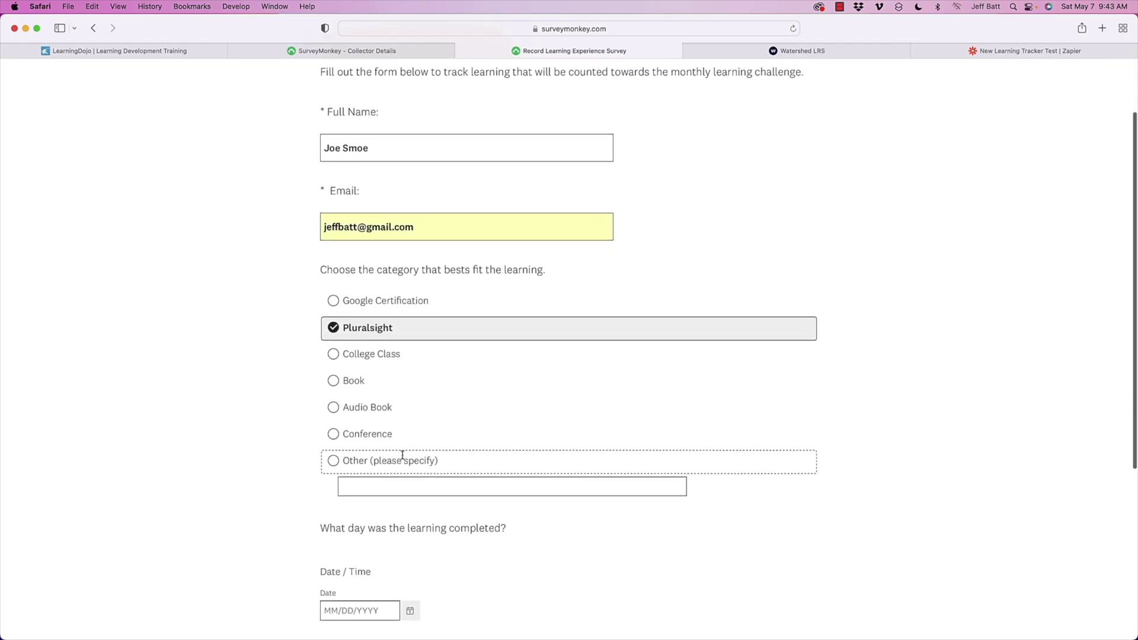
{"action": "left_click", "coordinate": [411, 437]}
{"action": "left_click", "coordinate": [356, 314]}
{"action": "left_click", "coordinate": [428, 530]}
{"action": "type", "text": "5"}
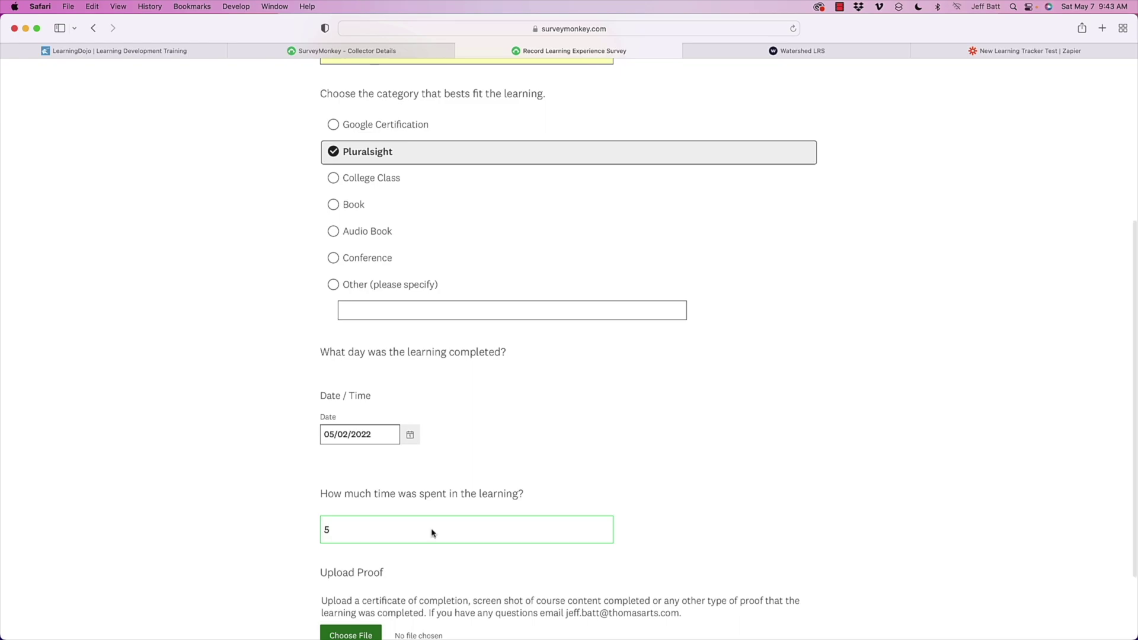
{"action": "scroll", "coordinate": [468, 539], "scroll_direction": "down", "scroll_amount": 2}
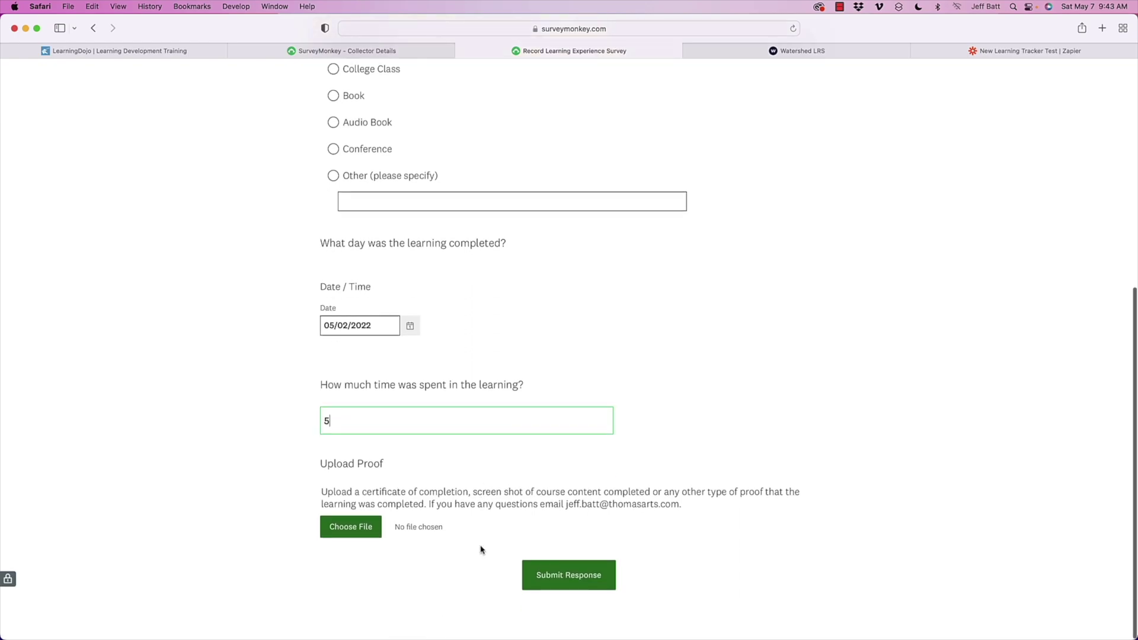
{"action": "left_click", "coordinate": [547, 580]}
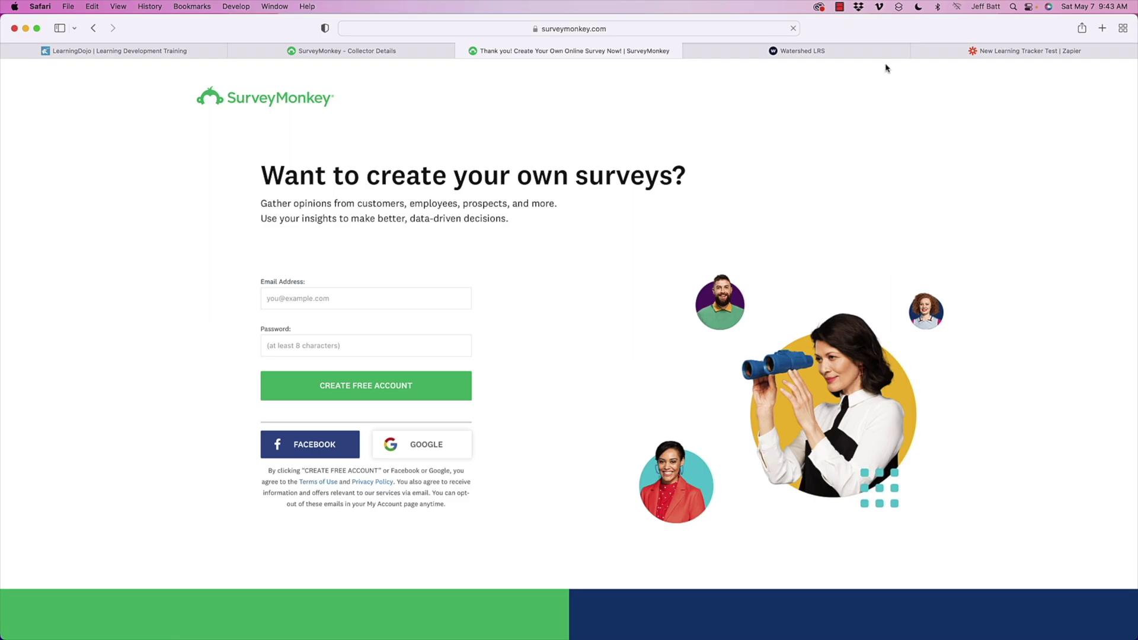
Refresh Watershed LRS to confirm the 'attempted Pluralsight' statement, then return to Zapier
{"action": "left_click", "coordinate": [879, 53]}
{"action": "left_click", "coordinate": [388, 299]}
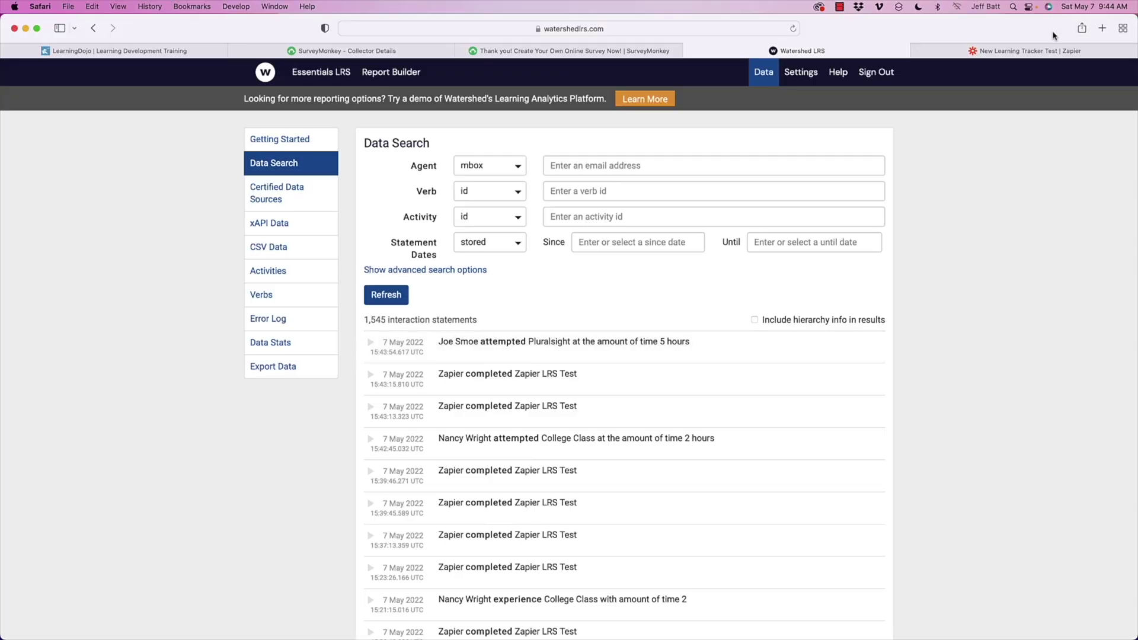
{"action": "left_click", "coordinate": [1025, 51]}
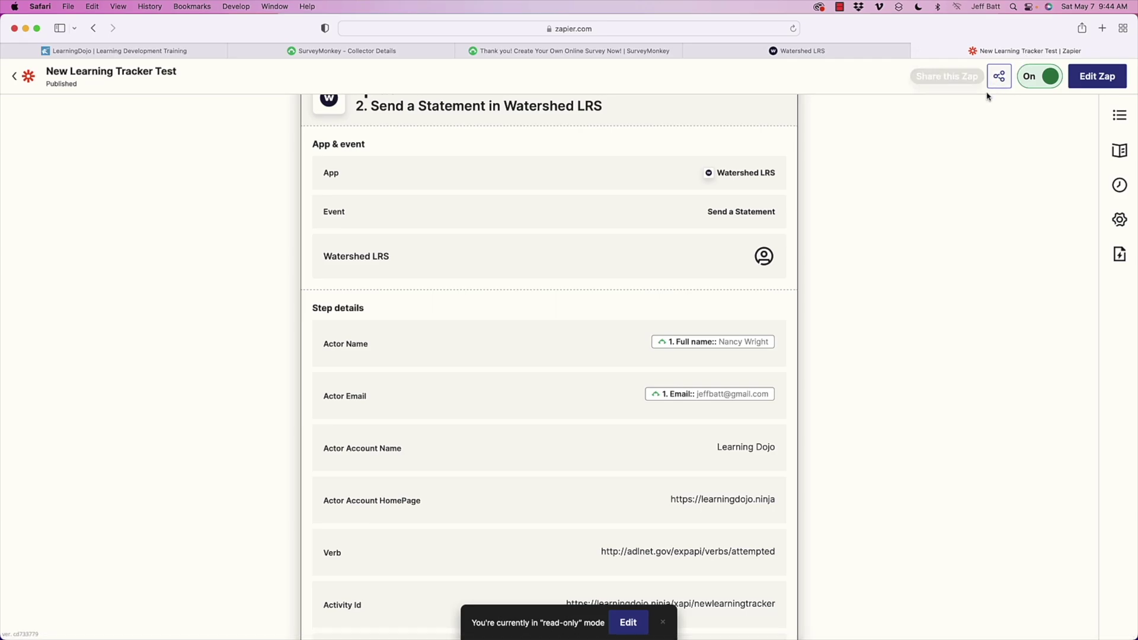
Close the step details, edit the zap, and add an empty third action after the Watershed step
{"action": "scroll", "coordinate": [801, 417], "scroll_direction": "down", "scroll_amount": 5}
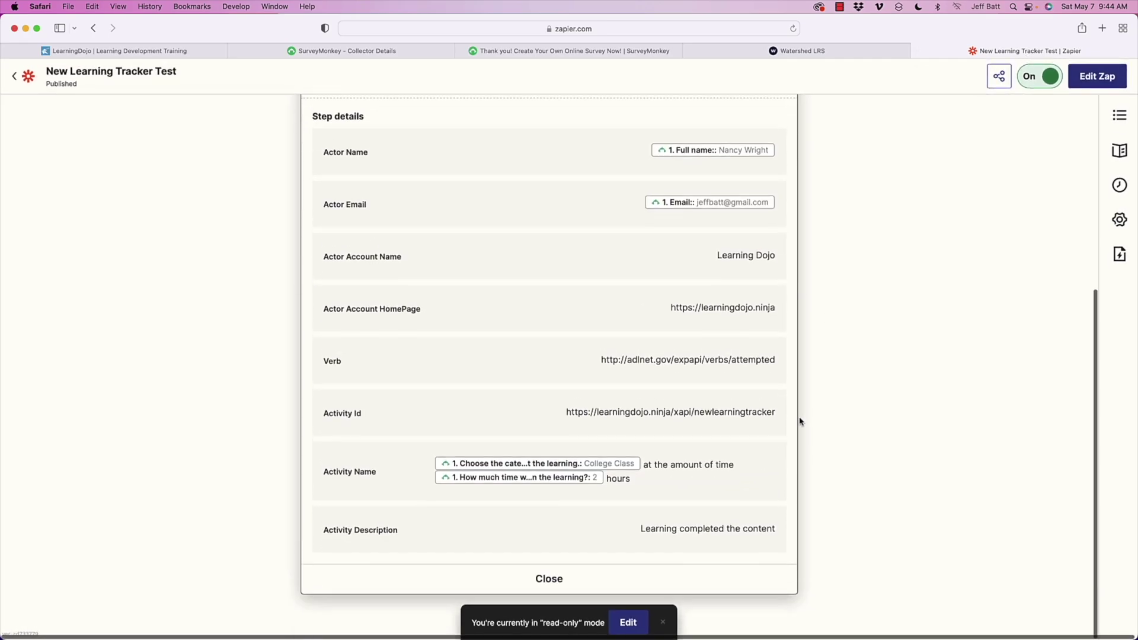
{"action": "left_click", "coordinate": [548, 580]}
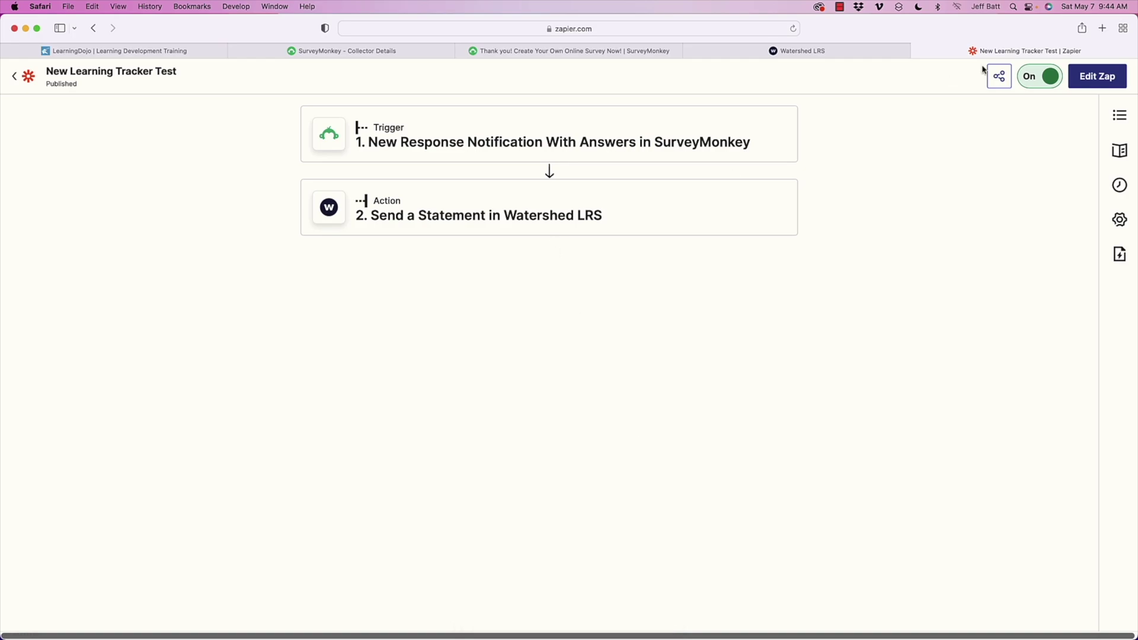
{"action": "left_click", "coordinate": [1084, 82]}
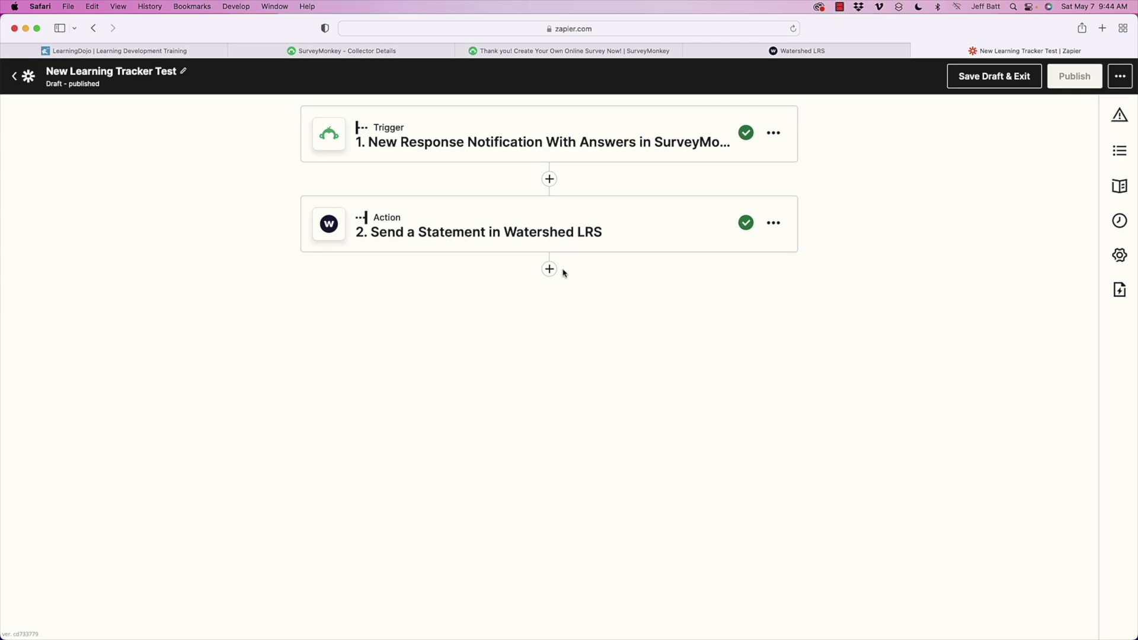
{"action": "left_click", "coordinate": [549, 270]}
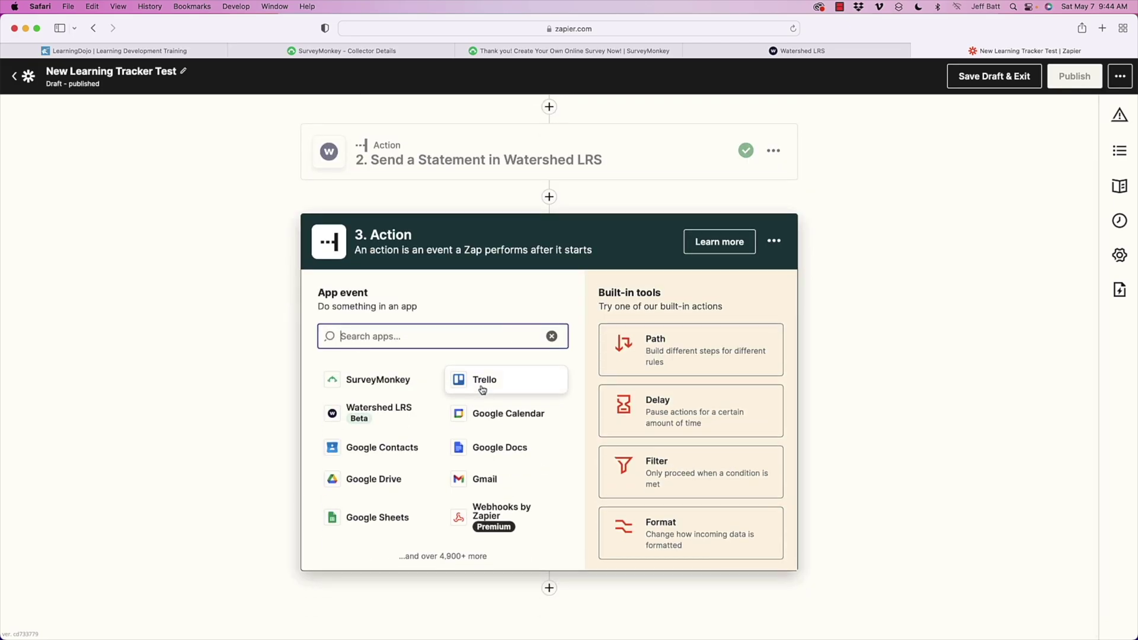
{"action": "key", "text": "super+Tab"}
{"action": "key", "text": "super+Tab"}
{"action": "key", "text": "super+Tab"}
{"action": "key", "text": "super+Tab"}
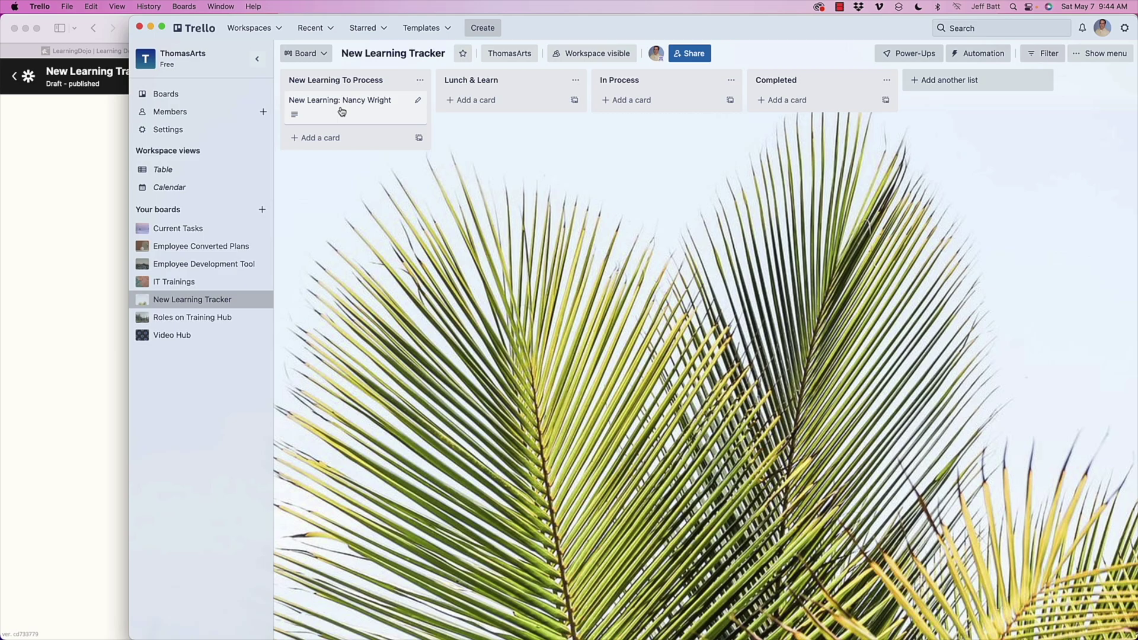
Drag the New Learning card from New Learning To Process into the Completed list
{"action": "left_click_drag", "start_coordinate": [341, 111], "coordinate": [373, 102]}
{"action": "left_click_drag", "start_coordinate": [373, 100], "coordinate": [841, 99]}
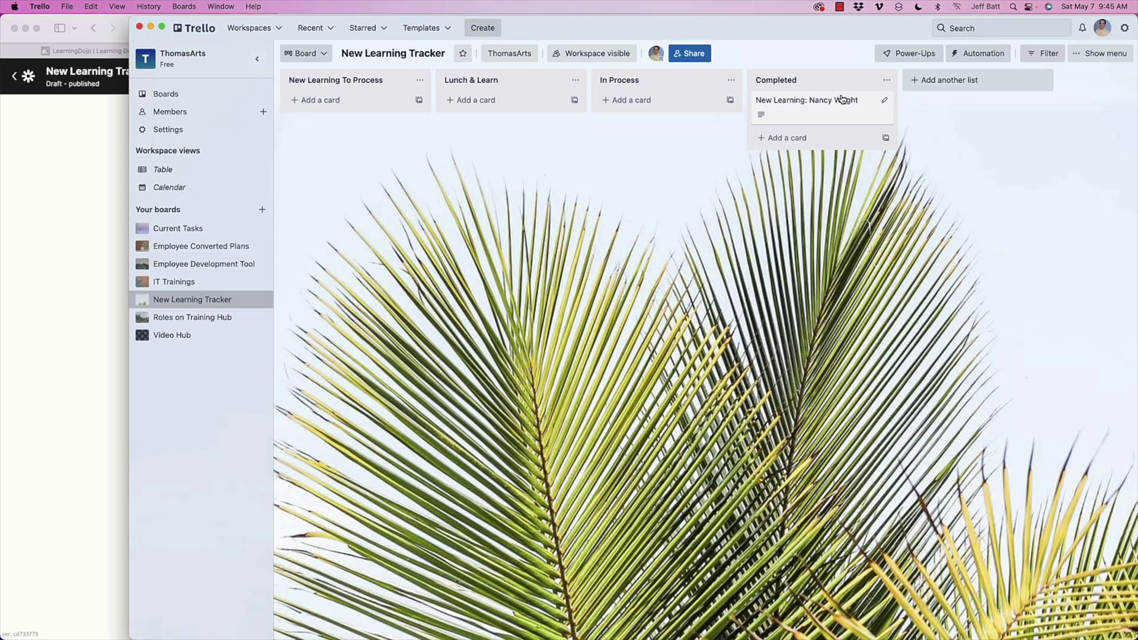
{"action": "left_click", "coordinate": [77, 197]}
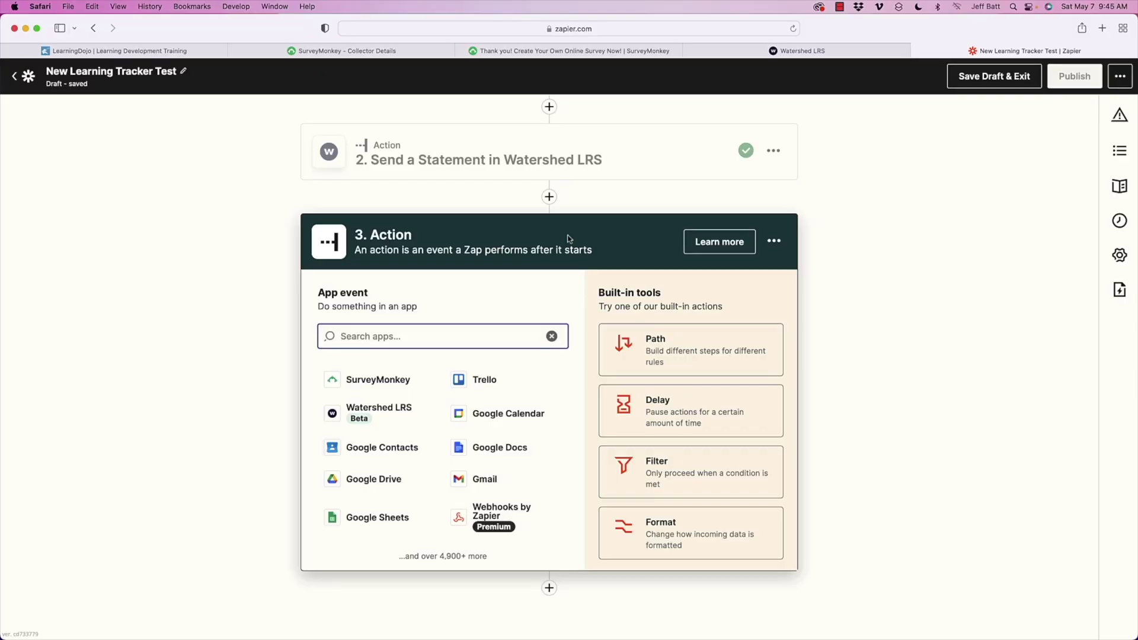
{"action": "key", "text": "super+1"}
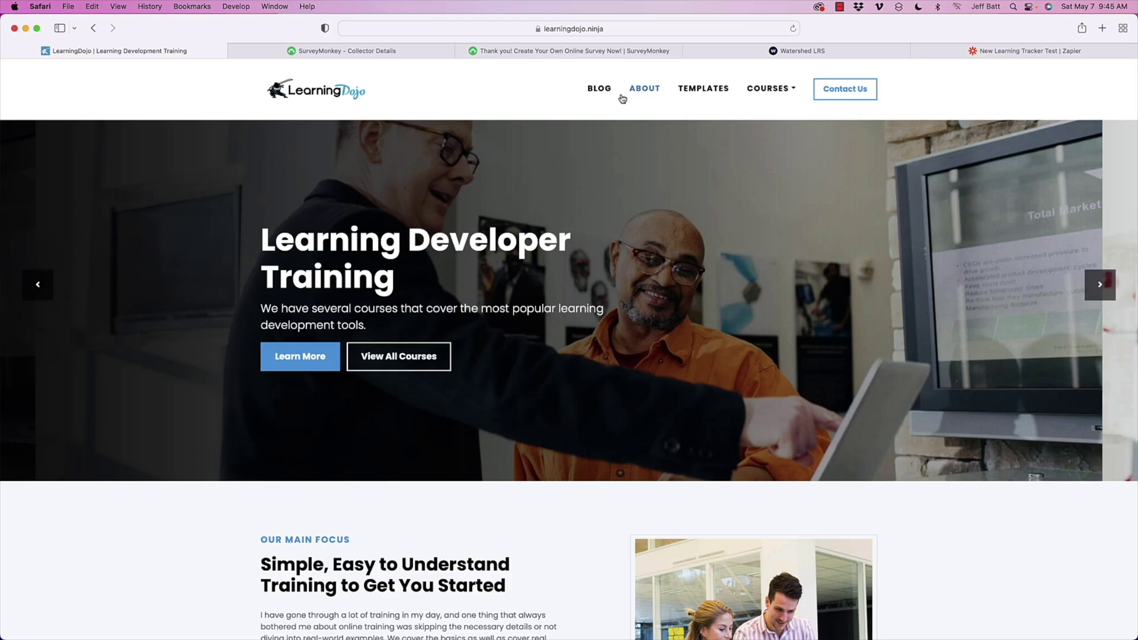
Browse the LearningDojo site from Blog to Templates and expand the Courses menu
{"action": "left_click", "coordinate": [599, 89]}
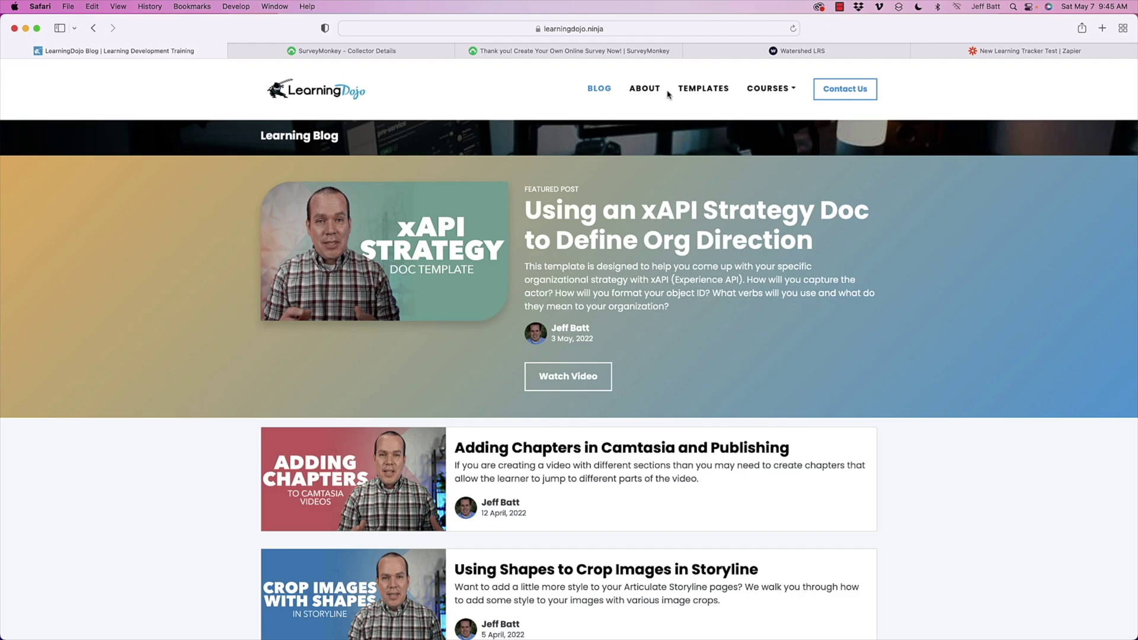
{"action": "left_click", "coordinate": [704, 92]}
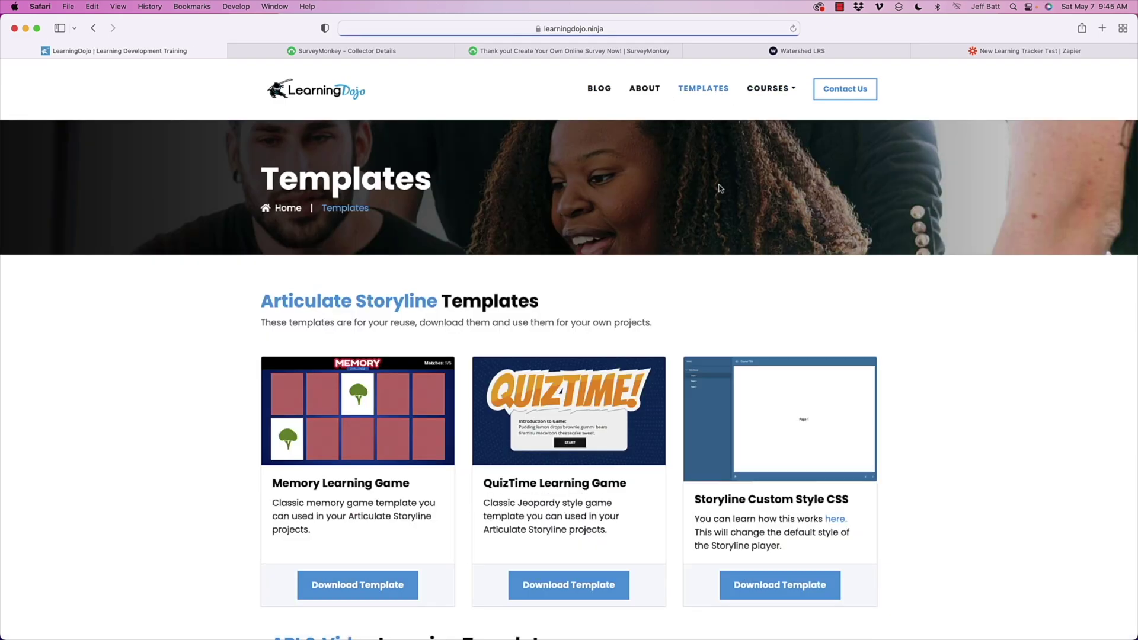
{"action": "left_click", "coordinate": [774, 89]}
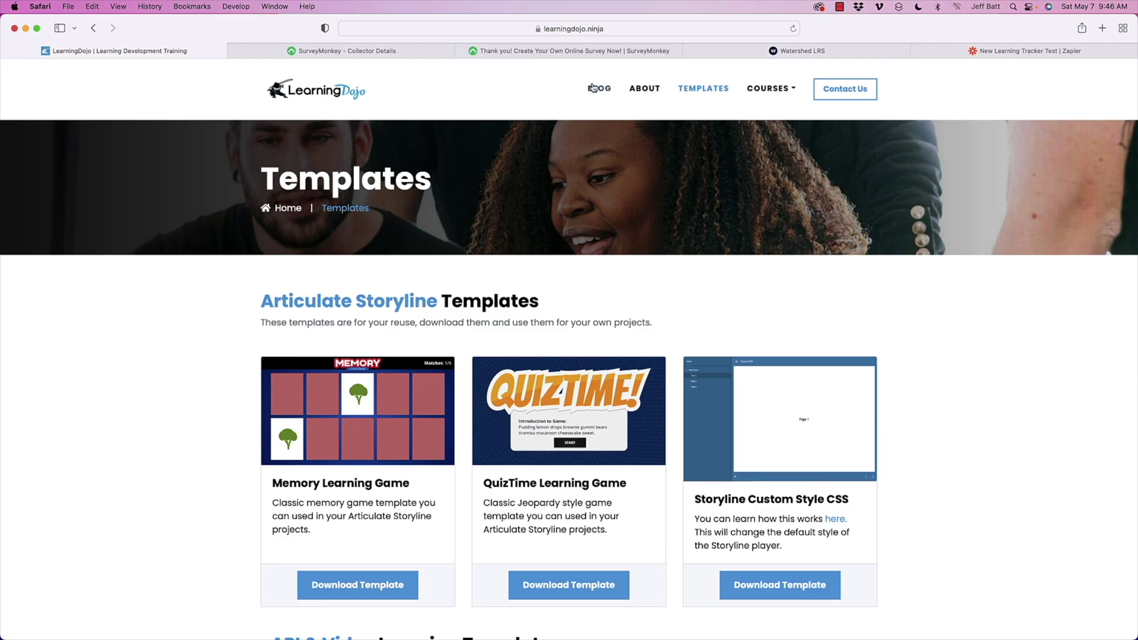
Open the 'Using an xAPI Strategy Doc to Define Org Direction' blog post and its YouTube video
{"action": "left_click", "coordinate": [593, 88]}
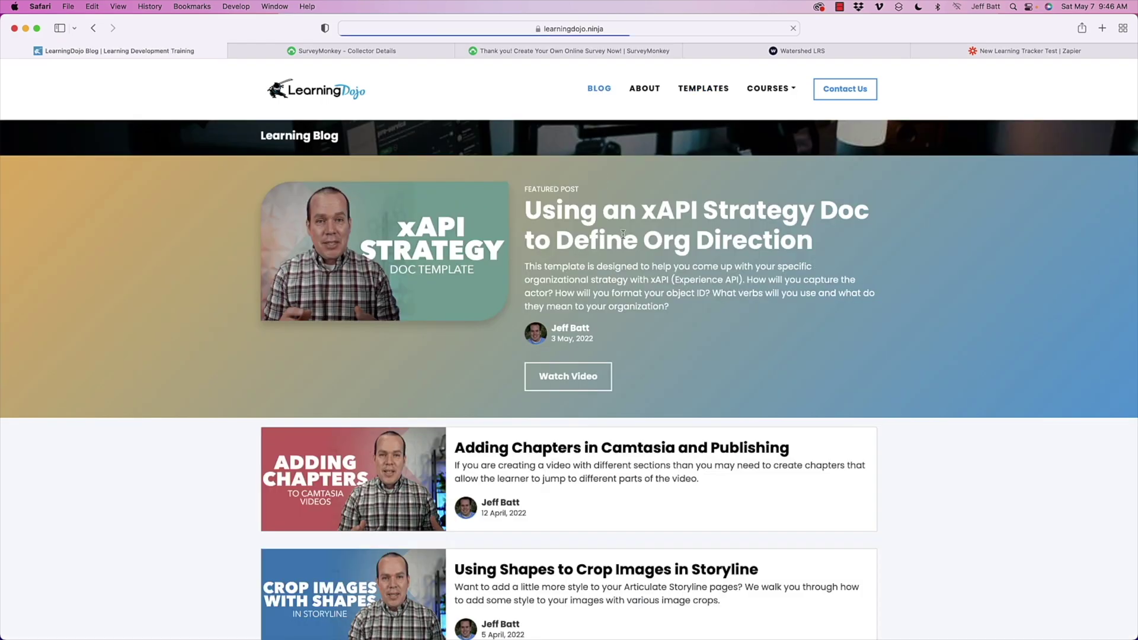
{"action": "left_click", "coordinate": [581, 379]}
{"action": "scroll", "coordinate": [587, 377], "scroll_direction": "down", "scroll_amount": 2}
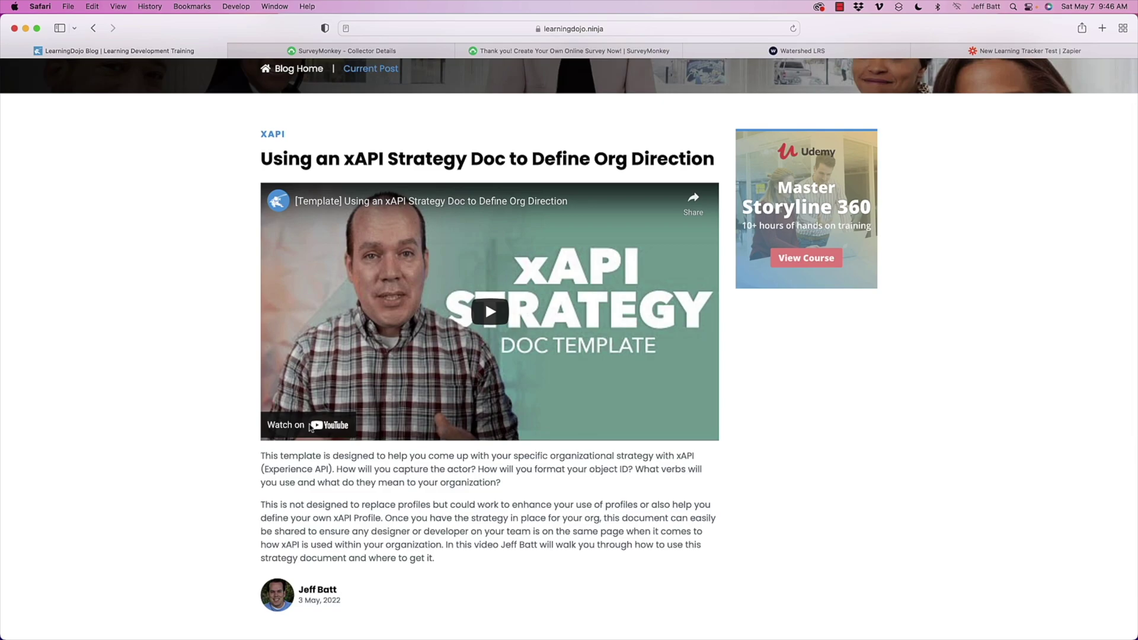
{"action": "left_click", "coordinate": [310, 425]}
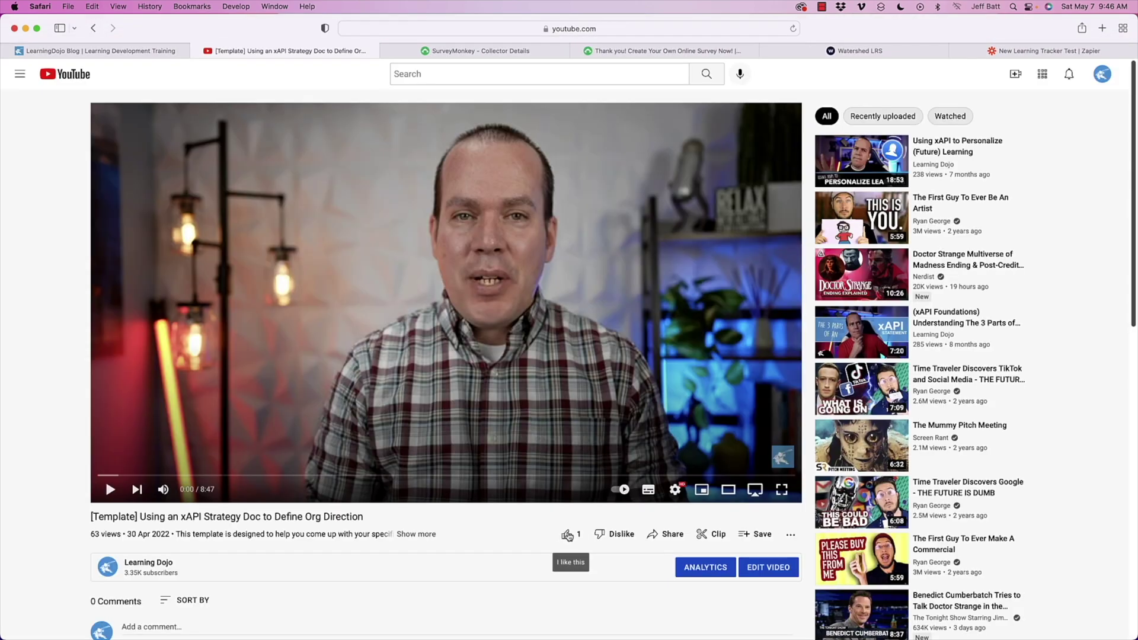